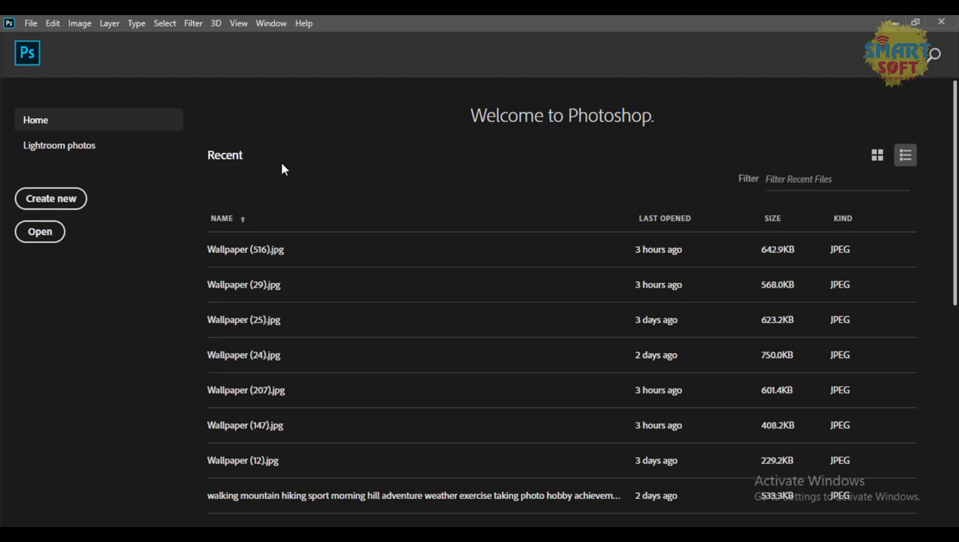
Open the images Wallpaper (1).png, Wallpaper (16), (20), (22) and (23) together from the wallpapers folder.
left_click(28, 24)
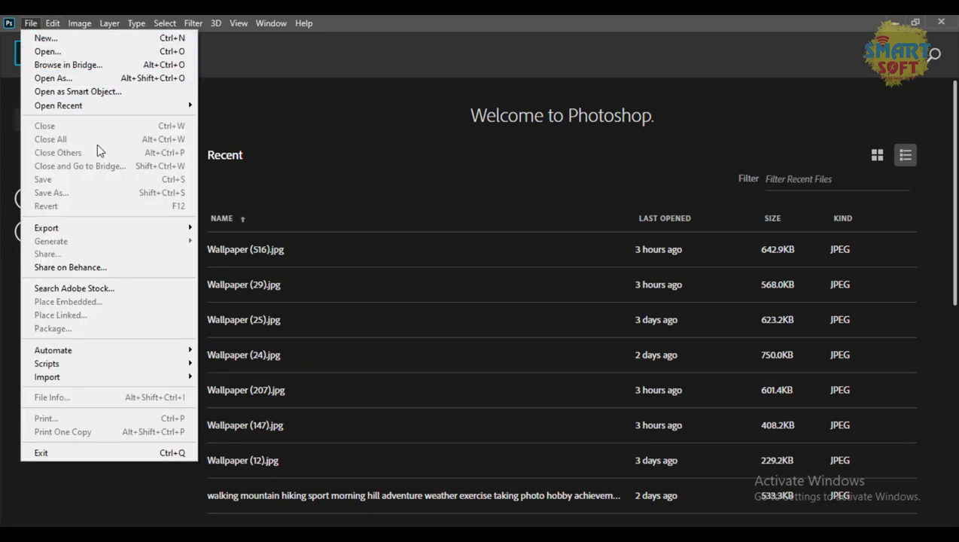
left_click(603, 23)
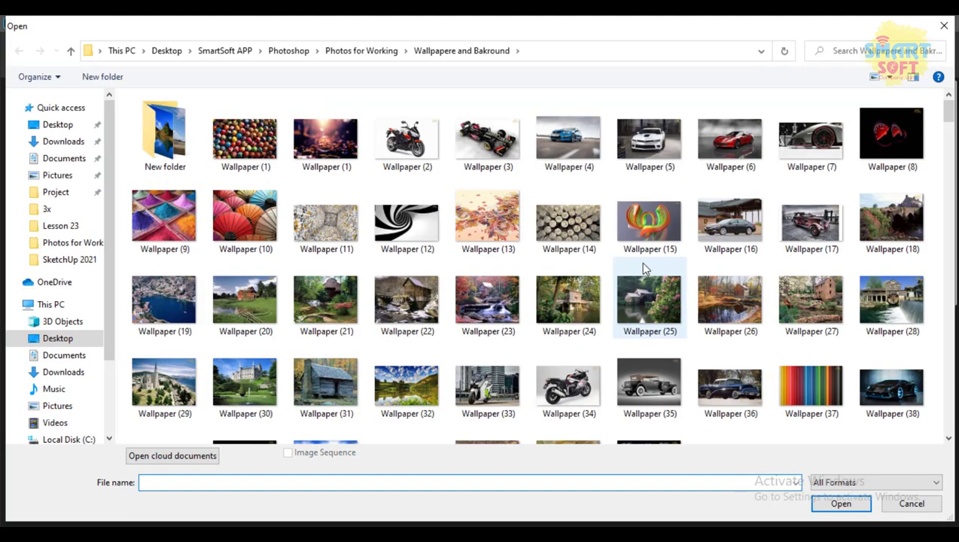
left_click(406, 287)
left_click(479, 309, "ctrl")
left_click(727, 224, "ctrl")
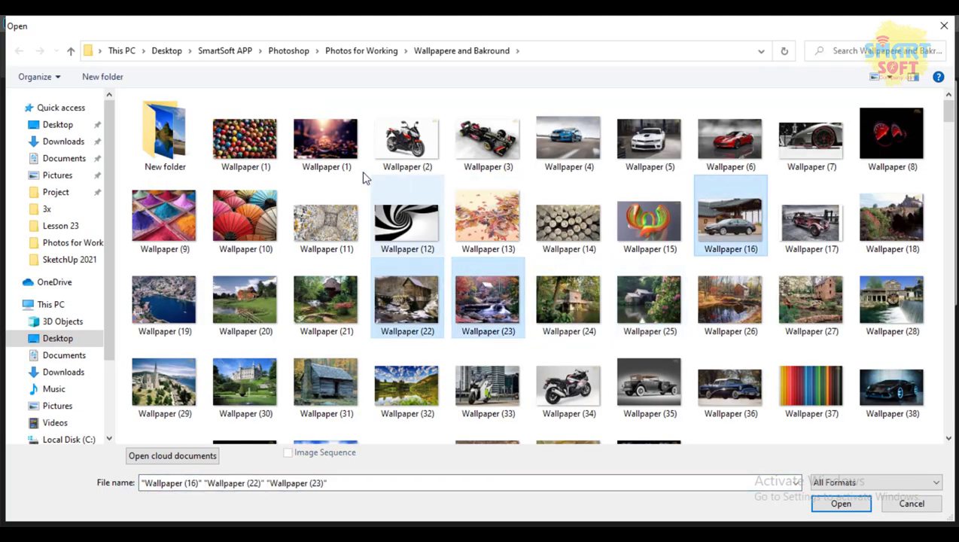
left_click(326, 140, "ctrl")
left_click(248, 282, "ctrl")
left_click(839, 503)
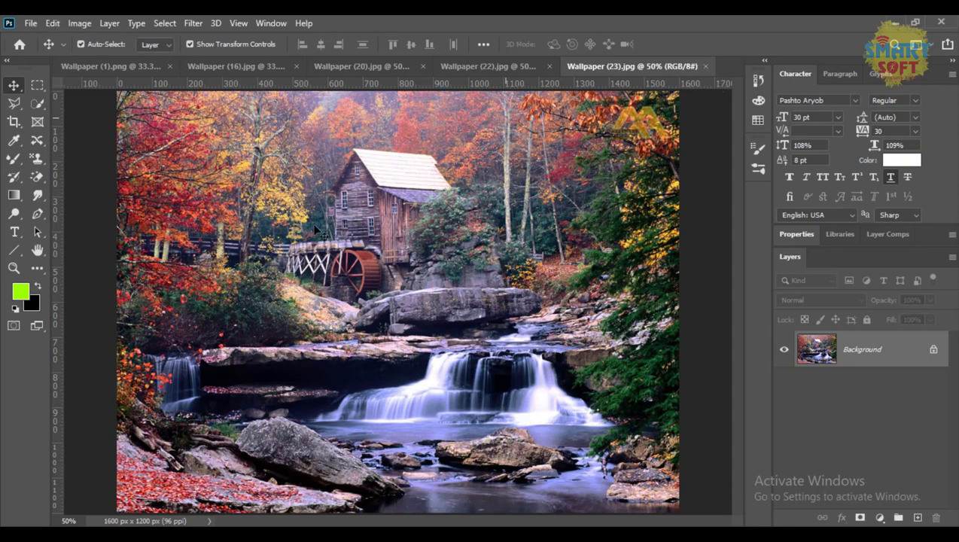
Add a new empty layer to Wallpaper (23).jpg.
key("alt+f")
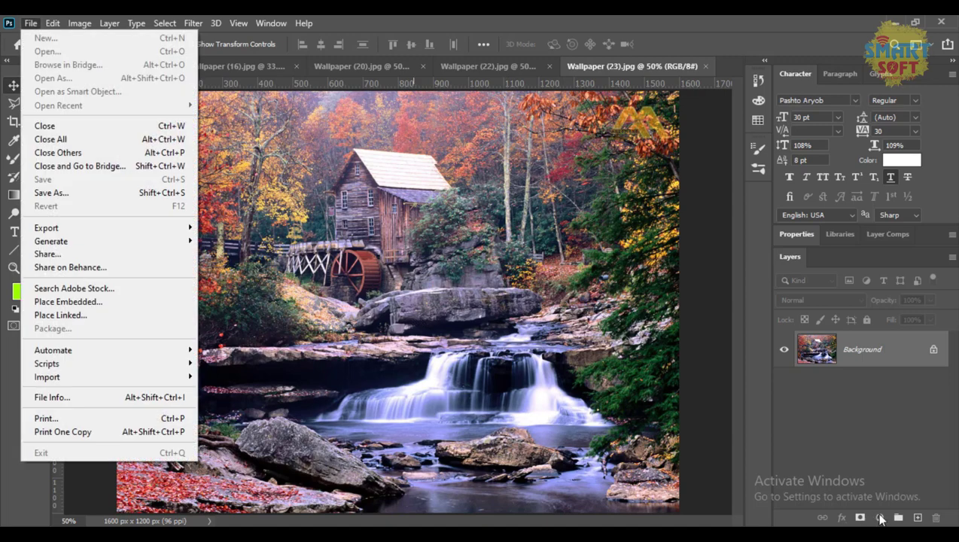
left_click(913, 517)
left_click(913, 517)
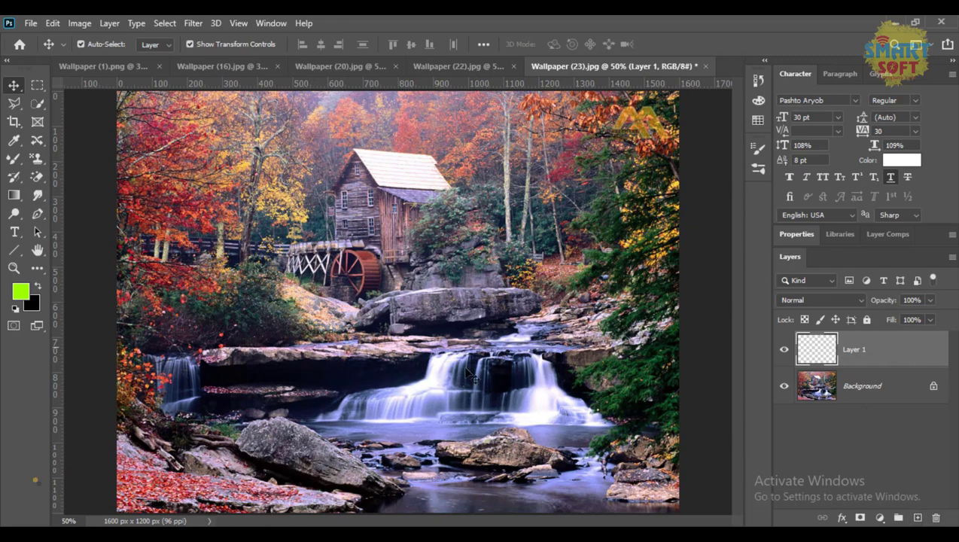
Close only Wallpaper (23).jpg without saving its changes.
left_click(40, 24)
left_click(76, 126)
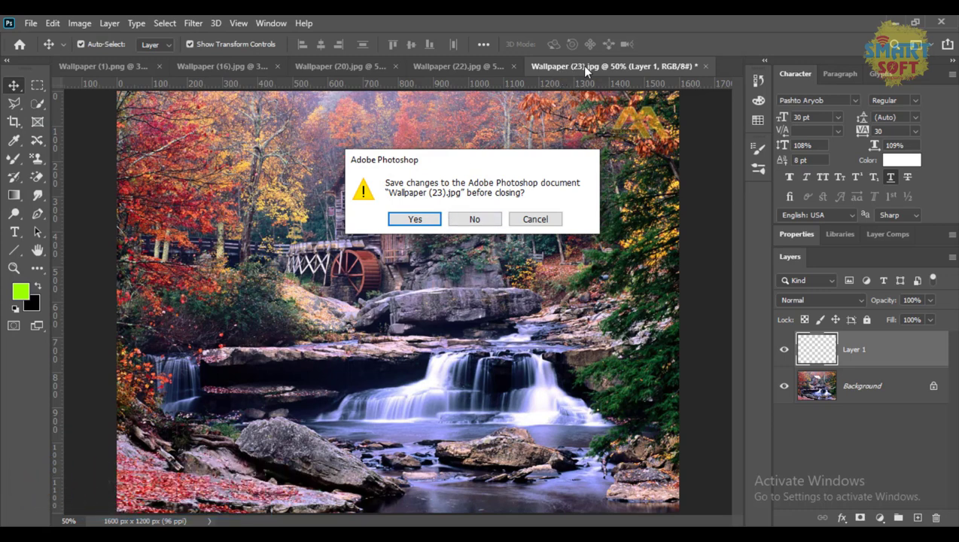
left_click_drag(467, 163, 502, 165)
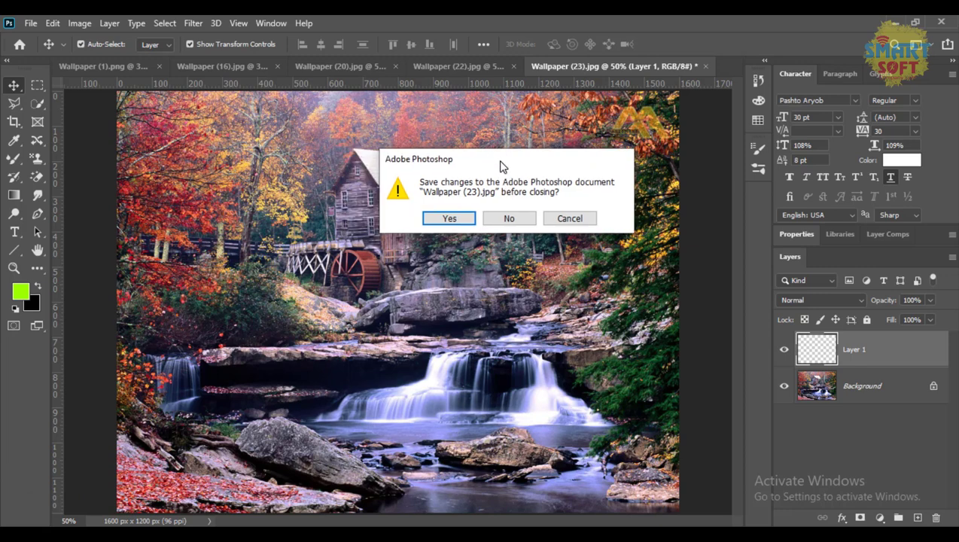
left_click(517, 216)
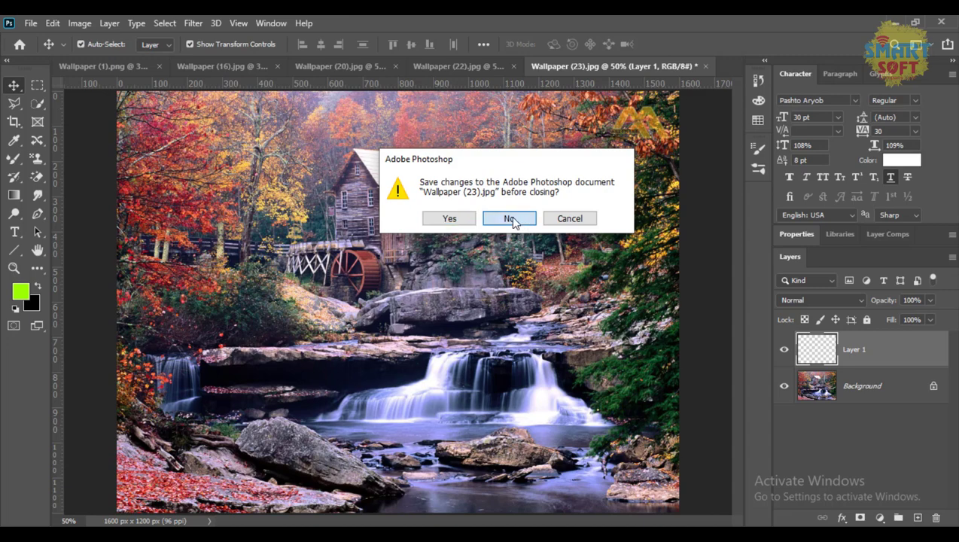
left_click(31, 22)
left_click(510, 350)
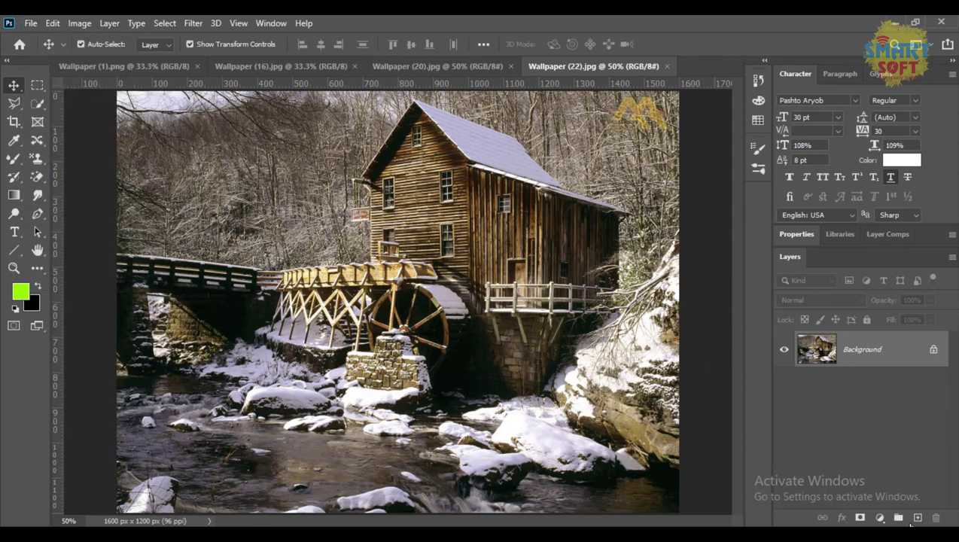
Add a new empty layer to Wallpaper (22).jpg and another to Wallpaper (20).jpg.
left_click(917, 517)
left_click(419, 68)
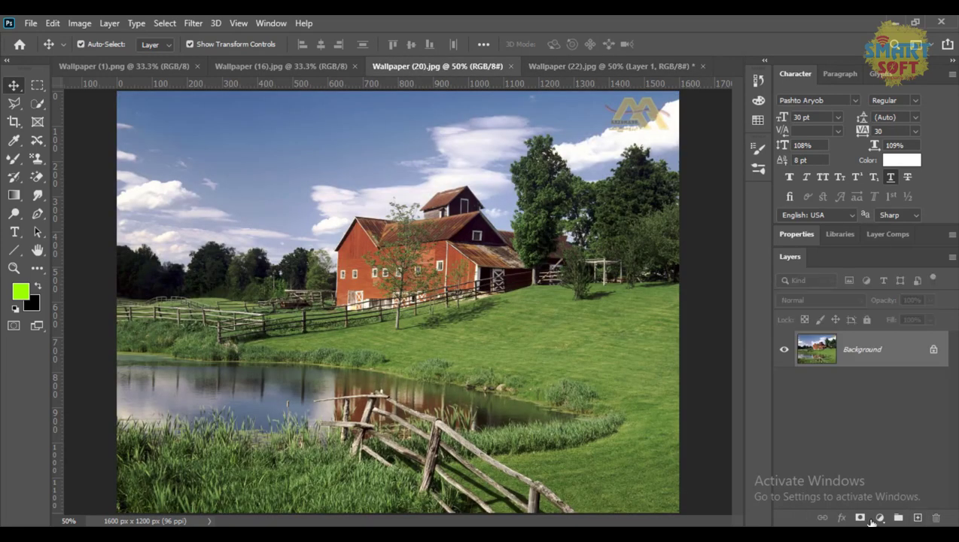
left_click(917, 517)
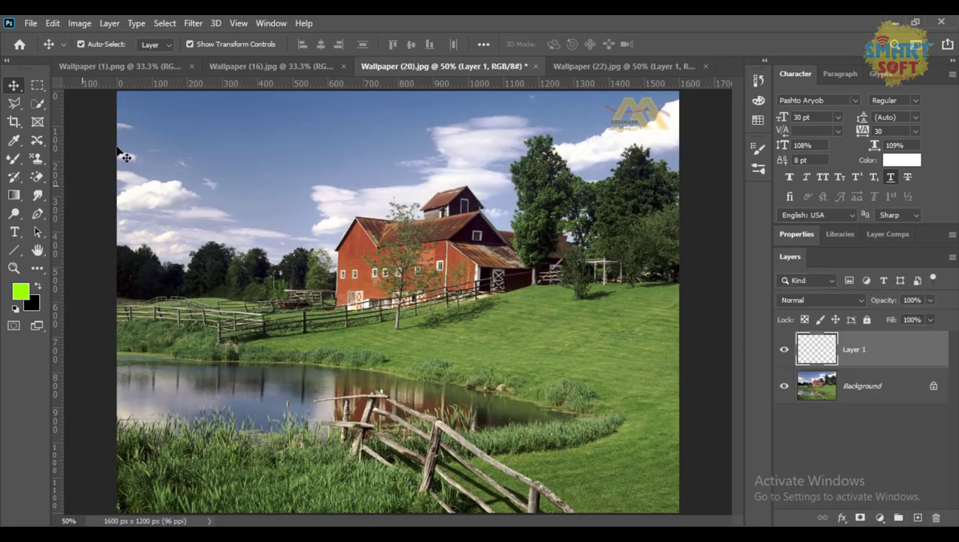
Paint large bright green strokes with the Mixer Brush over the building in Wallpaper (16).jpg and beside the glass ball in Wallpaper (1).png.
left_click(297, 70)
left_click(13, 158)
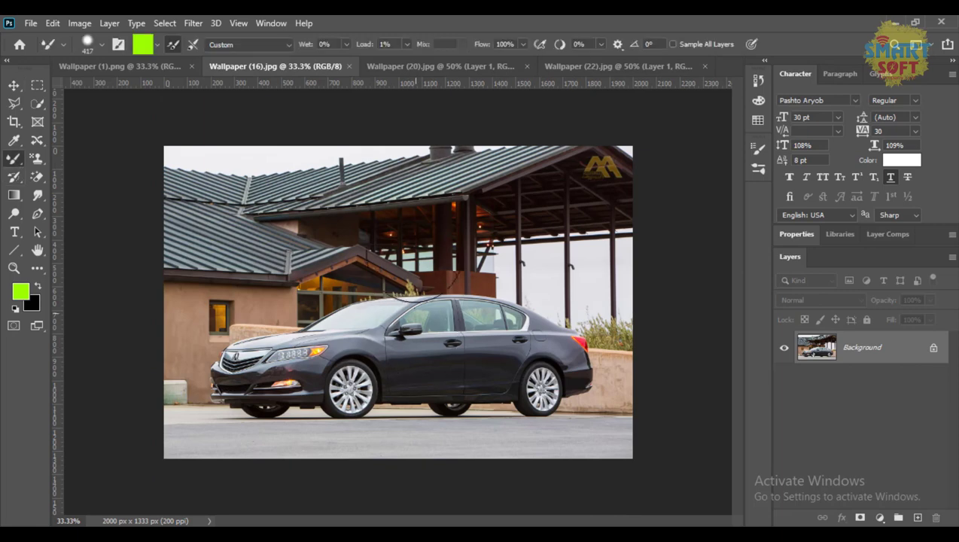
mouse_move(460, 203)
left_mouse_down()
mouse_move(279, 225)
mouse_move(459, 196)
left_mouse_up()
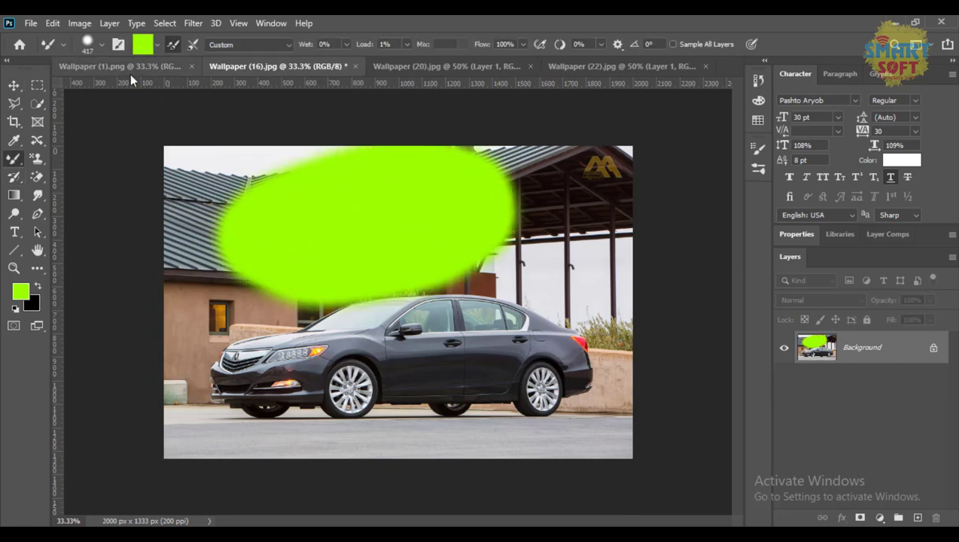
left_click(121, 66)
mouse_move(509, 354)
left_mouse_down()
mouse_move(580, 345)
mouse_move(524, 316)
left_mouse_up()
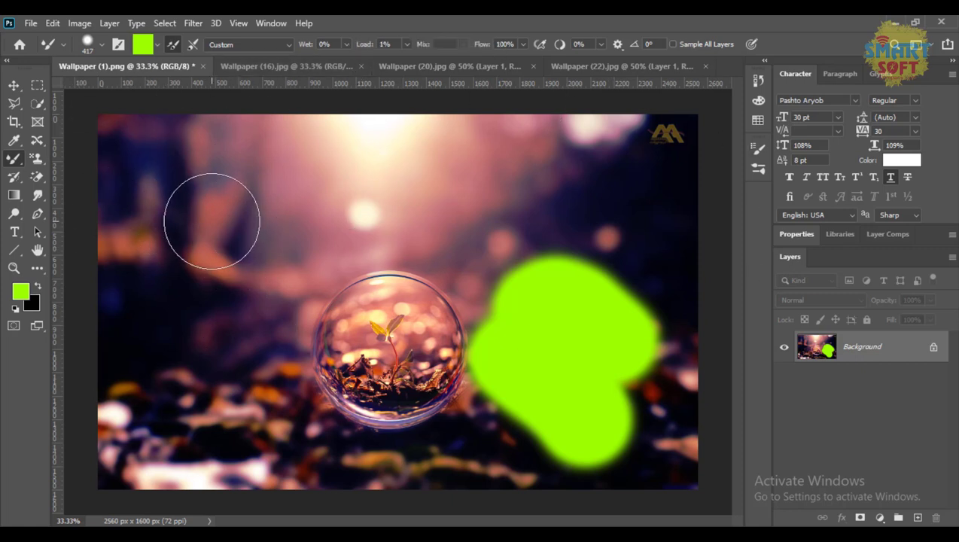
Close all open images at once, discarding the unsaved changes in each one.
left_click(31, 23)
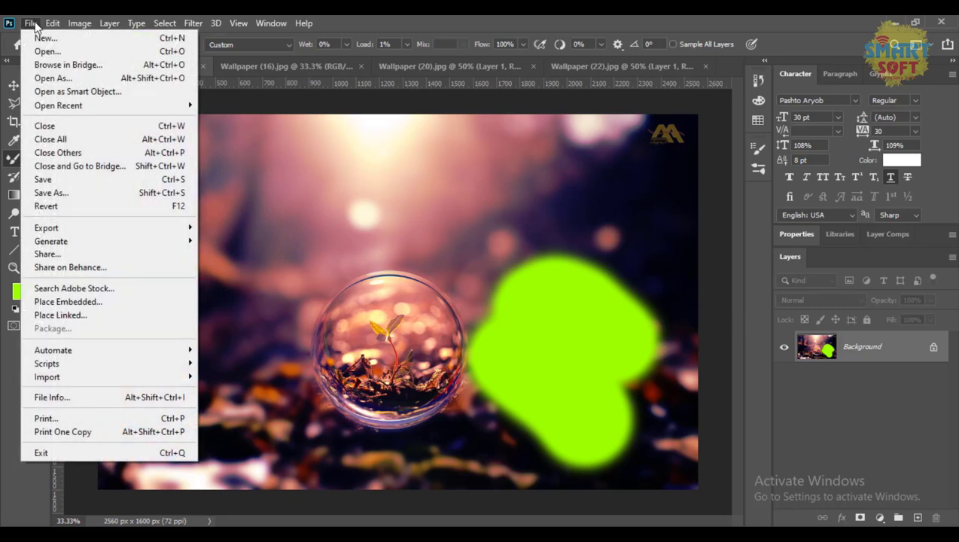
left_click(53, 140)
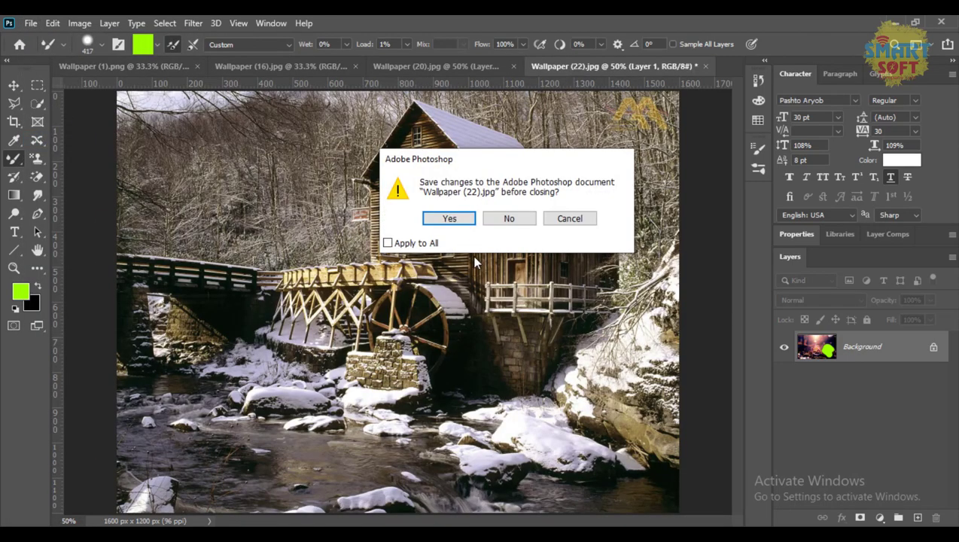
left_click(507, 219)
left_click(507, 219)
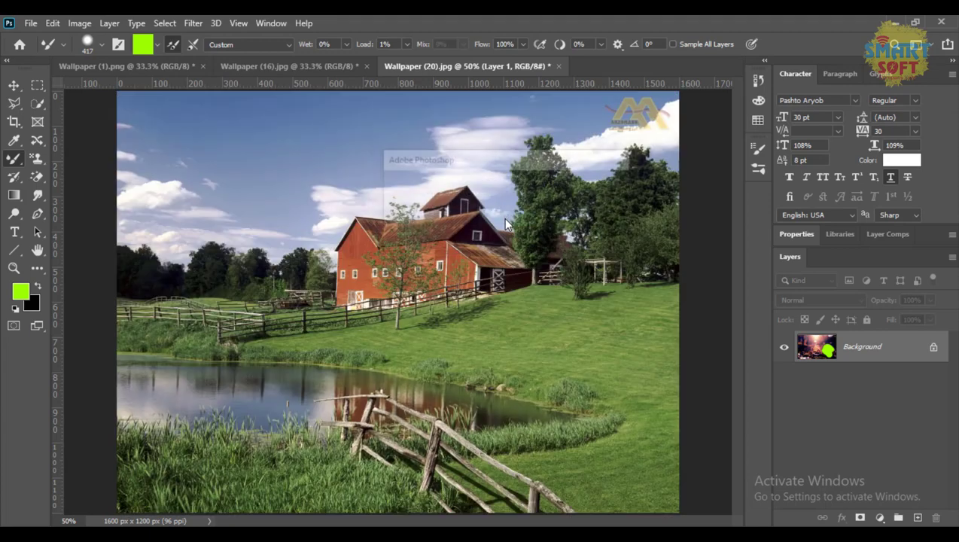
left_click(507, 219)
left_click(508, 219)
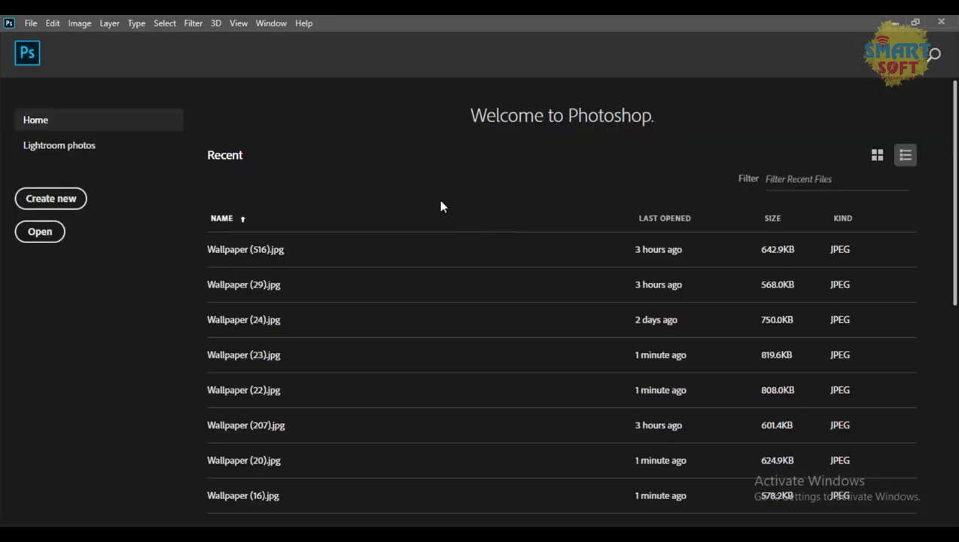
Open the images Wallpaper (4), (6), (12), (17), (26) and (31) together.
left_click(54, 244)
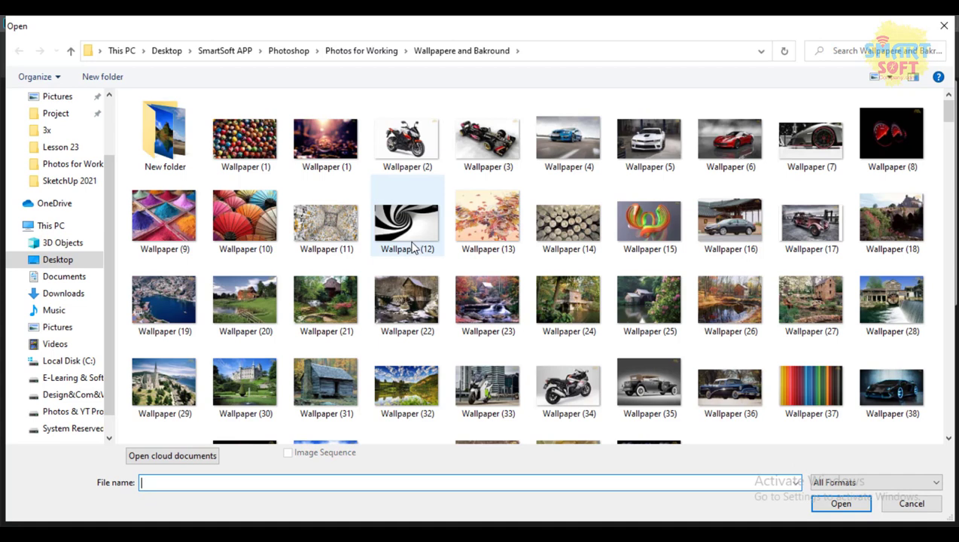
left_click(411, 246)
left_click(325, 384, "ctrl")
left_click(728, 301, "ctrl")
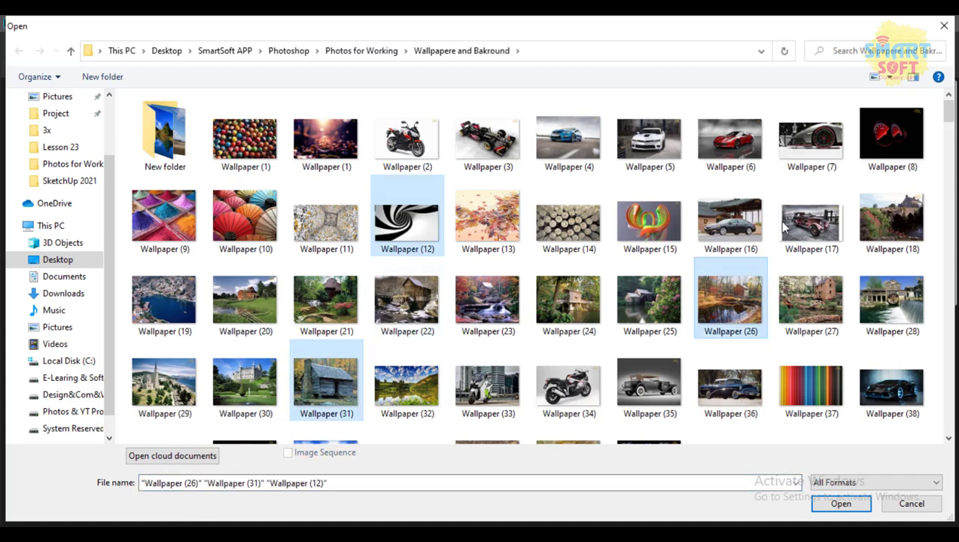
left_click(810, 222, "ctrl")
left_click(729, 140, "ctrl")
left_click(589, 171, "ctrl")
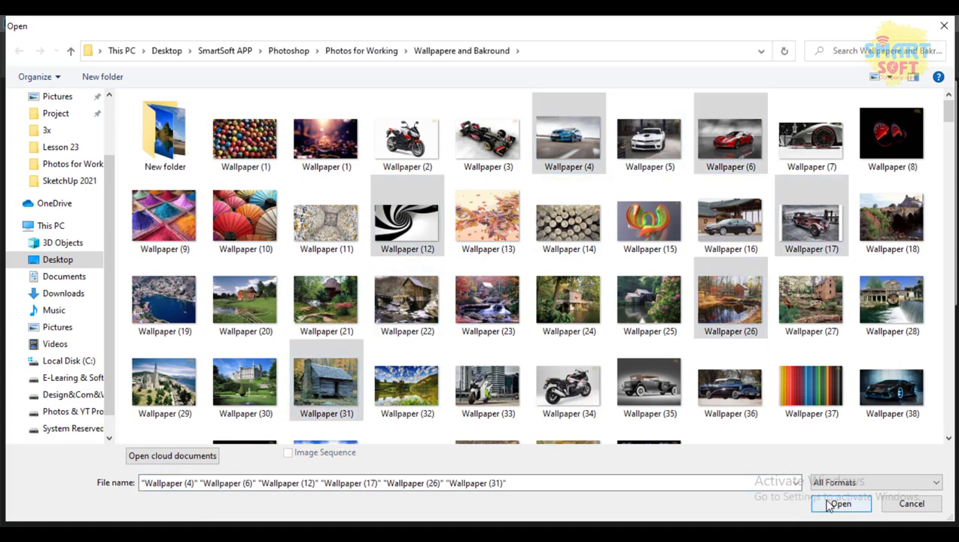
left_click(837, 504)
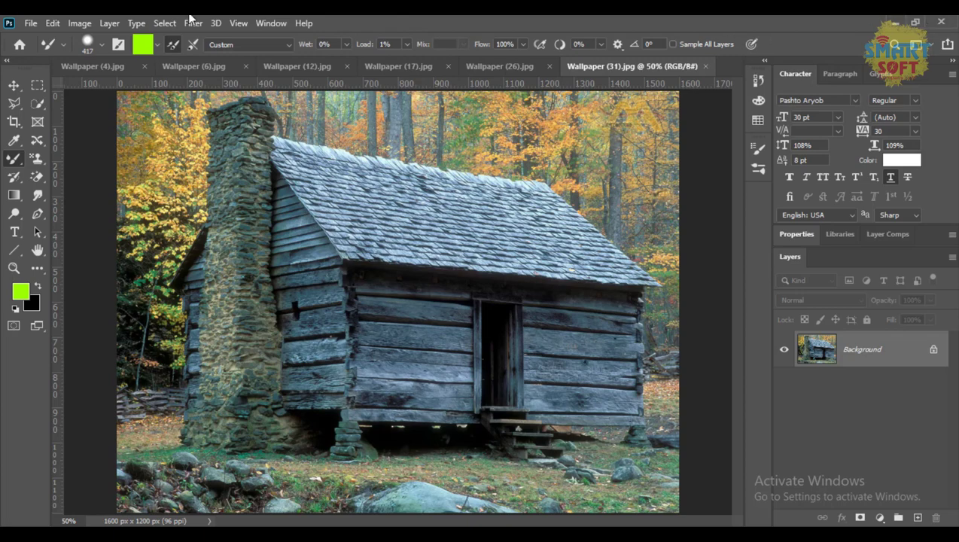
Close all six open wallpaper images with a single command.
left_click(34, 23)
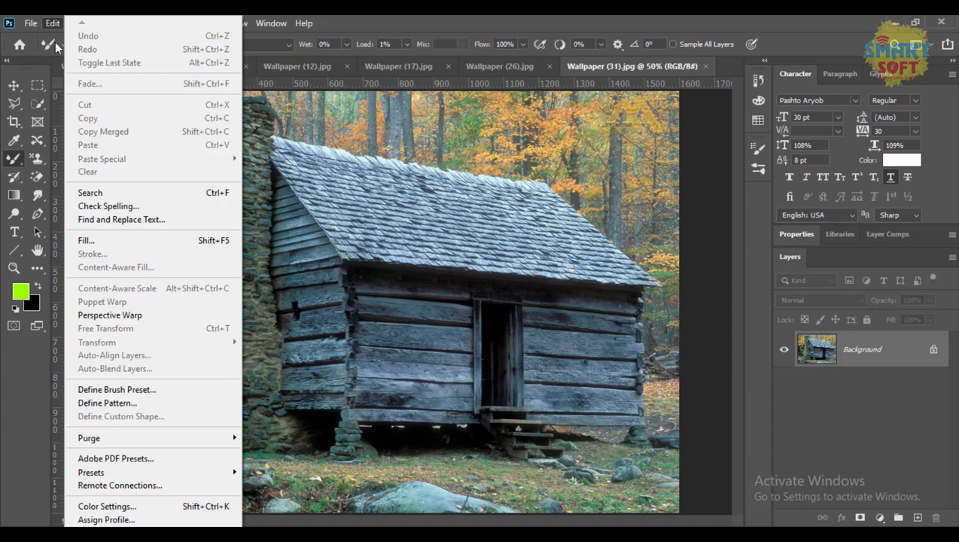
mouse_move(53, 23)
mouse_move(22, 23)
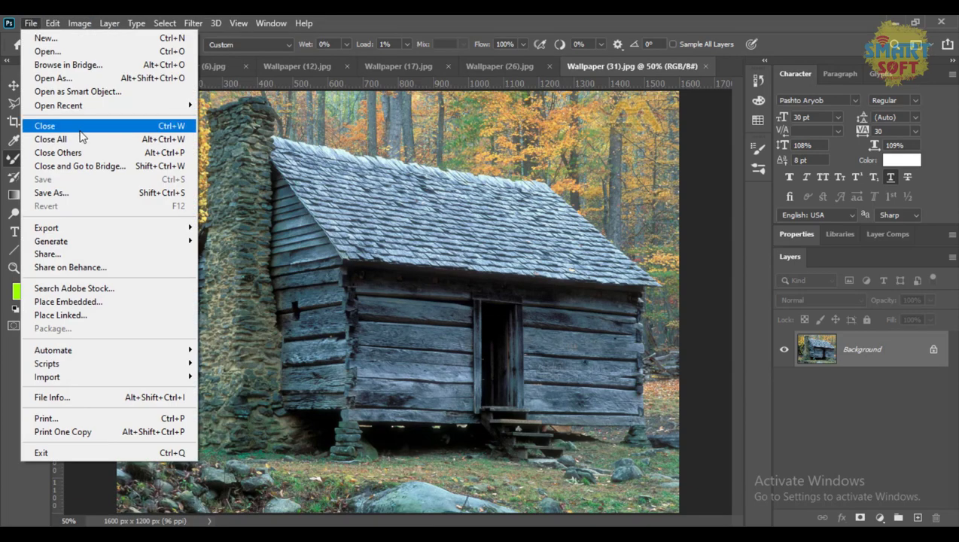
left_click(163, 140)
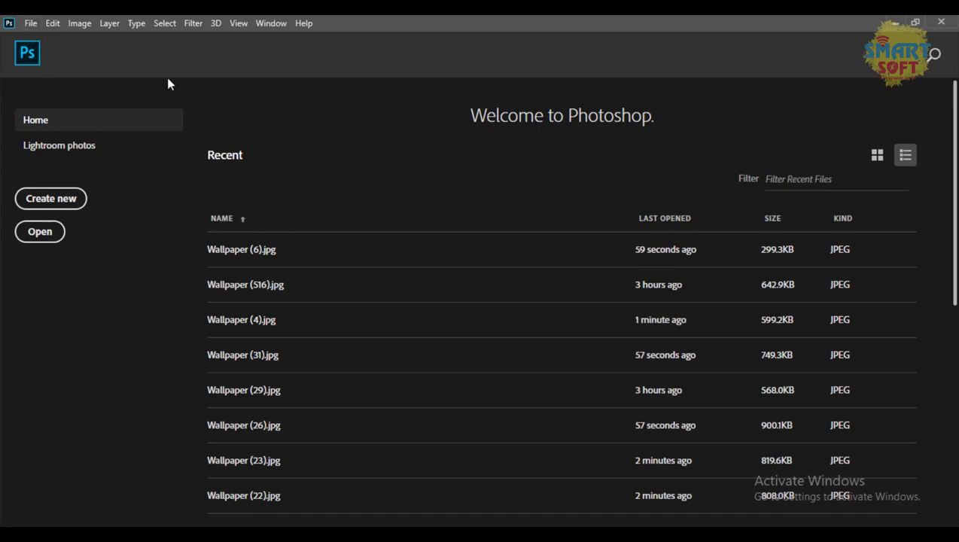
Open the orange sports car image Wallpaper (187) from the wallpapers folder.
key("ctrl+o")
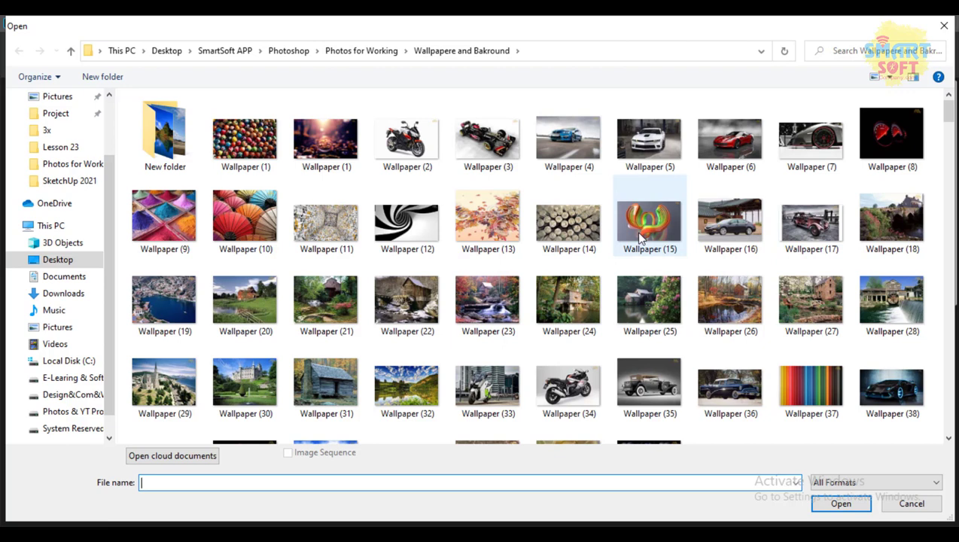
scroll(662, 256, "down", 15)
left_click(730, 325)
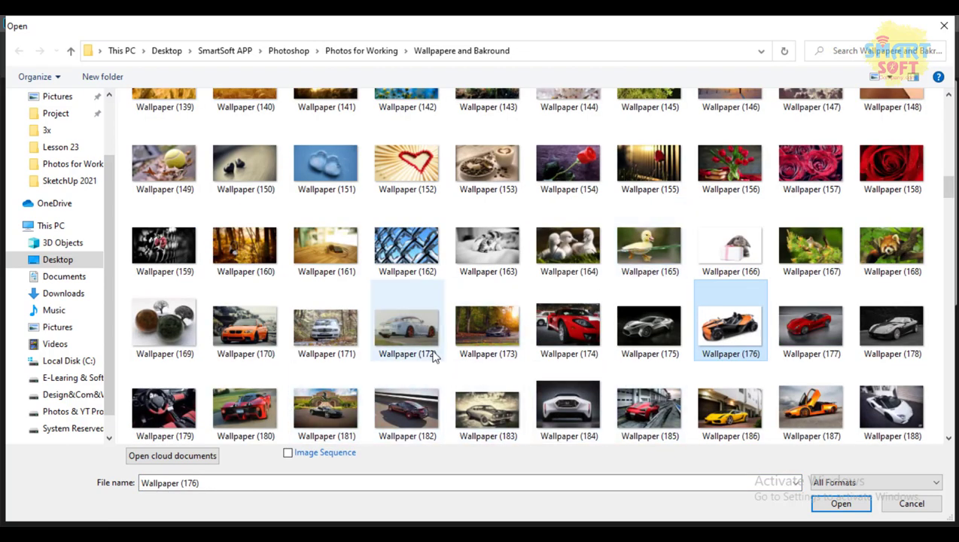
left_click(800, 412)
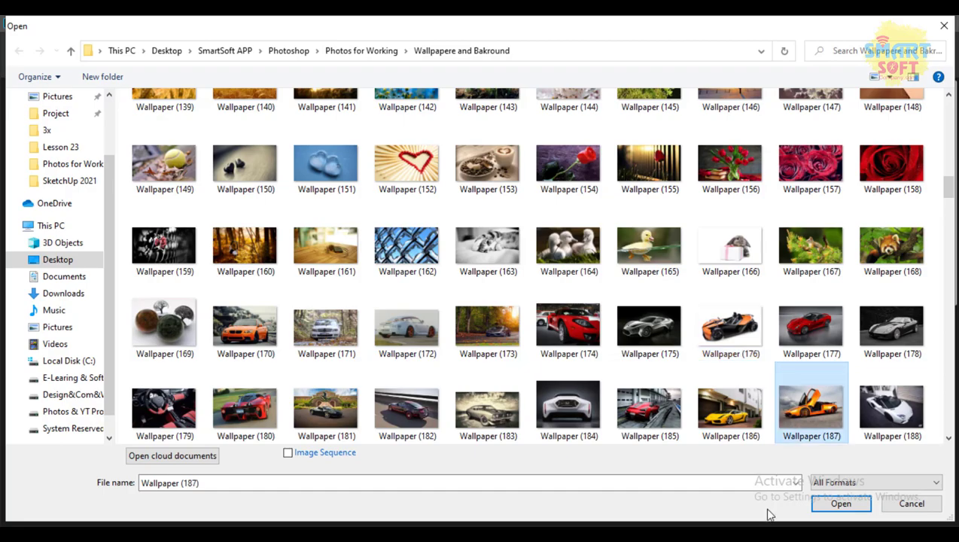
left_click(834, 507)
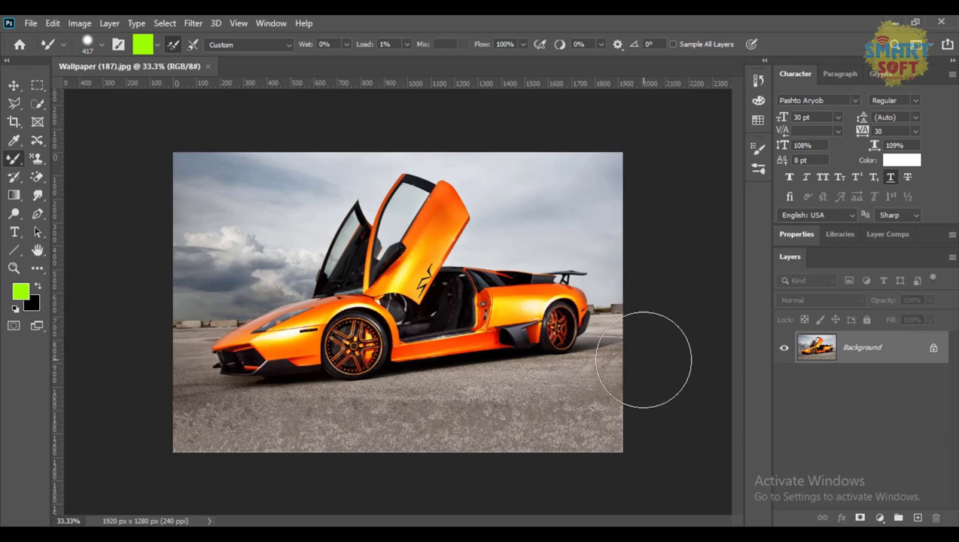
Switch to the regular Eraser tool and enlarge its brush to 265.
left_click(42, 172)
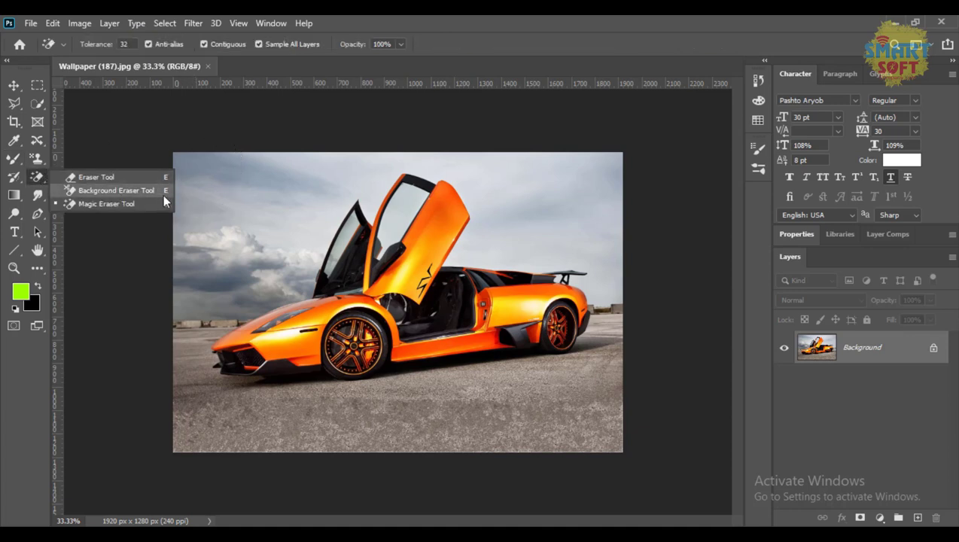
left_click(413, 18)
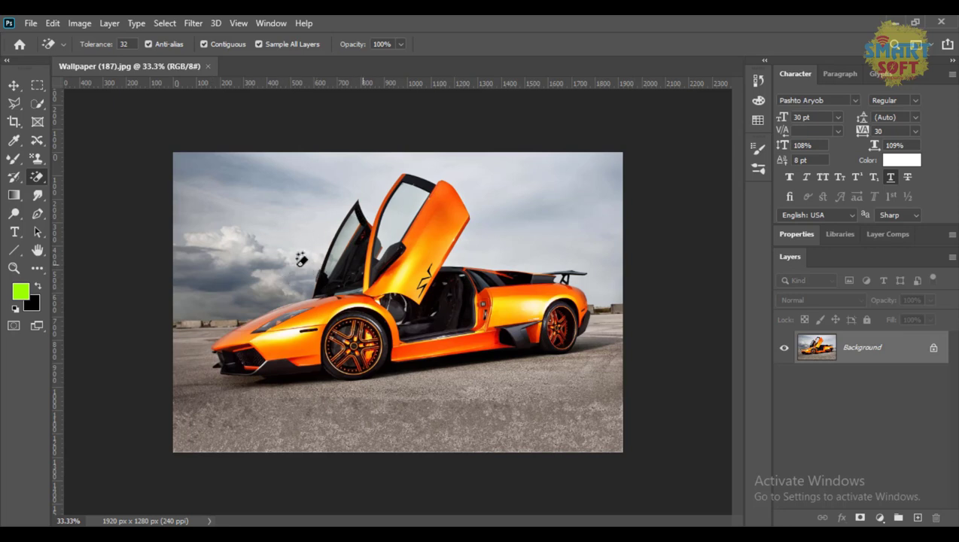
right_click(39, 179)
left_click(83, 177)
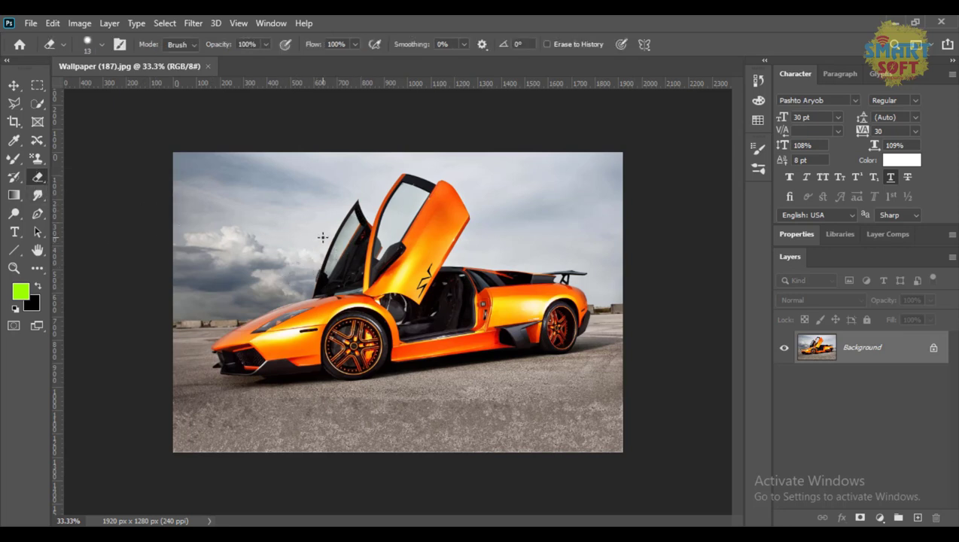
left_click_drag(326, 237, 347, 237)
Add a new empty layer above the car photo and unlock the background as a regular layer.
left_click(917, 517)
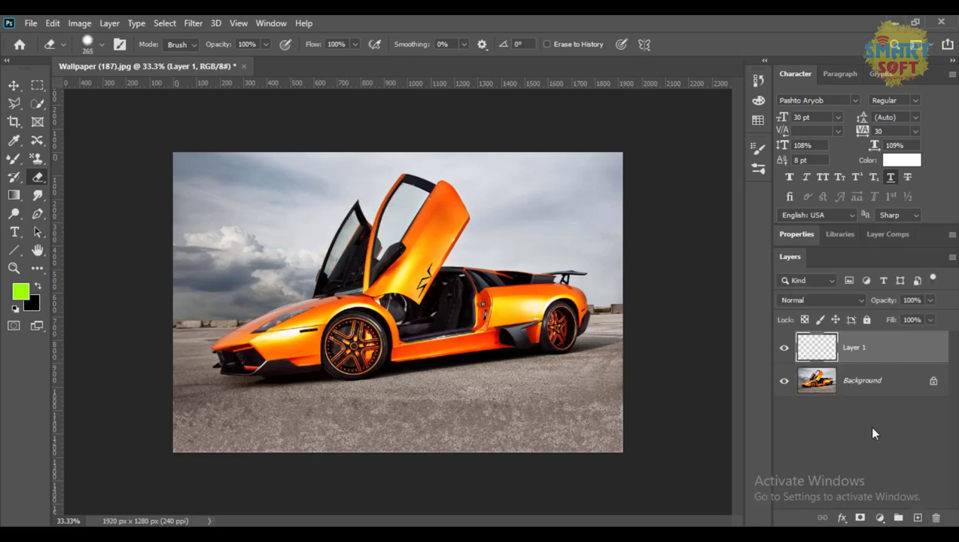
left_click(933, 384)
double_click(817, 387)
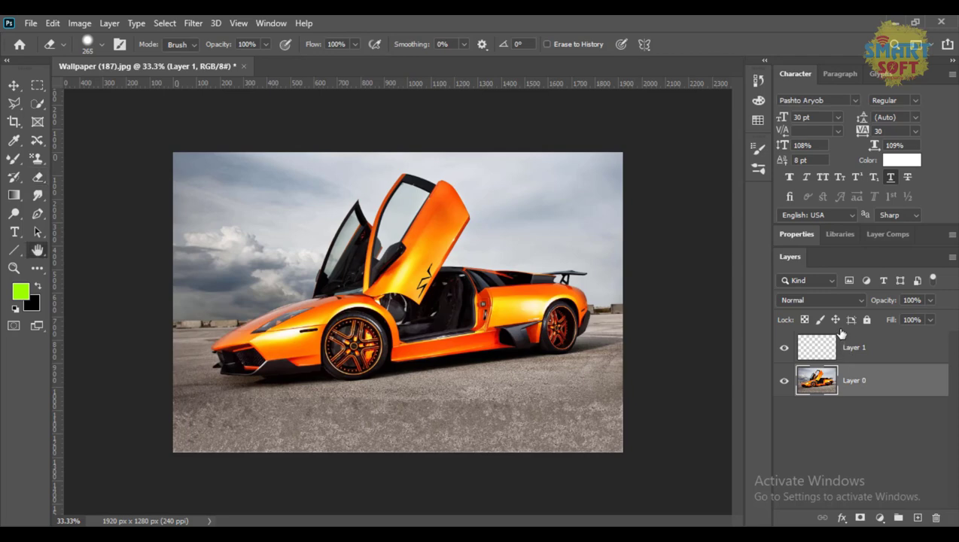
Move the orange car photo layer above the empty layer in the layer stack.
left_click(842, 126)
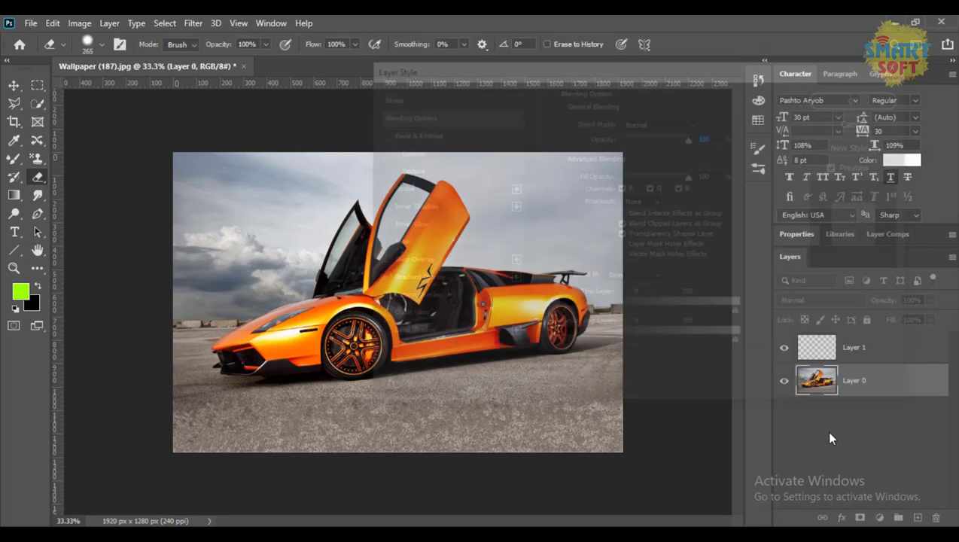
left_click_drag(816, 380, 804, 361)
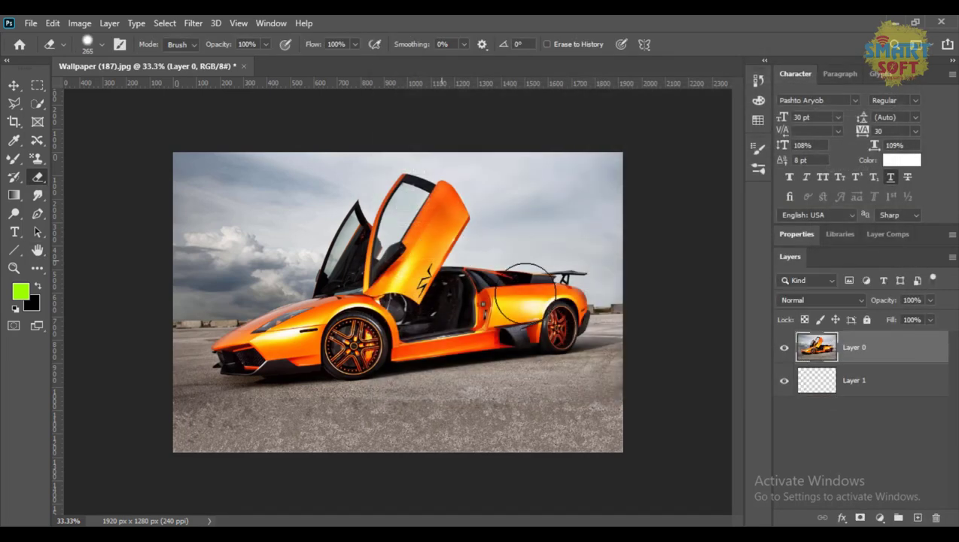
Try erasing the sky and the car's front end on the photo layer with the Eraser, undoing each stroke.
left_click(347, 208)
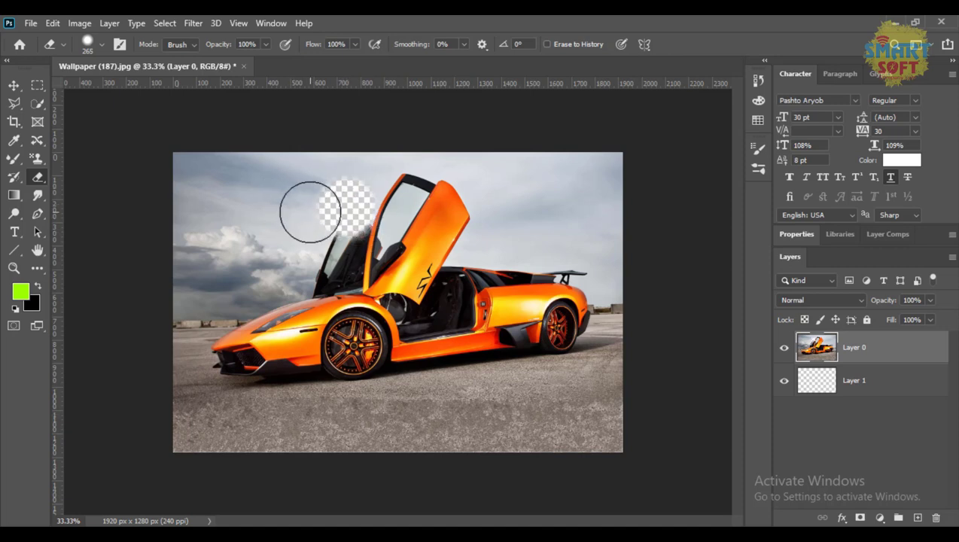
key("ctrl+z")
mouse_move(311, 210)
left_mouse_down()
mouse_move(285, 272)
mouse_move(228, 304)
mouse_move(205, 342)
mouse_move(237, 407)
mouse_move(242, 321)
mouse_move(234, 342)
left_mouse_up()
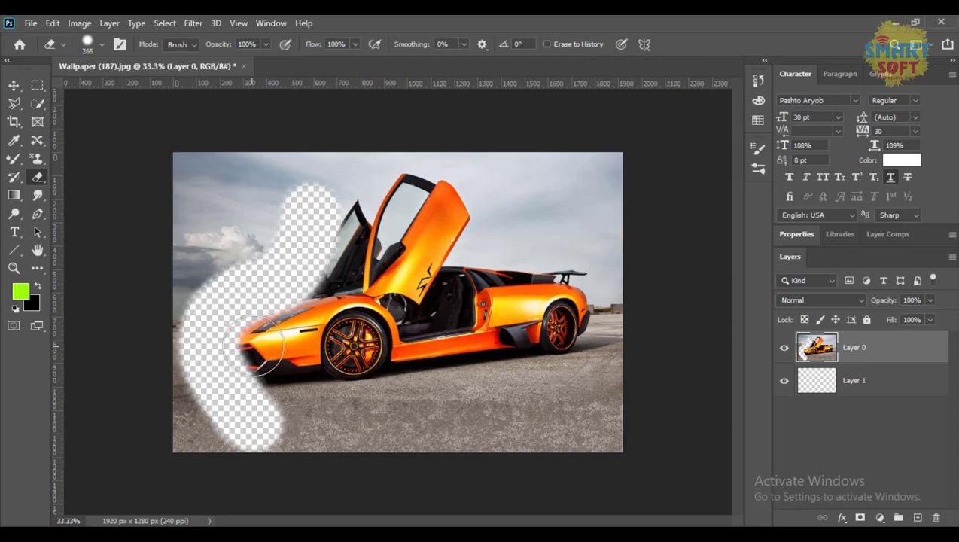
key("ctrl+z")
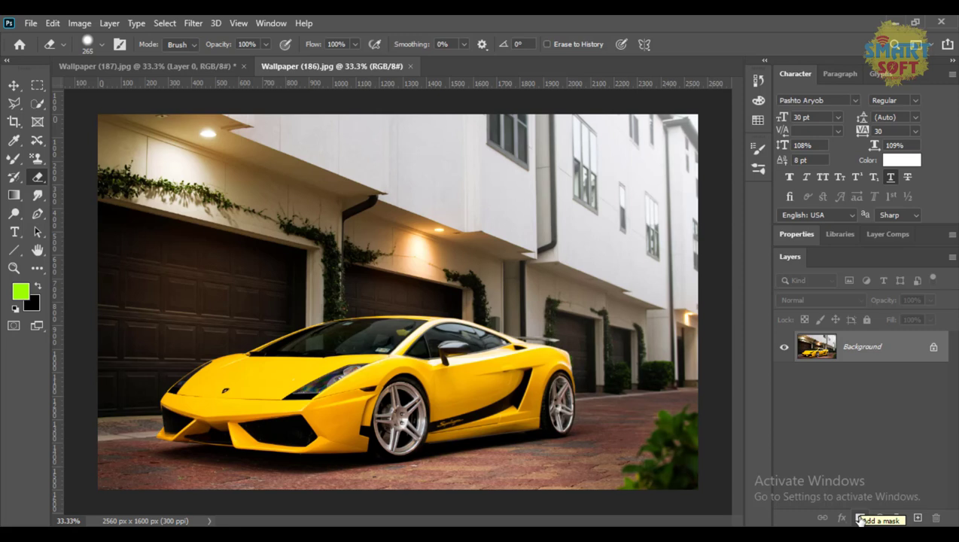
Undo a trial mask on the yellow car photo's background and duplicate the Background layer instead.
left_click(860, 519)
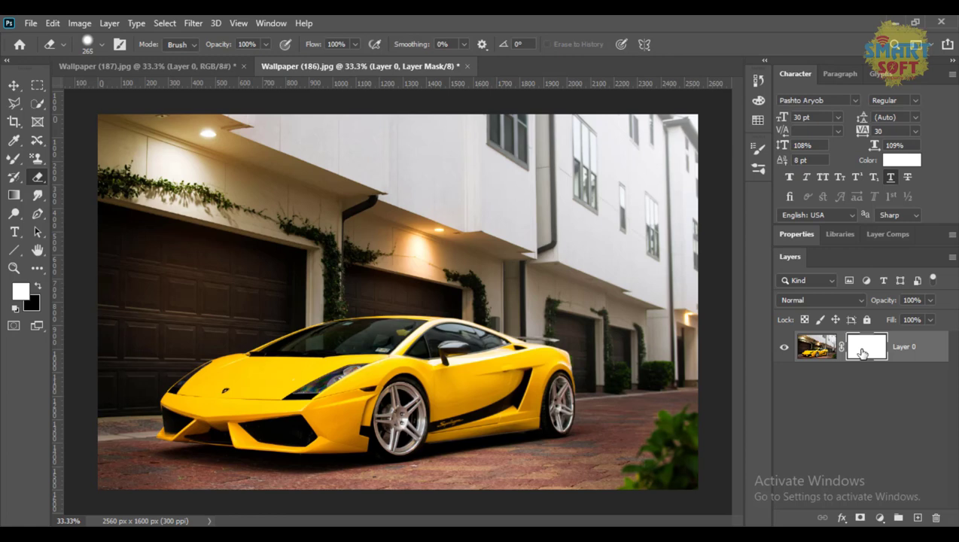
key("ctrl+z")
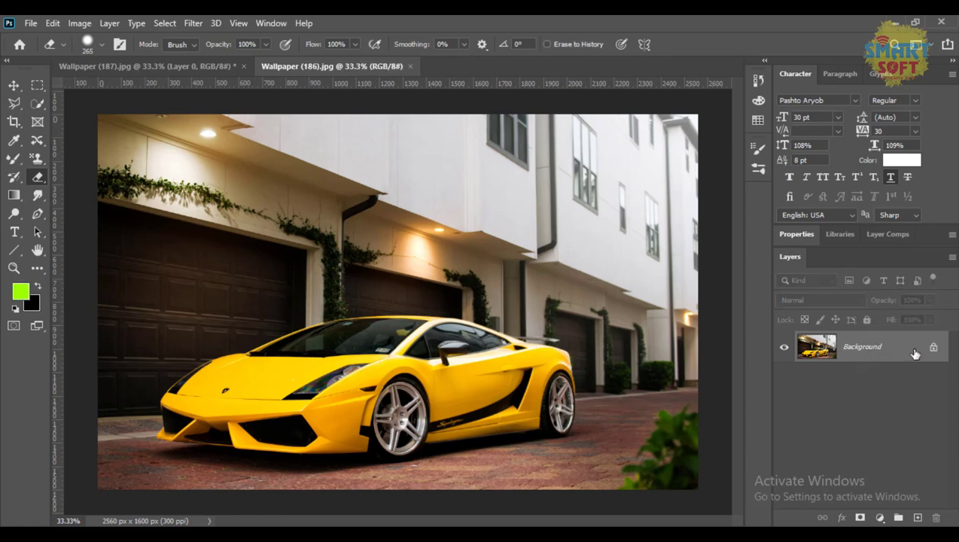
key("ctrl+j")
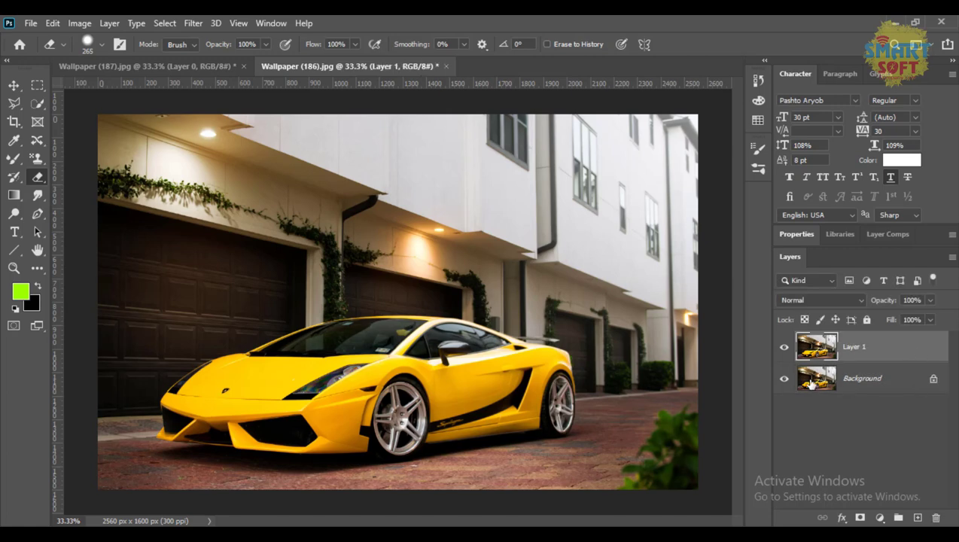
Toggle the visibility of the duplicate and the Background to compare them, leaving both layers hidden.
left_click(783, 379)
left_click(783, 347)
left_click(783, 383)
left_click(784, 383)
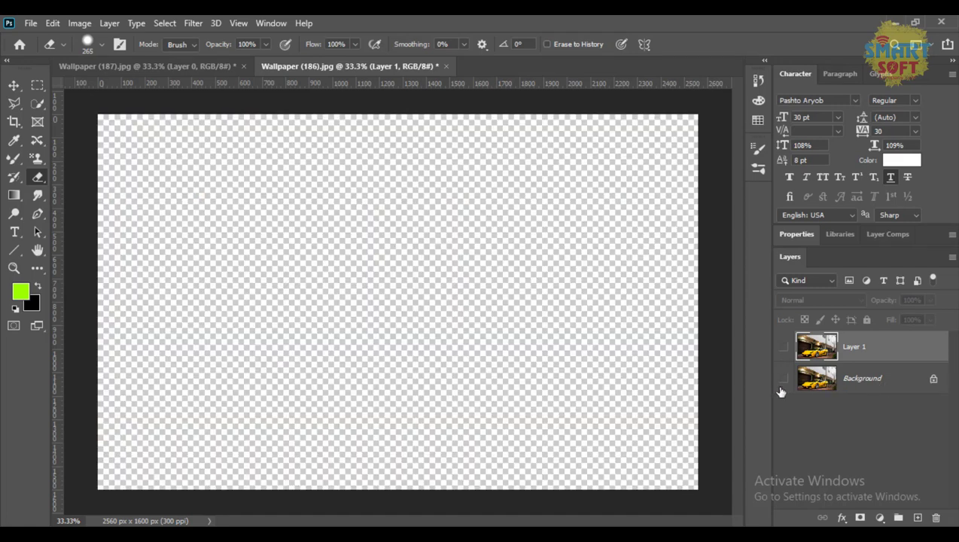
left_click(784, 382)
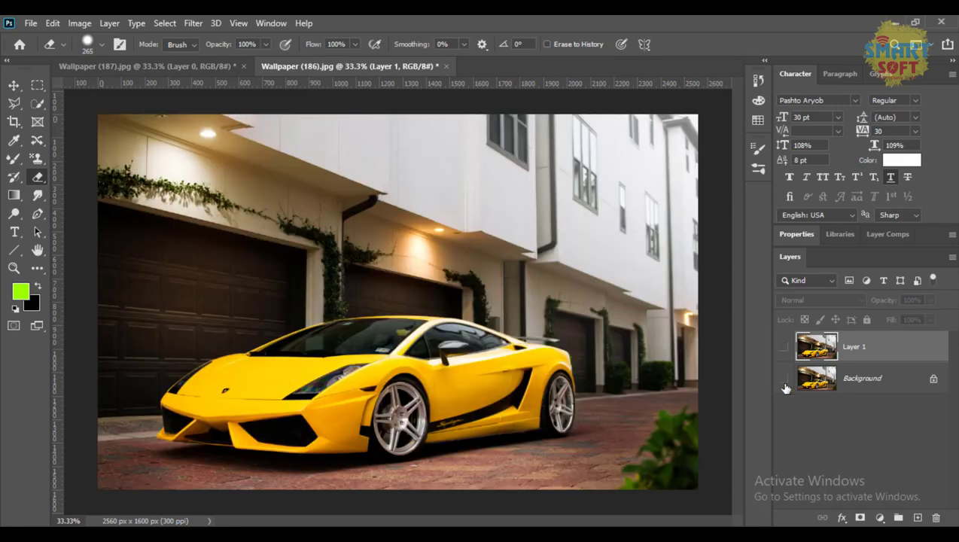
left_click(784, 384)
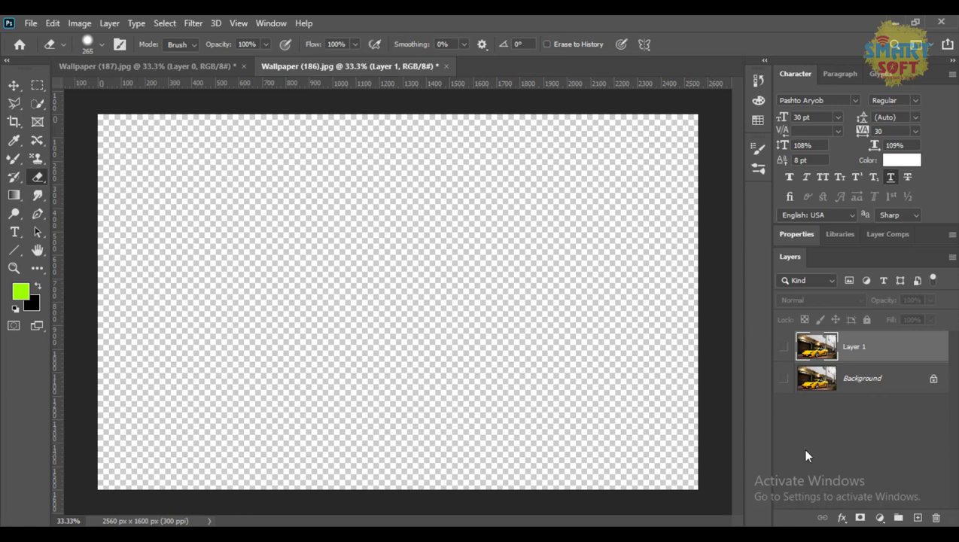
Add a white layer mask to the hidden duplicate layer and make the mask the active target.
left_click(859, 519)
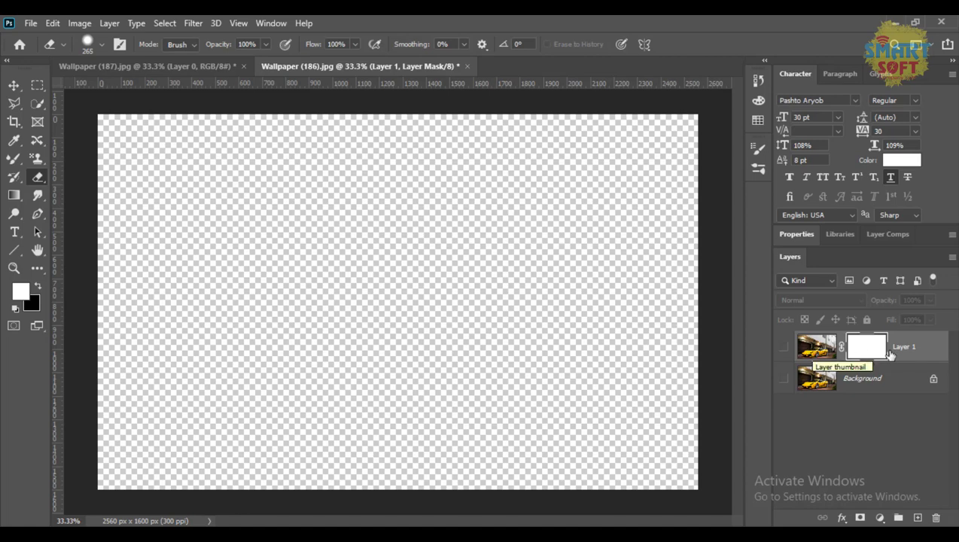
left_click(785, 347)
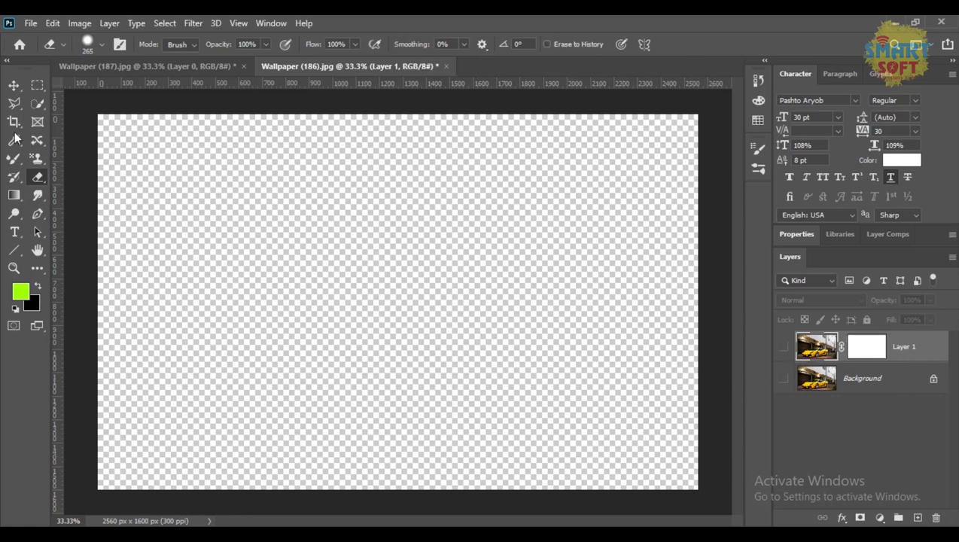
left_click(14, 85)
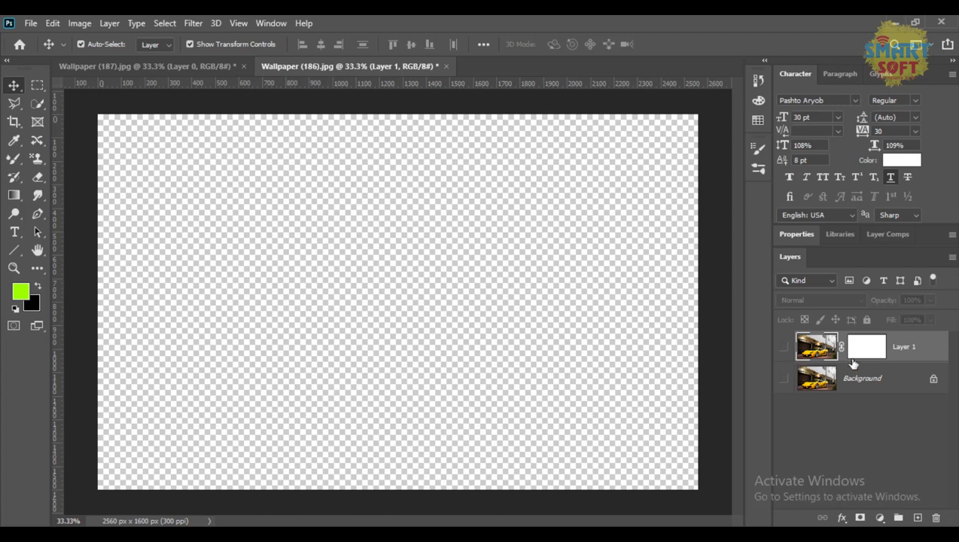
left_click(818, 382)
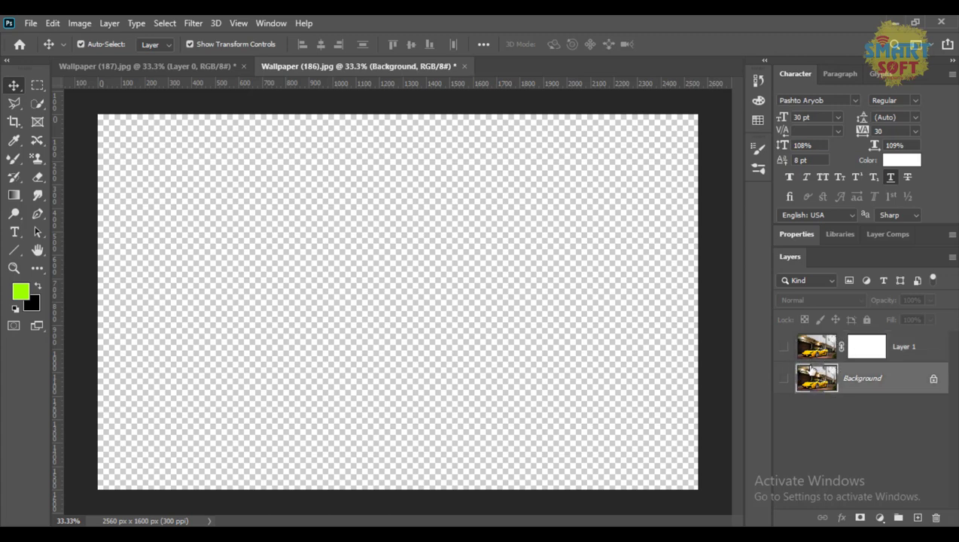
left_click(869, 351)
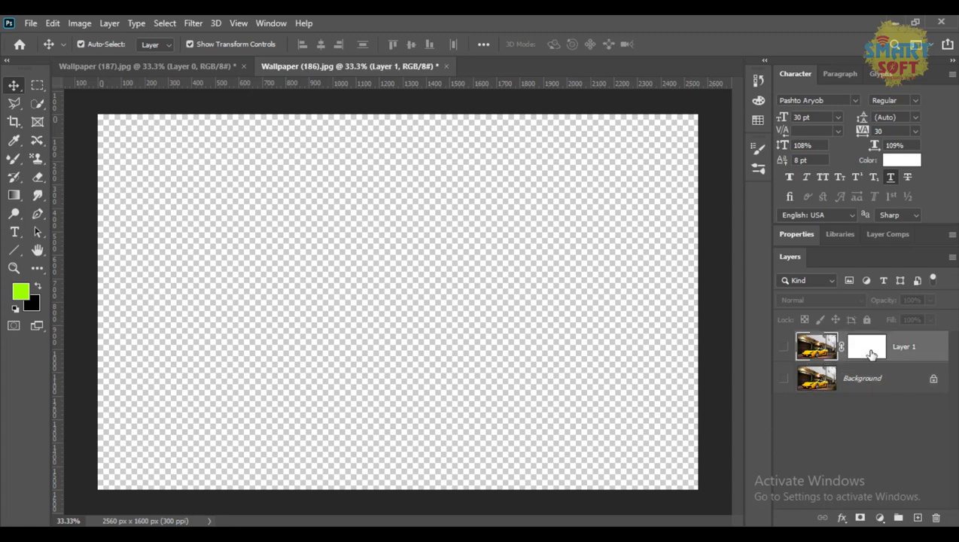
left_click(871, 354)
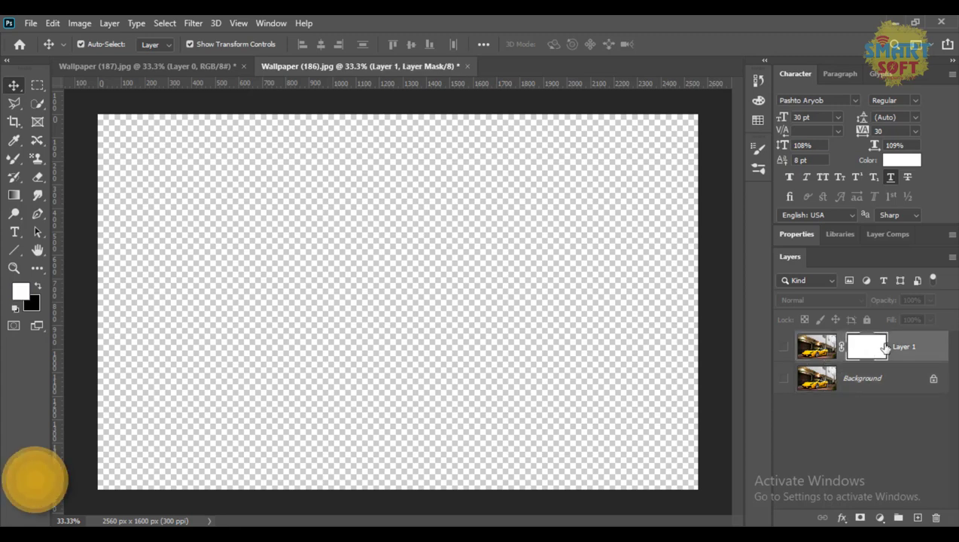
Make the masked duplicate layer visible and set the foreground colour to black with its mask selected.
left_click(800, 351)
left_click(784, 347)
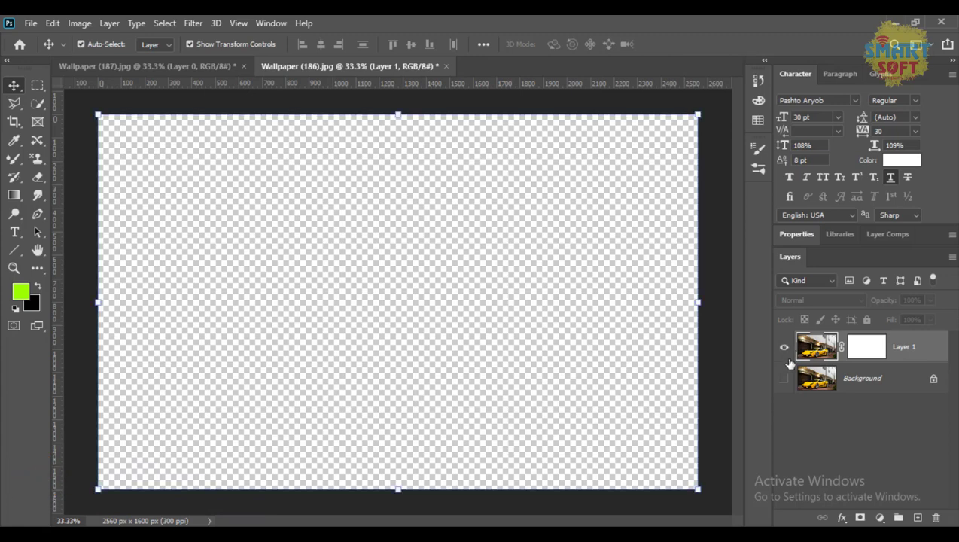
left_click(866, 353)
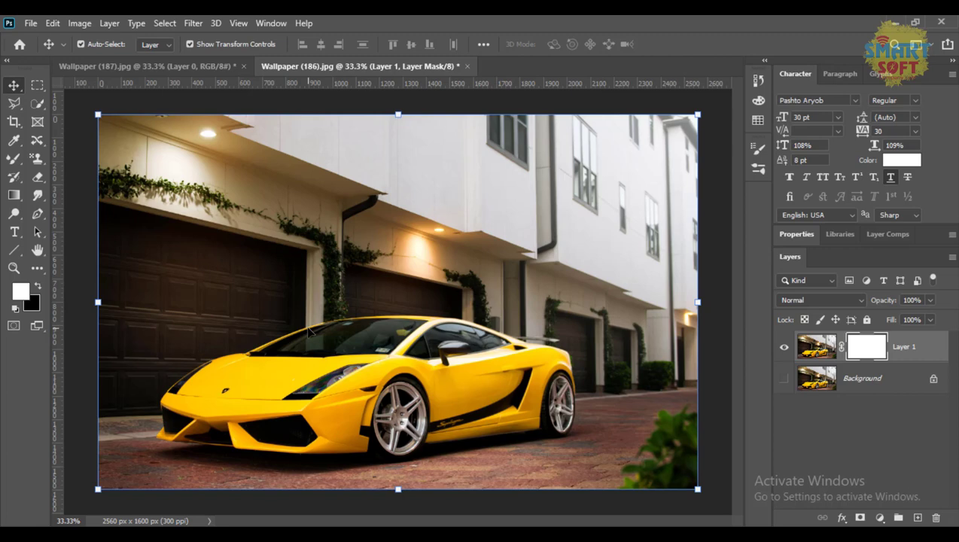
left_click(38, 288)
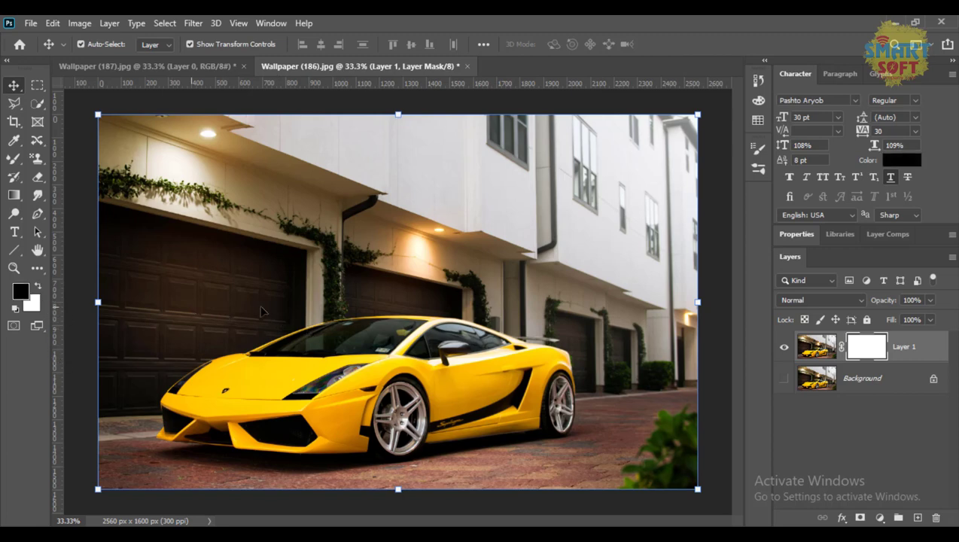
Switch to the Mixer Brush, try painting green over the car on the layer's image, and undo the stroke.
left_click(829, 350)
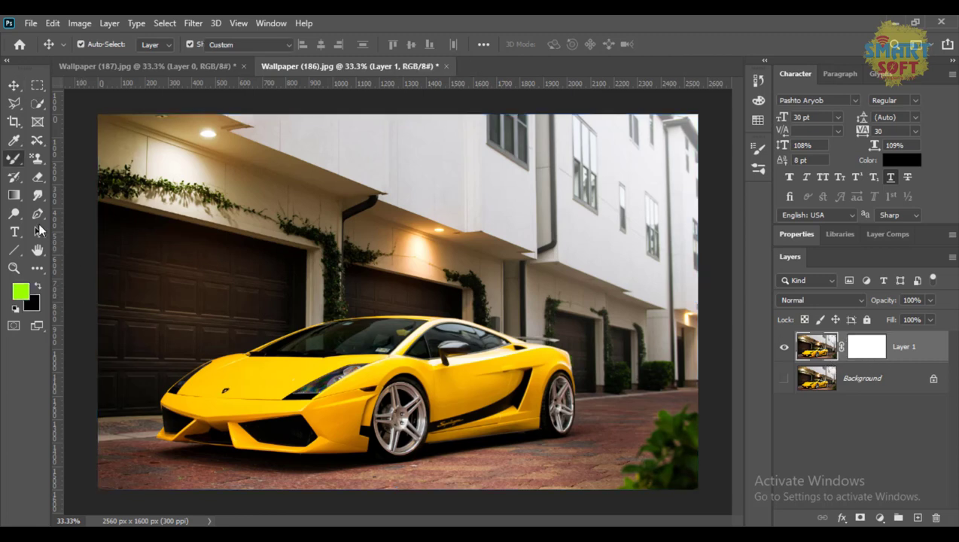
left_click(9, 157)
left_click_drag(301, 323, 301, 414)
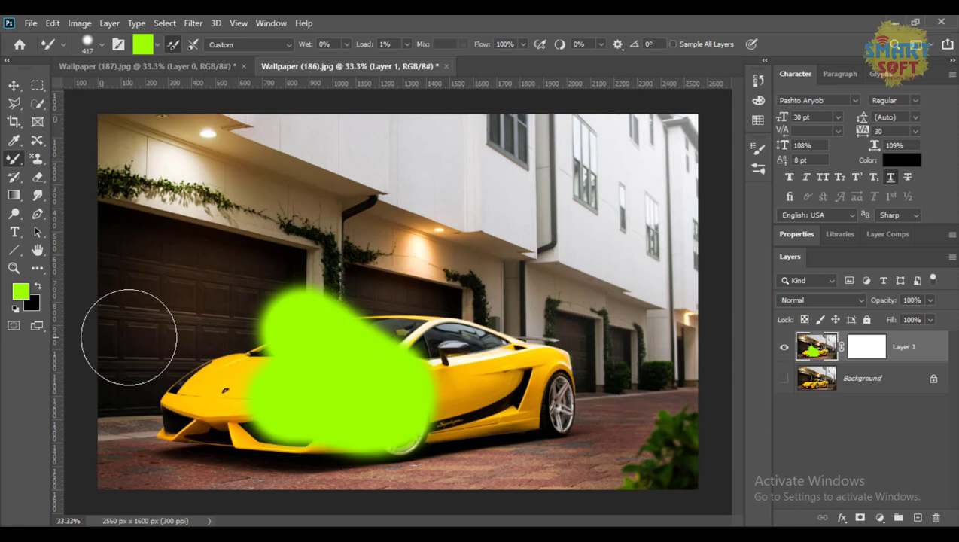
key("ctrl+z")
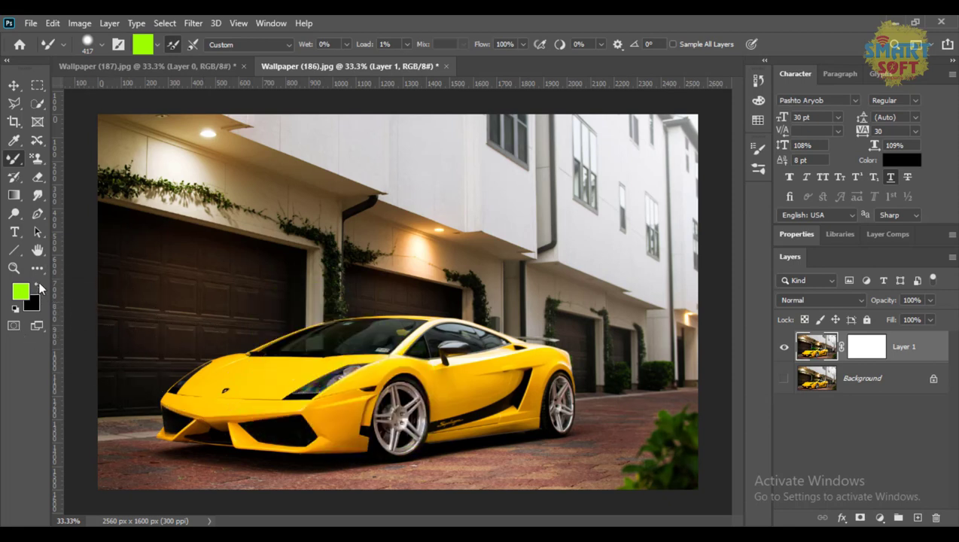
Try painting over the car in black on the layer's image instead of its mask, and undo the stroke.
left_click(37, 284)
left_click(15, 308)
mouse_move(332, 321)
left_mouse_down()
mouse_move(515, 369)
mouse_move(349, 241)
mouse_move(432, 427)
left_mouse_up()
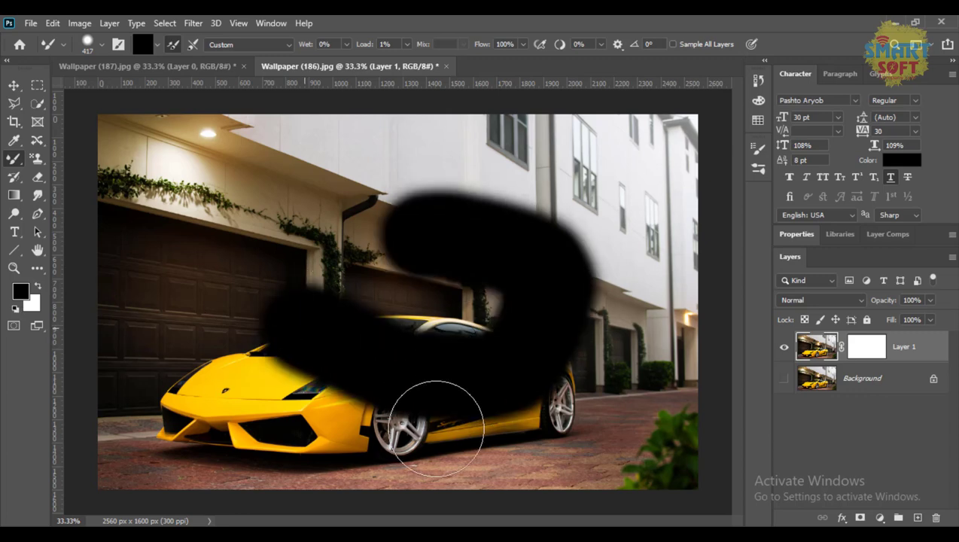
key("ctrl+z")
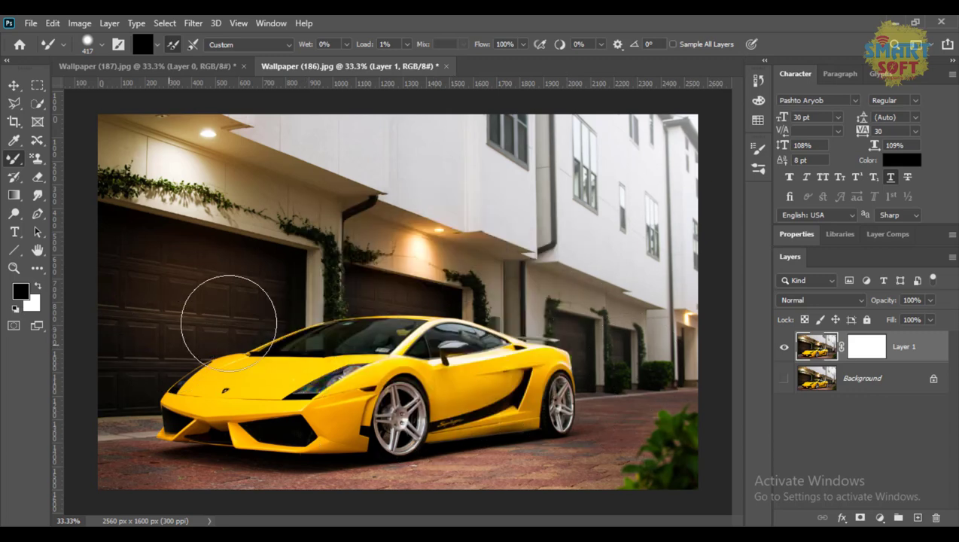
Paint black on the layer mask to hide the building above the car and the plant behind its rear.
left_click(858, 348)
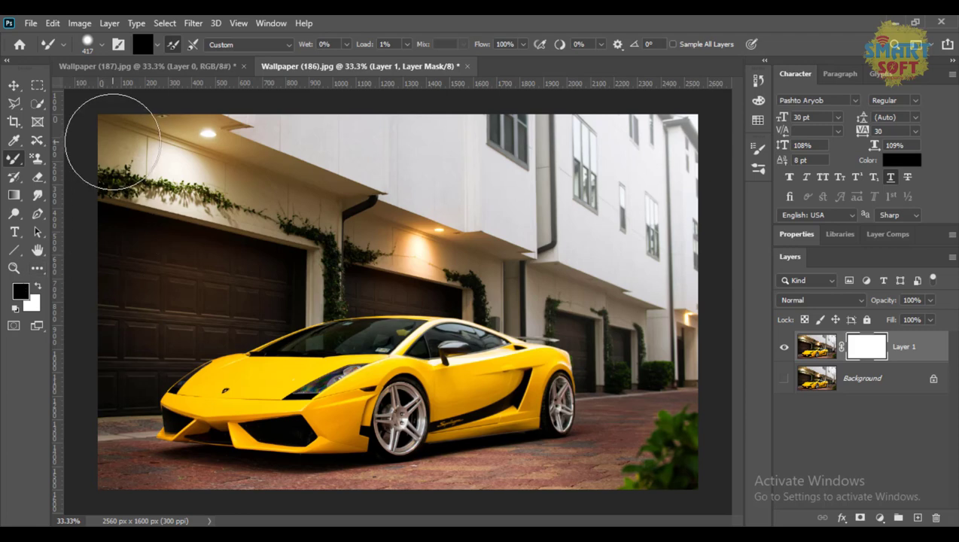
mouse_move(113, 141)
left_mouse_down()
mouse_move(215, 128)
mouse_move(451, 136)
mouse_move(669, 123)
mouse_move(660, 155)
mouse_move(604, 204)
mouse_move(285, 197)
mouse_move(698, 126)
mouse_move(573, 154)
mouse_move(356, 157)
mouse_move(140, 209)
mouse_move(143, 230)
mouse_move(199, 188)
mouse_move(195, 203)
mouse_move(225, 221)
mouse_move(169, 231)
mouse_move(113, 195)
mouse_move(170, 250)
mouse_move(344, 228)
mouse_move(488, 226)
mouse_move(691, 239)
mouse_move(702, 264)
mouse_move(661, 341)
mouse_move(548, 274)
left_mouse_up()
key("ctrl+plus")
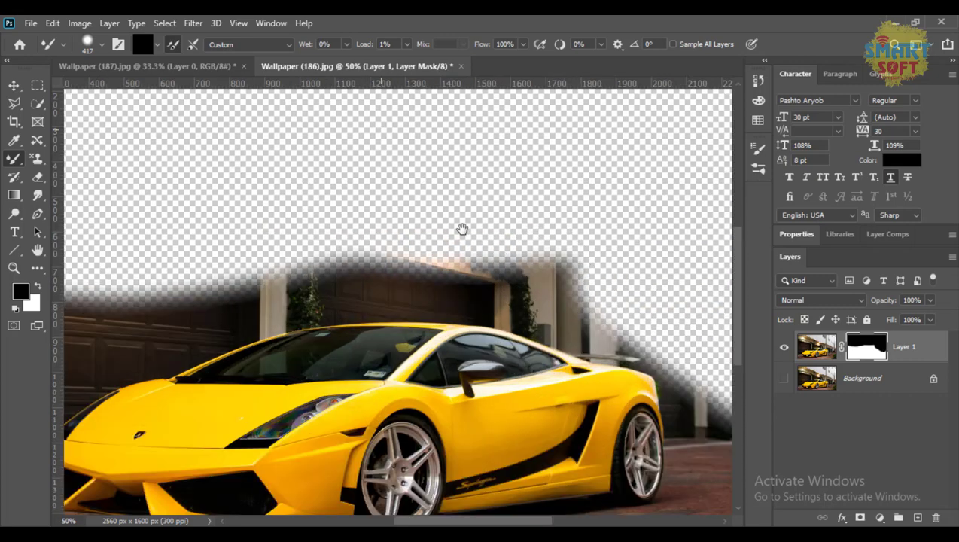
left_click_drag(390, 362, 219, 244)
left_click_drag(423, 302, 257, 218)
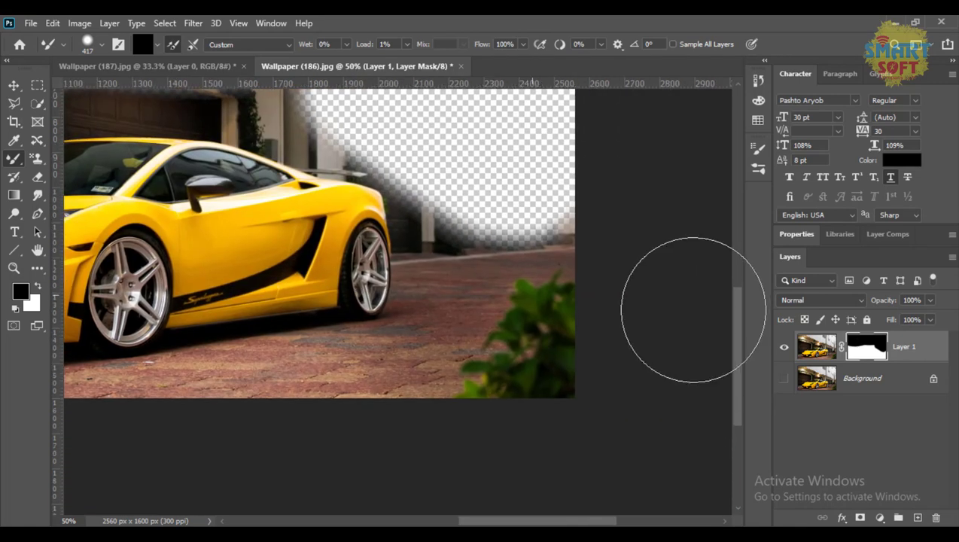
mouse_move(578, 265)
left_mouse_down()
mouse_move(507, 308)
mouse_move(482, 289)
mouse_move(488, 253)
left_mouse_up()
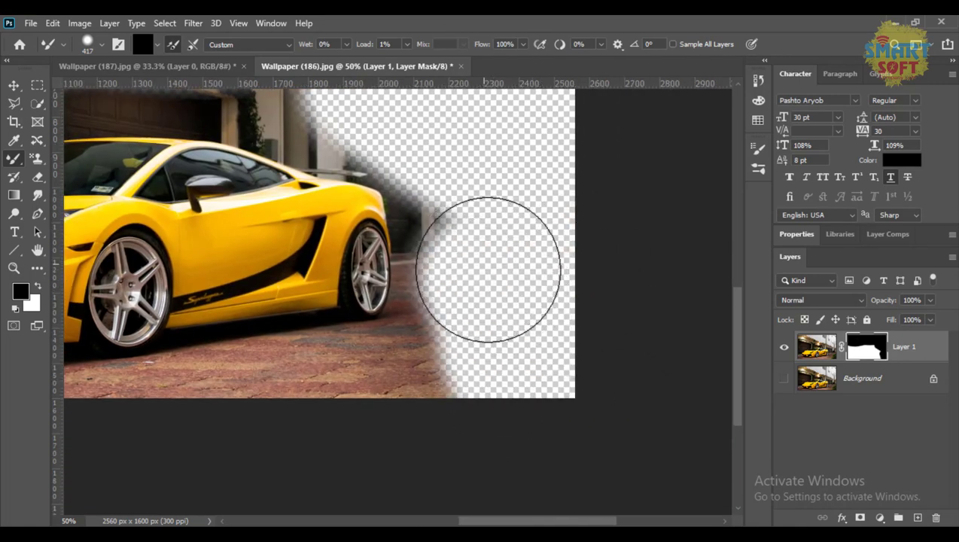
Undo a trial stroke beside the rear wheel and set the brush to 78 px with 100% hardness.
right_click(490, 259)
left_click(591, 331)
left_click(536, 15)
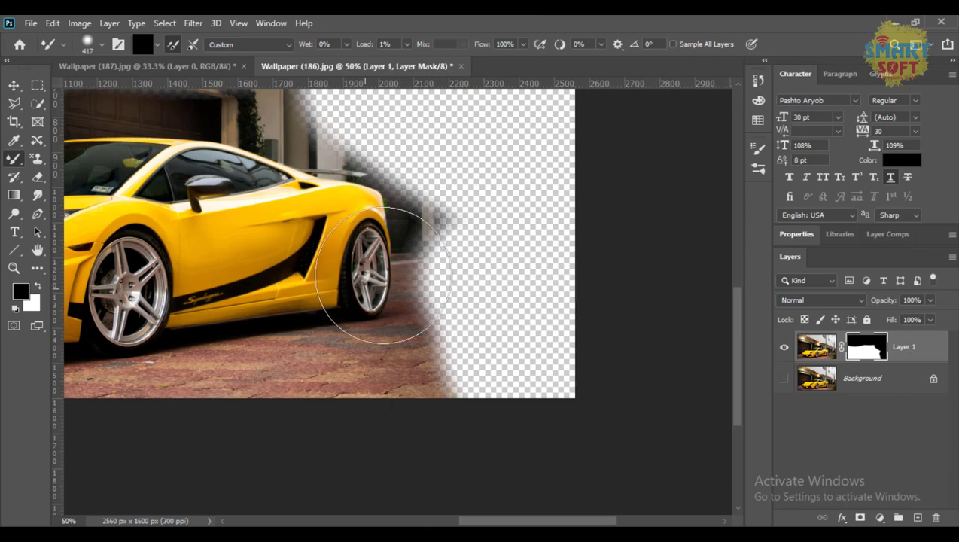
left_click(457, 245)
key("ctrl+z")
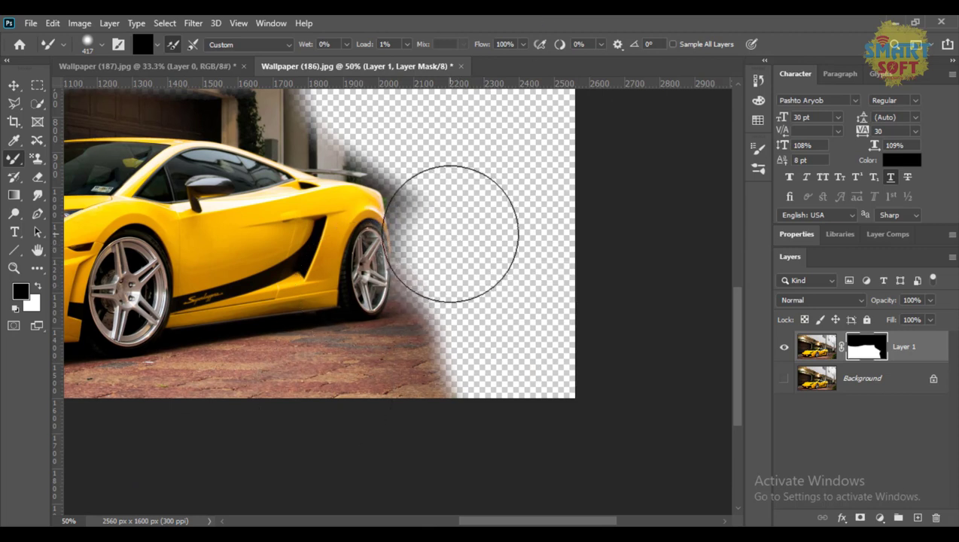
right_click(457, 233)
left_click(545, 267)
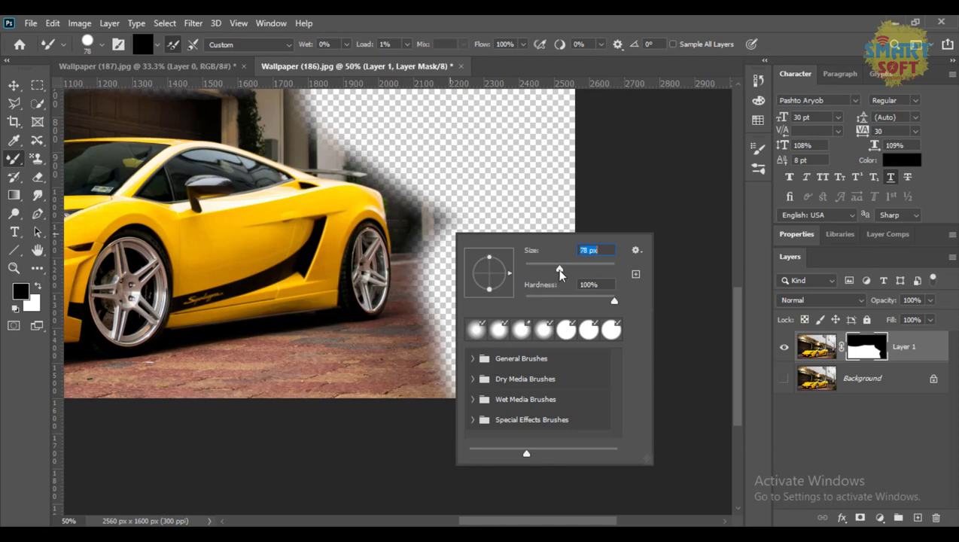
Paint black on the layer mask to hide the background along the car's rear edge, lowering the brush hardness to 83%.
mouse_move(433, 217)
left_mouse_down()
mouse_move(402, 207)
mouse_move(399, 217)
mouse_move(420, 281)
mouse_move(413, 248)
left_mouse_up()
right_click(416, 247)
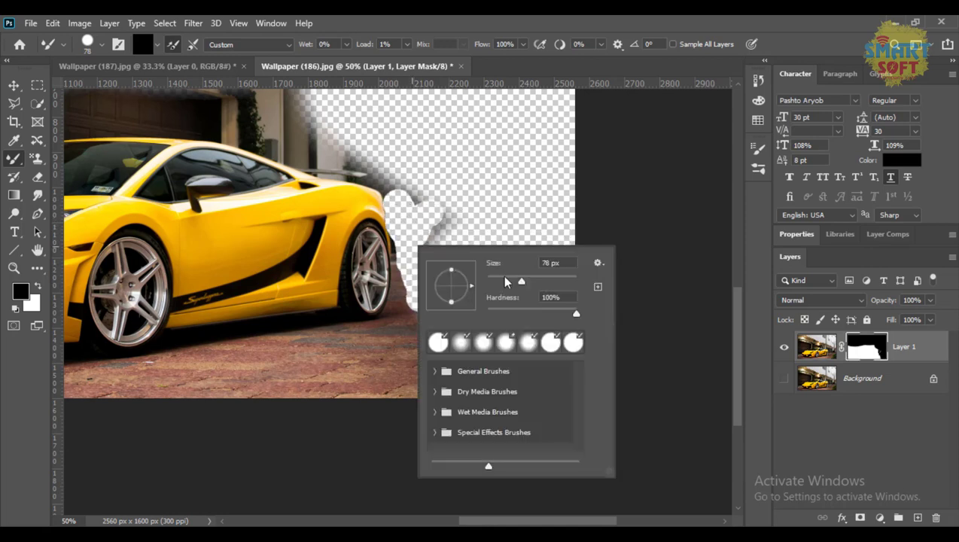
left_click(561, 311)
left_click(449, 58)
mouse_move(429, 274)
left_mouse_down()
mouse_move(446, 223)
mouse_move(421, 192)
mouse_move(413, 210)
mouse_move(399, 202)
left_mouse_up()
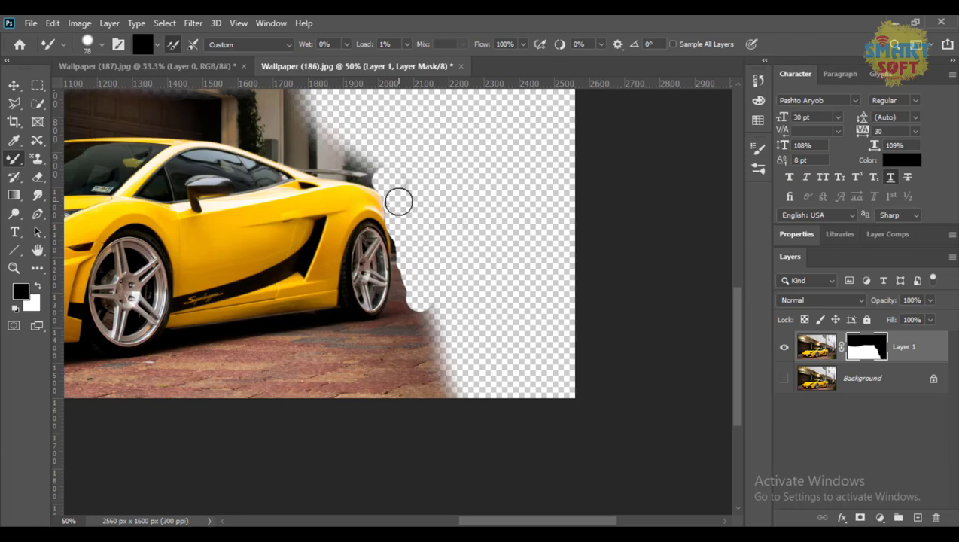
key("ctrl+1")
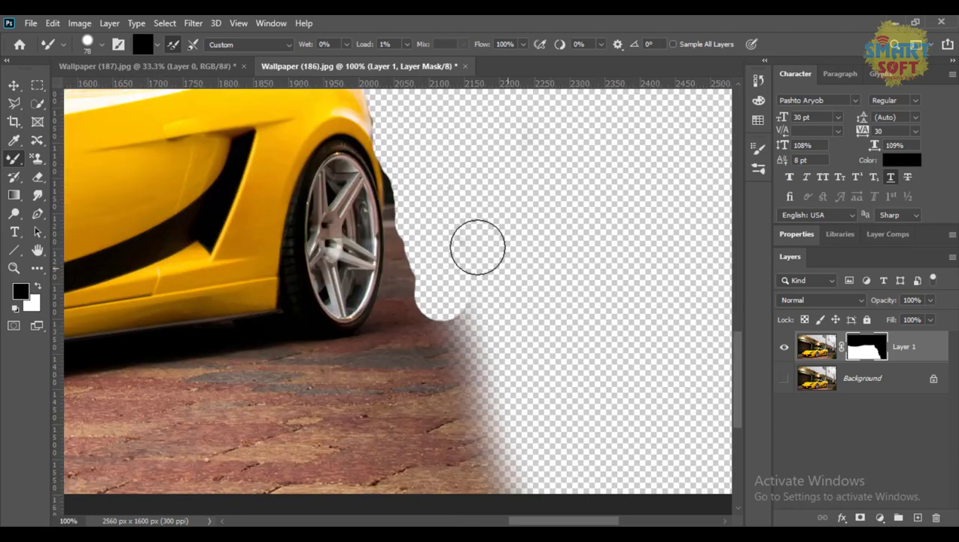
Try further black mask strokes beside the rear wheel and undo the trial stroke.
mouse_move(408, 199)
left_mouse_down()
mouse_move(411, 166)
mouse_move(413, 299)
mouse_move(395, 325)
mouse_move(416, 292)
mouse_move(412, 298)
mouse_move(398, 229)
left_mouse_up()
left_click_drag(397, 302, 519, 207)
key("ctrl+z")
left_click_drag(446, 296, 374, 397)
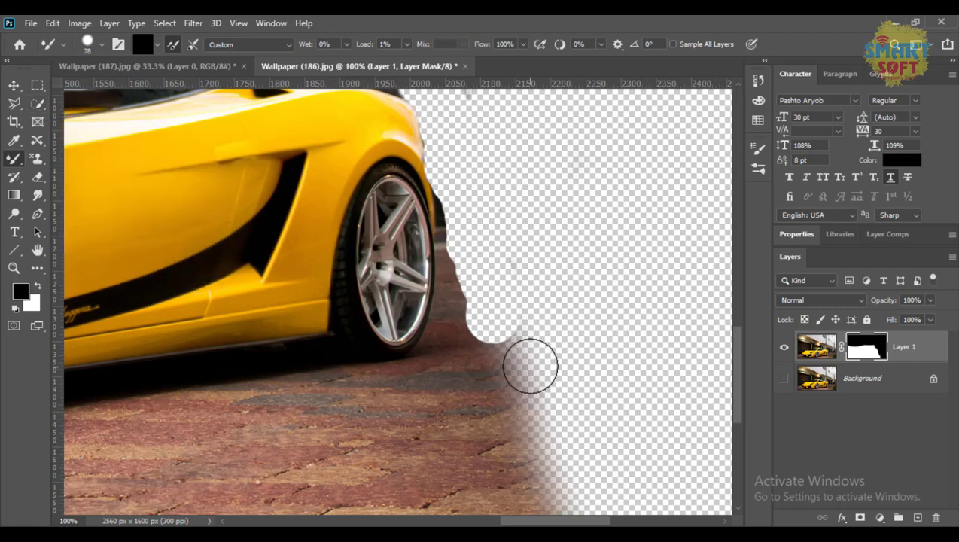
key("ctrl+minus")
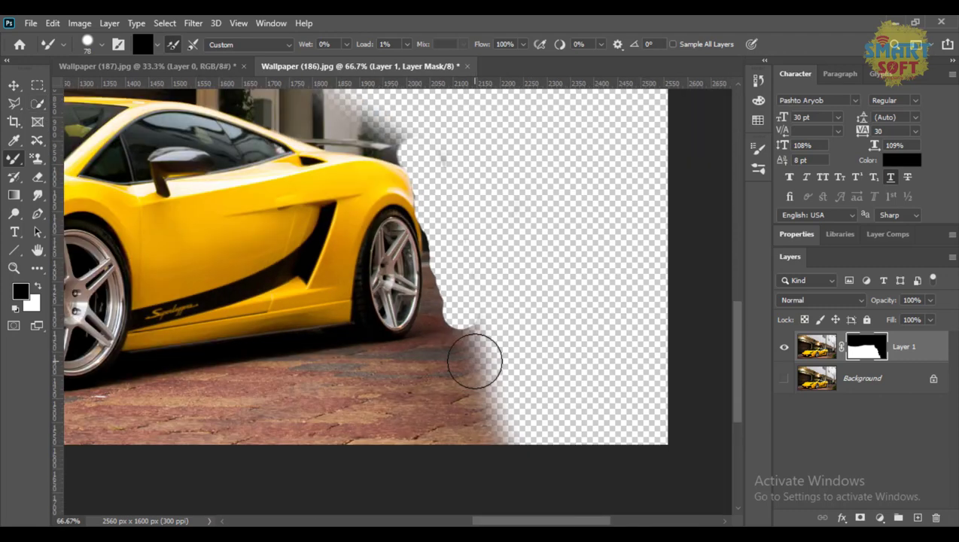
key("ctrl+0")
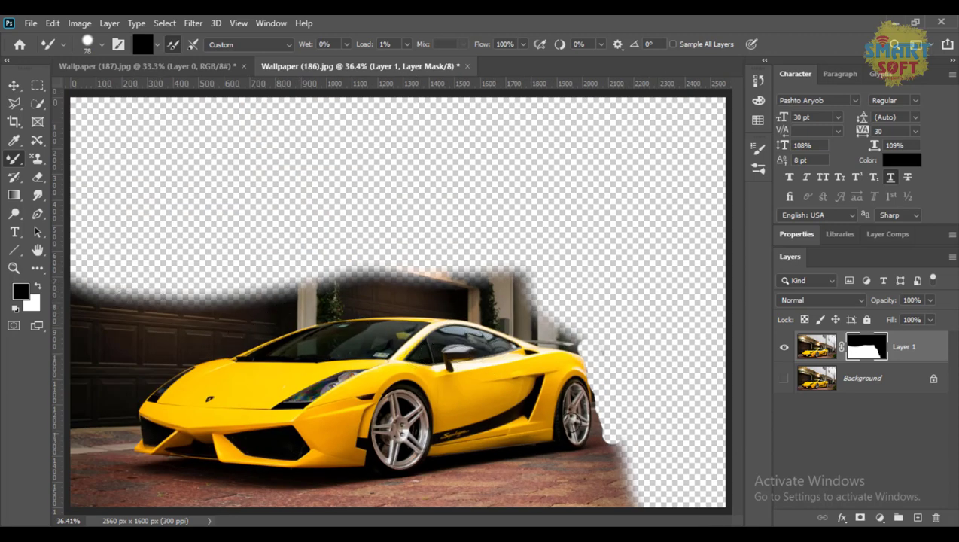
Hide part of the rear wheel with black on the layer mask and restore it by painting white.
mouse_move(591, 414)
left_mouse_down()
mouse_move(536, 431)
mouse_move(543, 414)
mouse_move(591, 398)
mouse_move(580, 393)
mouse_move(558, 413)
left_mouse_up()
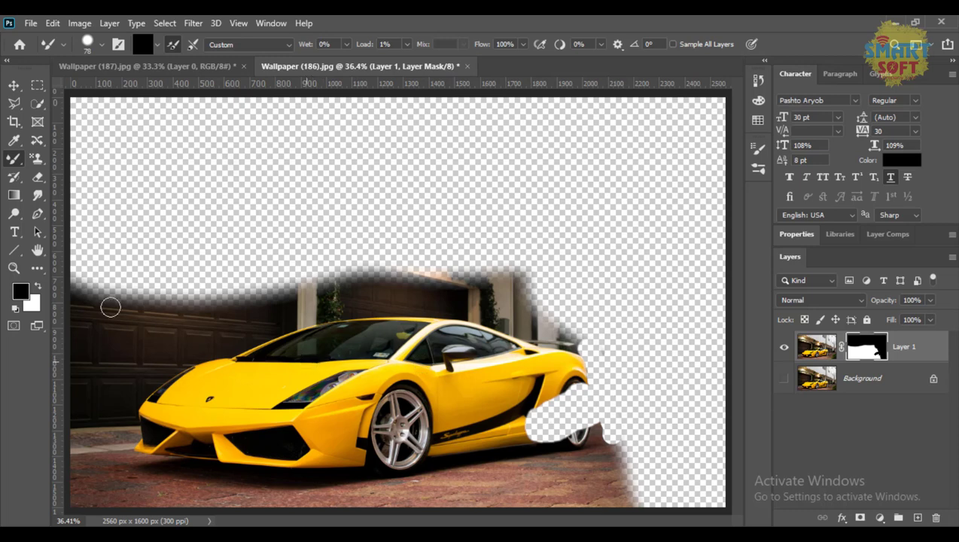
left_click(37, 285)
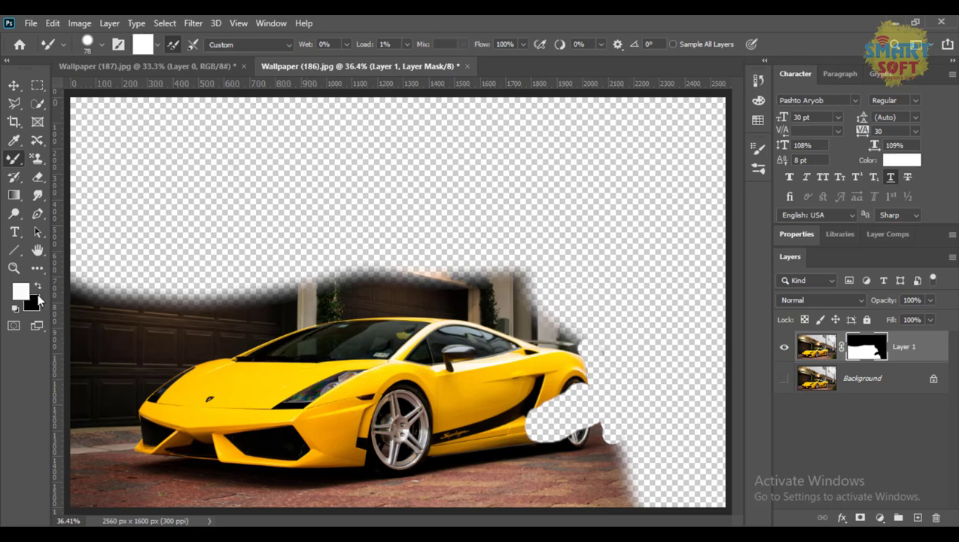
mouse_move(530, 434)
left_mouse_down()
mouse_move(554, 451)
mouse_move(546, 416)
mouse_move(564, 429)
mouse_move(548, 391)
mouse_move(592, 448)
left_mouse_up()
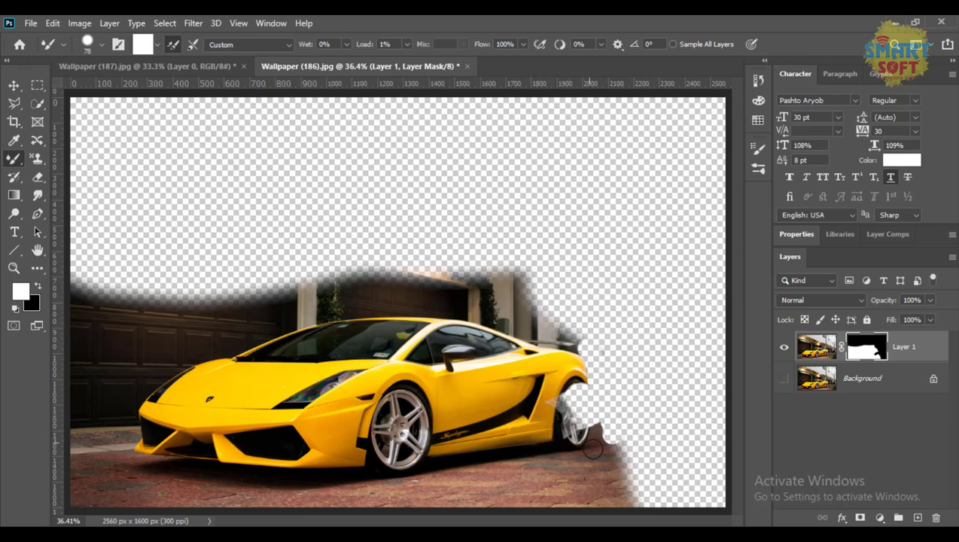
mouse_move(559, 418)
left_mouse_down()
mouse_move(534, 397)
mouse_move(573, 434)
mouse_move(552, 391)
mouse_move(573, 435)
mouse_move(552, 398)
mouse_move(591, 432)
mouse_move(552, 379)
mouse_move(581, 393)
mouse_move(599, 434)
mouse_move(575, 372)
left_mouse_up()
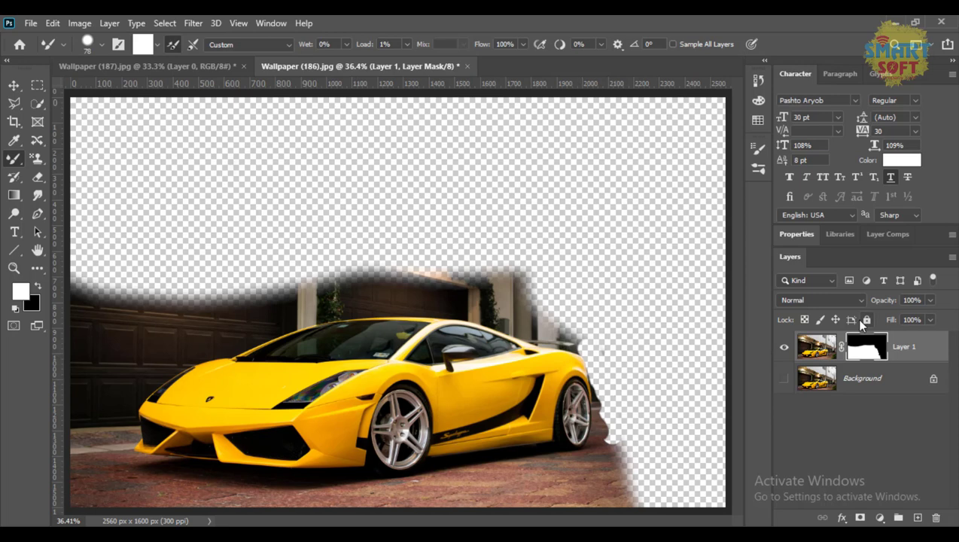
Enlarge the brush to 369 px and paint white over the whole layer mask to restore the full background.
right_click(392, 291)
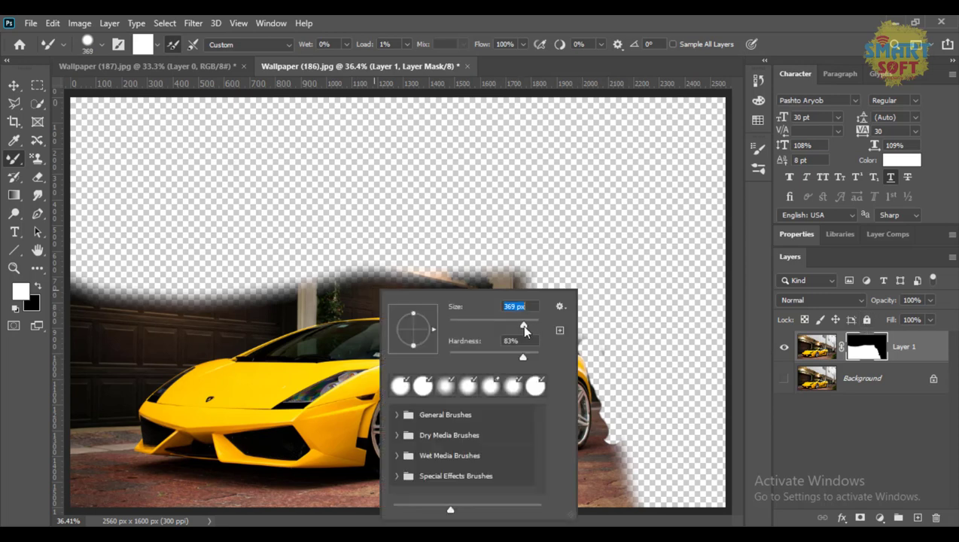
mouse_move(300, 289)
left_mouse_down()
mouse_move(103, 197)
mouse_move(102, 298)
mouse_move(90, 279)
mouse_move(84, 223)
mouse_move(104, 138)
mouse_move(97, 163)
mouse_move(78, 101)
mouse_move(179, 223)
mouse_move(148, 145)
mouse_move(97, 71)
mouse_move(280, 207)
mouse_move(356, 279)
mouse_move(297, 230)
mouse_move(284, 280)
mouse_move(315, 262)
mouse_move(195, 164)
mouse_move(188, 115)
mouse_move(212, 107)
mouse_move(313, 119)
mouse_move(379, 179)
mouse_move(440, 273)
mouse_move(352, 186)
mouse_move(261, 140)
mouse_move(358, 123)
mouse_move(679, 113)
mouse_move(751, 122)
mouse_move(673, 143)
mouse_move(441, 151)
mouse_move(564, 178)
mouse_move(671, 171)
mouse_move(711, 191)
mouse_move(692, 259)
mouse_move(511, 225)
mouse_move(516, 290)
mouse_move(489, 253)
mouse_move(597, 377)
mouse_move(573, 284)
mouse_move(699, 344)
mouse_move(680, 497)
mouse_move(643, 412)
mouse_move(657, 348)
mouse_move(599, 378)
mouse_move(685, 482)
left_mouse_up()
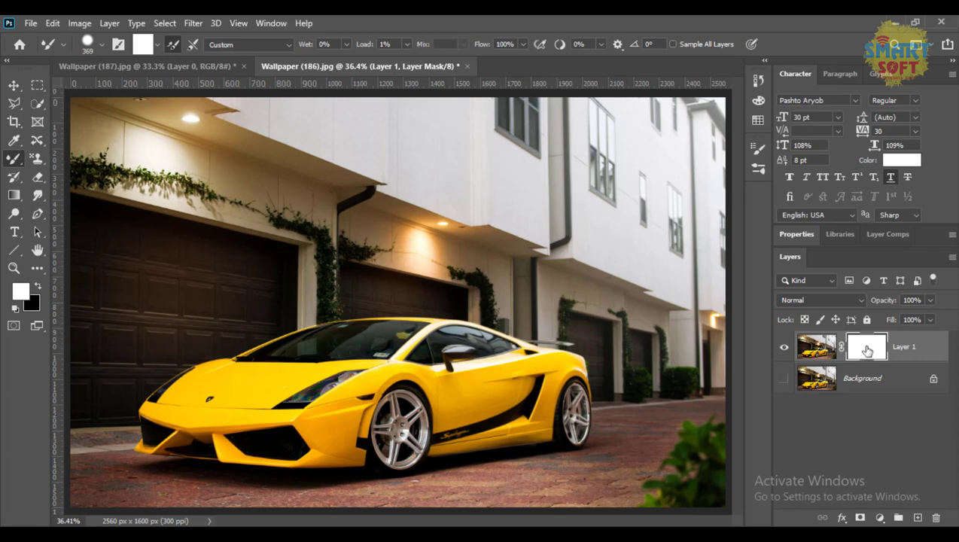
Select the whole yellow car with the Object Selection tool in Rectangle mode.
left_click(38, 106)
right_click(37, 107)
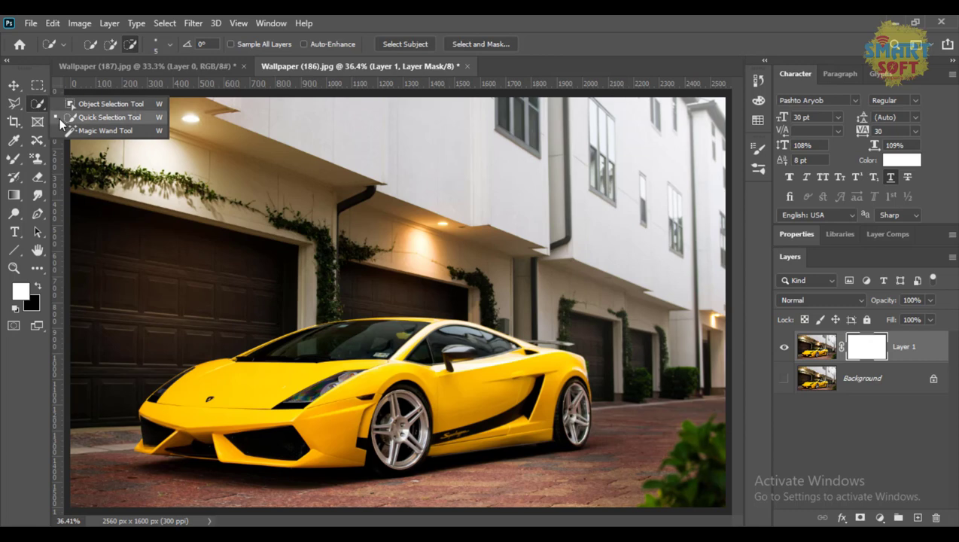
left_click(100, 108)
left_click_drag(589, 317, 126, 481)
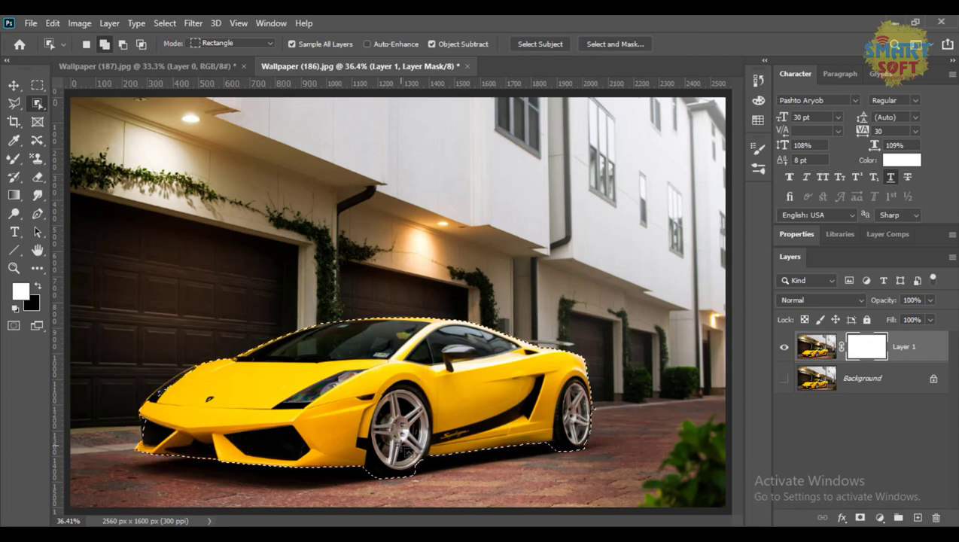
Add the missed edges of the car's outer front grille and far headlight to the selection with a 51 px Quick Selection brush.
key("ctrl+plus")
key("ctrl+plus")
key("ctrl+plus")
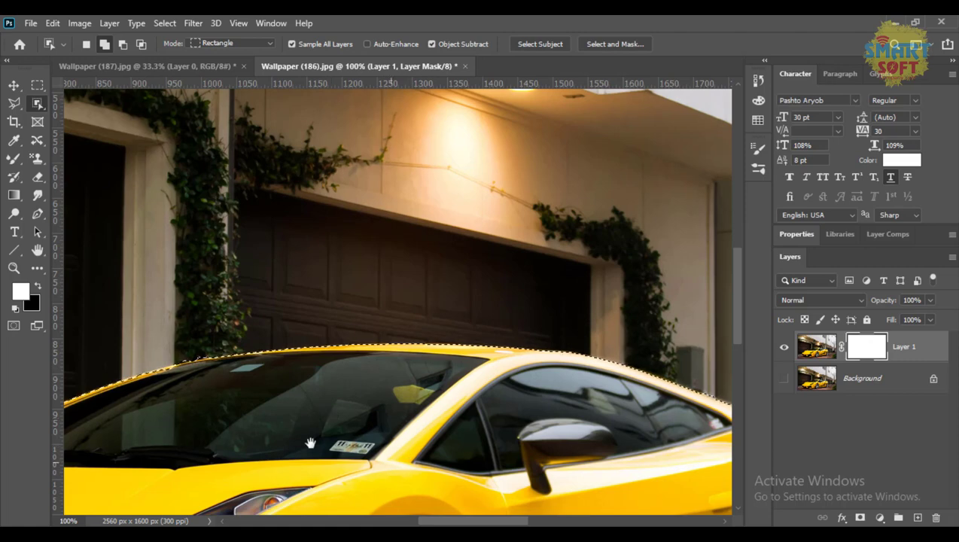
left_click_drag(332, 415, 558, 205)
left_click_drag(365, 316, 490, 261)
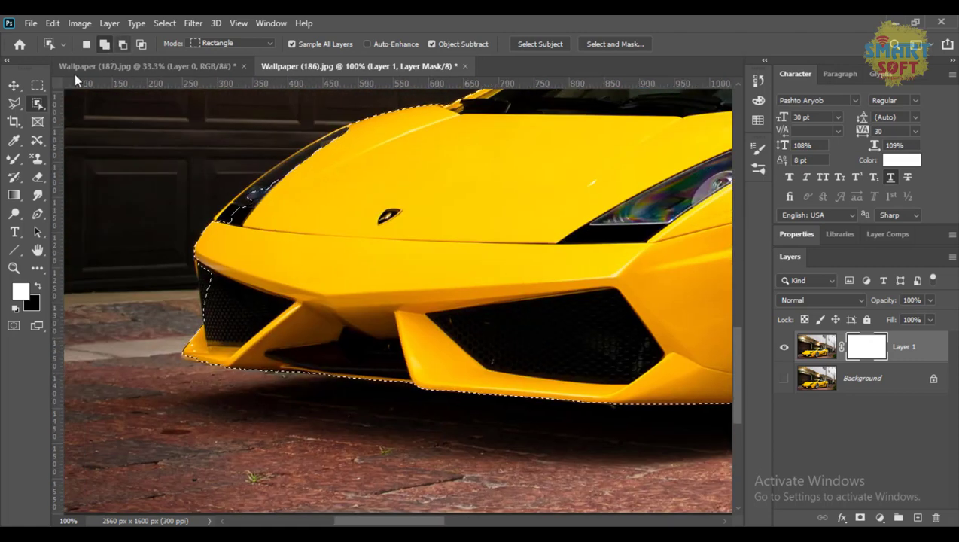
right_click(40, 106)
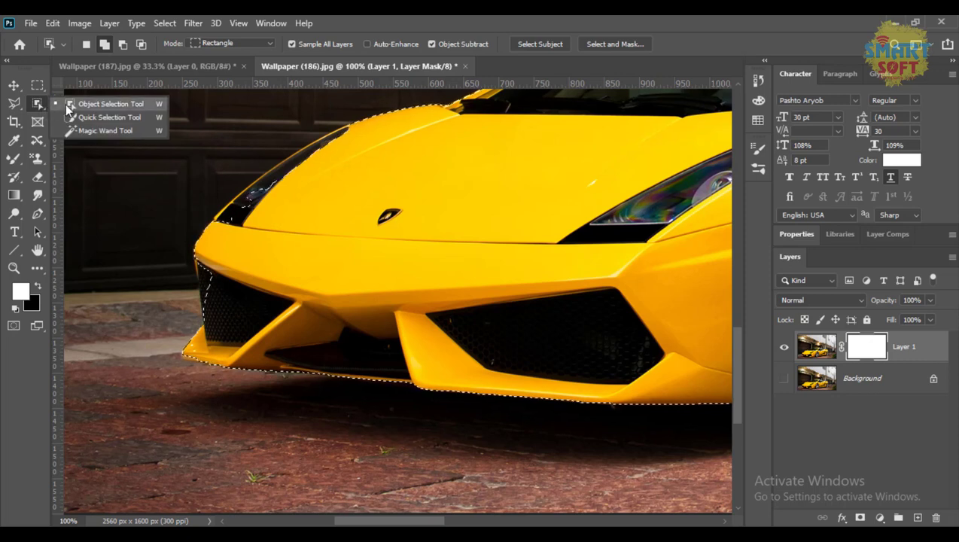
left_click(106, 118)
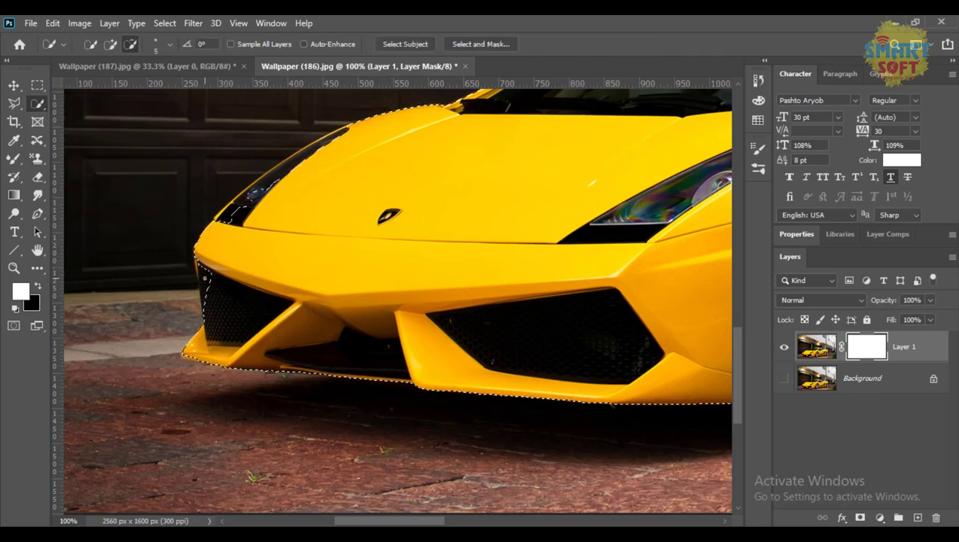
left_click_drag(221, 284, 219, 282)
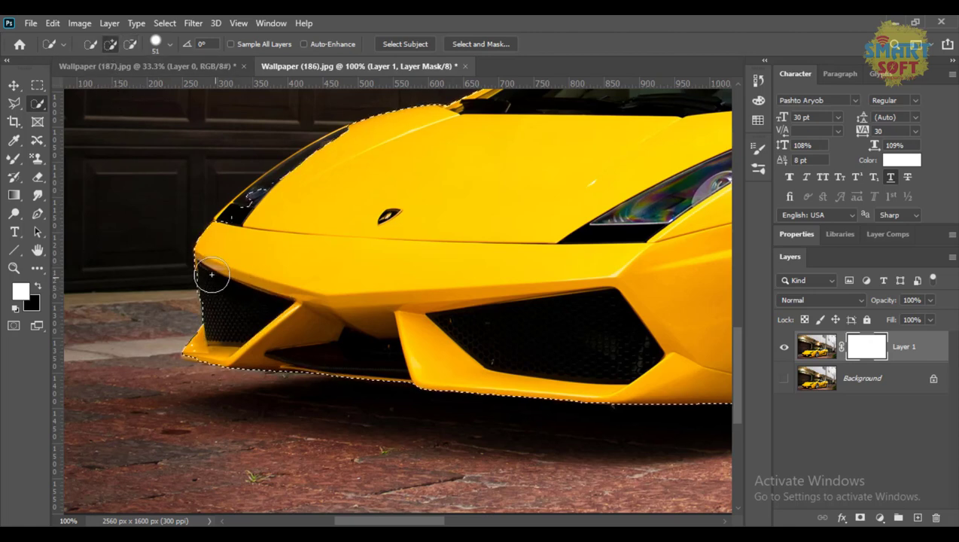
scroll(225, 319, "up", 5)
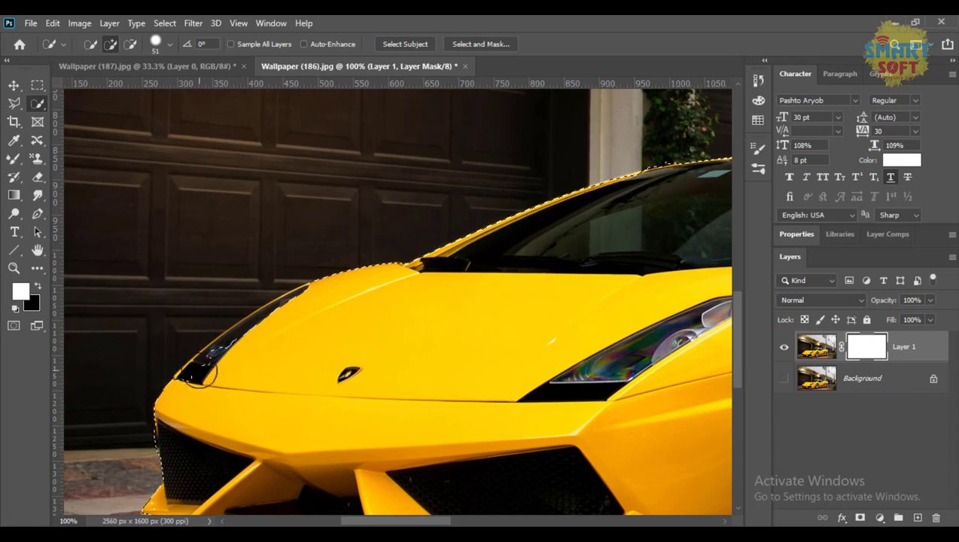
left_click_drag(218, 362, 274, 326)
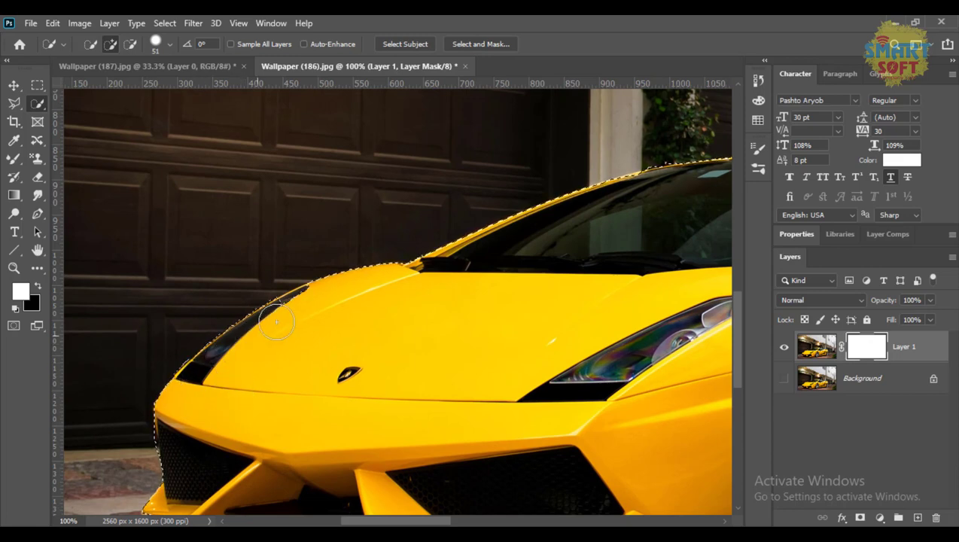
Add the rear spoiler to the selection with the Quick Selection brush reduced to 13 px, undoing the first trial stroke.
left_click_drag(466, 285, 295, 379)
left_click_drag(556, 293, 386, 312)
mouse_move(590, 294)
left_mouse_down()
mouse_move(281, 286)
mouse_move(196, 228)
left_mouse_up()
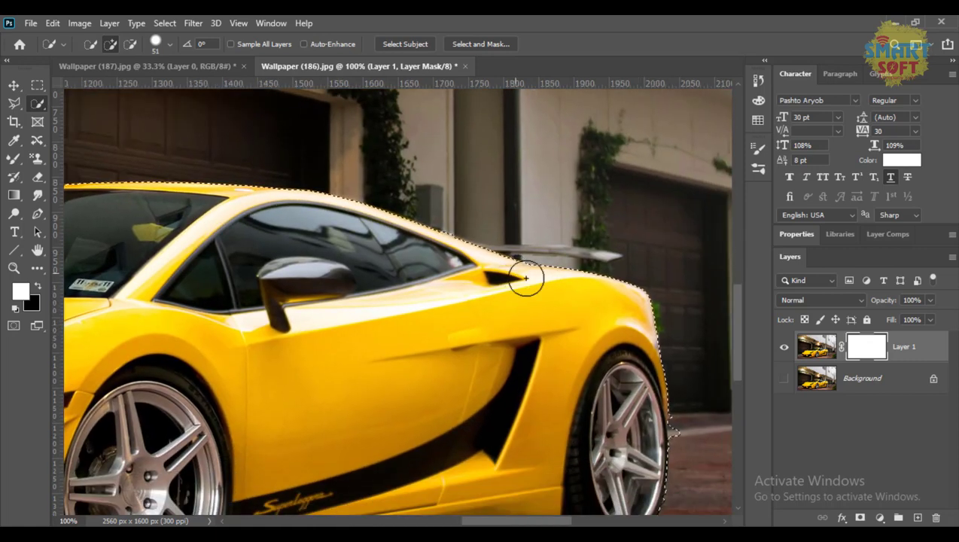
key("ctrl+plus")
key("ctrl+plus")
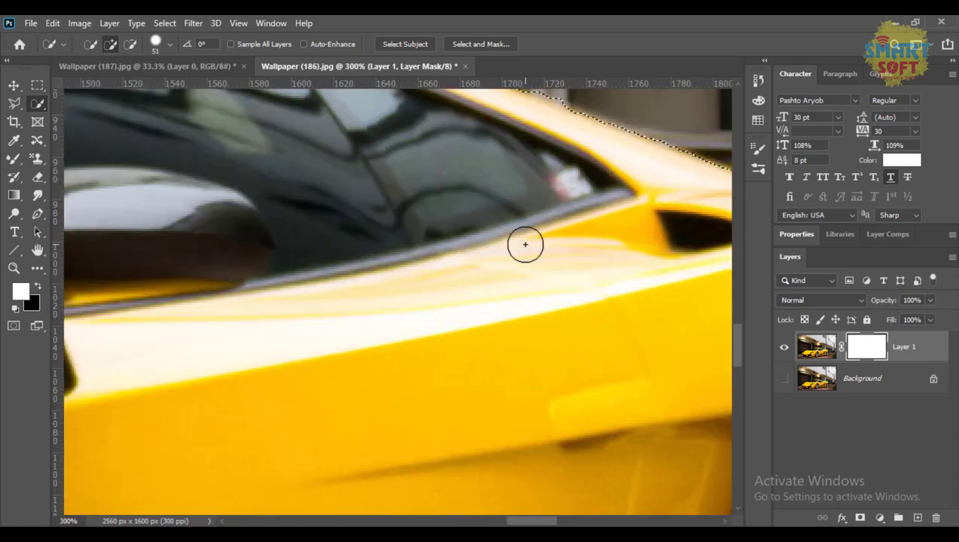
left_click_drag(524, 248, 246, 396)
left_click_drag(445, 387, 236, 295)
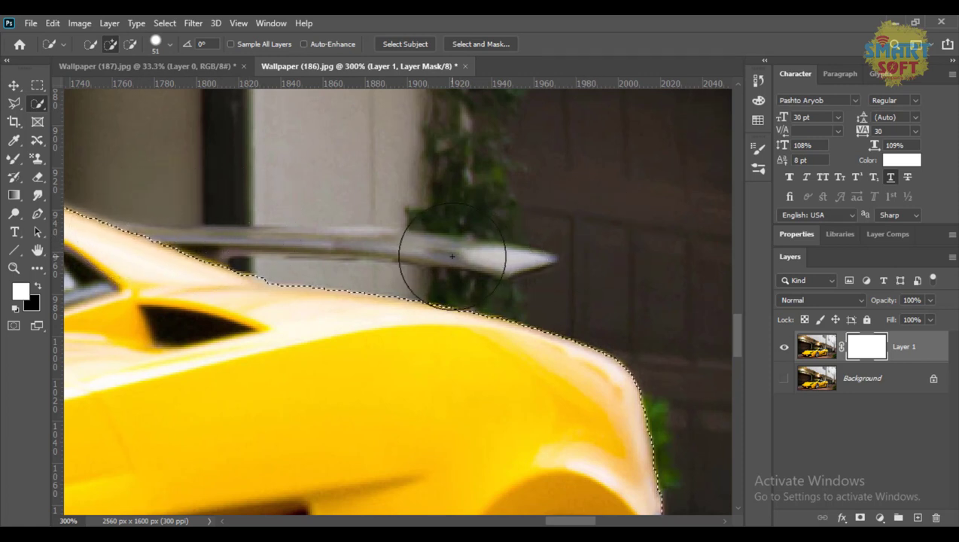
key("alt")
left_click_drag(452, 256, 407, 242)
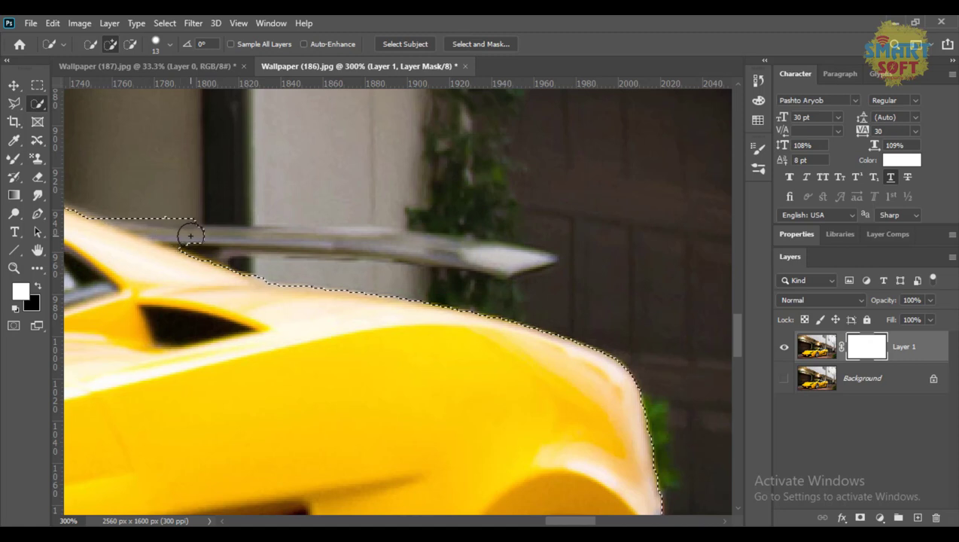
key("ctrl+z")
mouse_move(196, 243)
left_mouse_down()
mouse_move(158, 249)
mouse_move(218, 237)
mouse_move(500, 260)
mouse_move(391, 259)
mouse_move(286, 236)
mouse_move(444, 248)
left_mouse_up()
Subtract the background gap between the rear spoiler and the bodywork from the selection with a 6 px Quick Selection brush.
key("ctrl+plus")
key("ctrl+plus")
key("ctrl+plus")
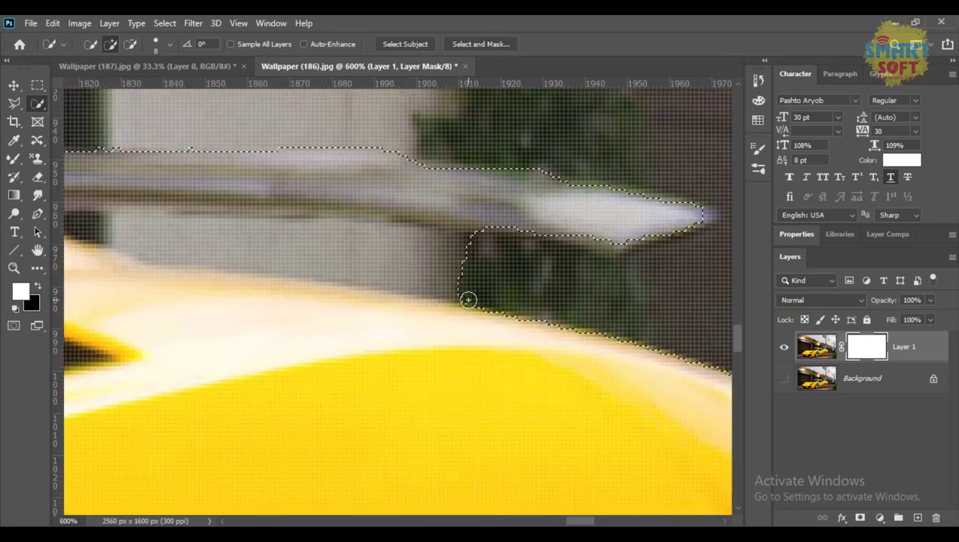
left_click_drag(434, 299, 456, 299)
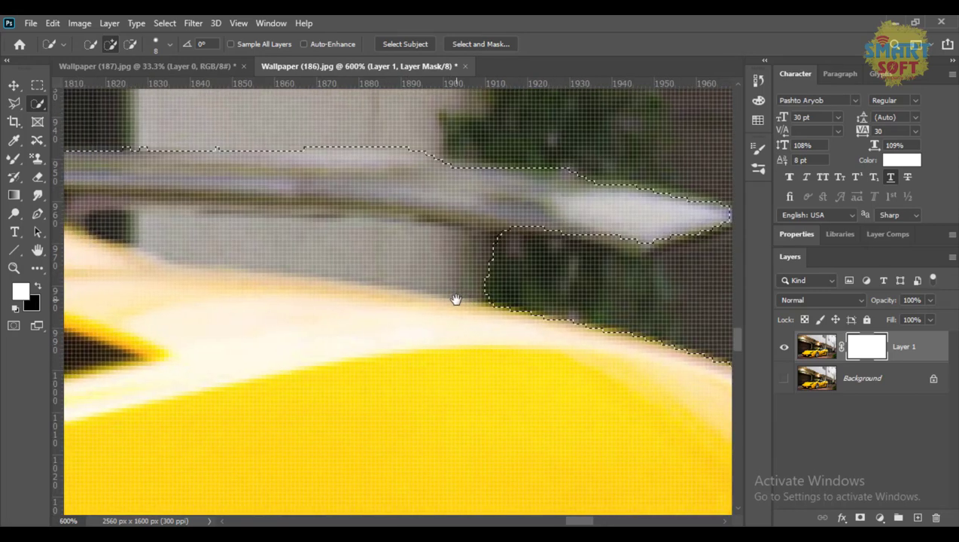
mouse_move(544, 288)
left_mouse_down()
mouse_move(471, 263)
mouse_move(435, 263)
left_mouse_up()
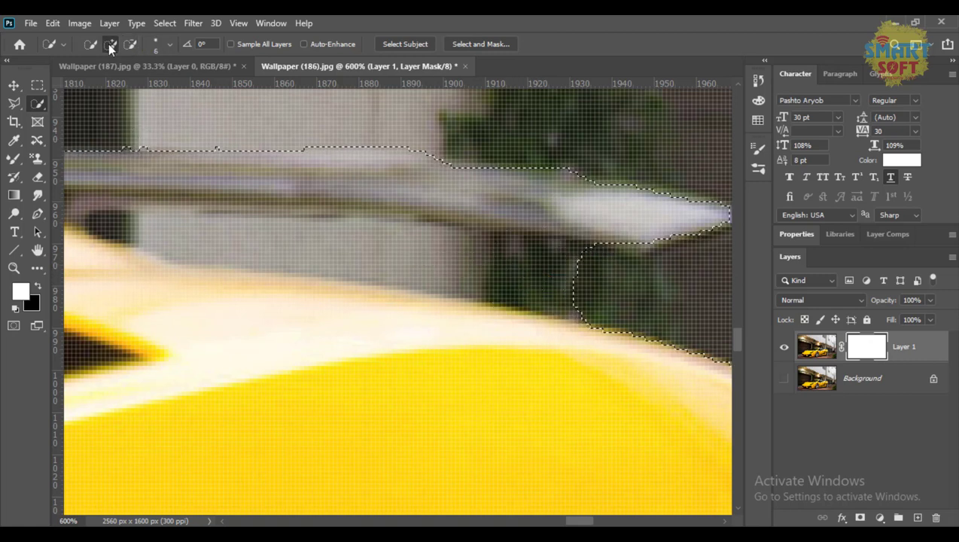
left_click(131, 43)
mouse_move(574, 279)
left_mouse_down()
mouse_move(407, 267)
mouse_move(436, 259)
mouse_move(354, 264)
mouse_move(213, 233)
mouse_move(119, 222)
left_mouse_up()
key("ctrl+1")
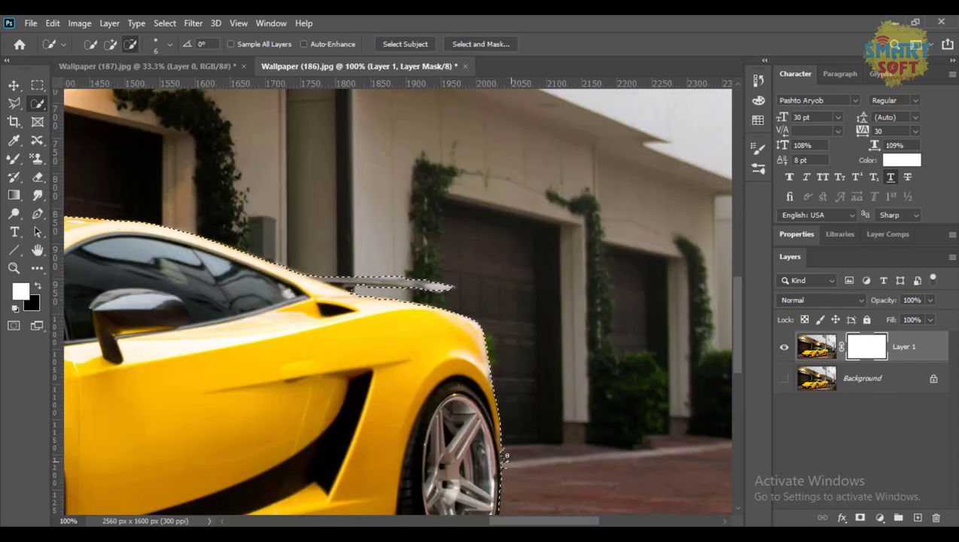
Subtract the dark shadow between the side sill and the rear tyre from the selection with a 12 px Quick Selection brush.
left_click_drag(513, 457, 470, 267)
left_click_drag(491, 330, 556, 269)
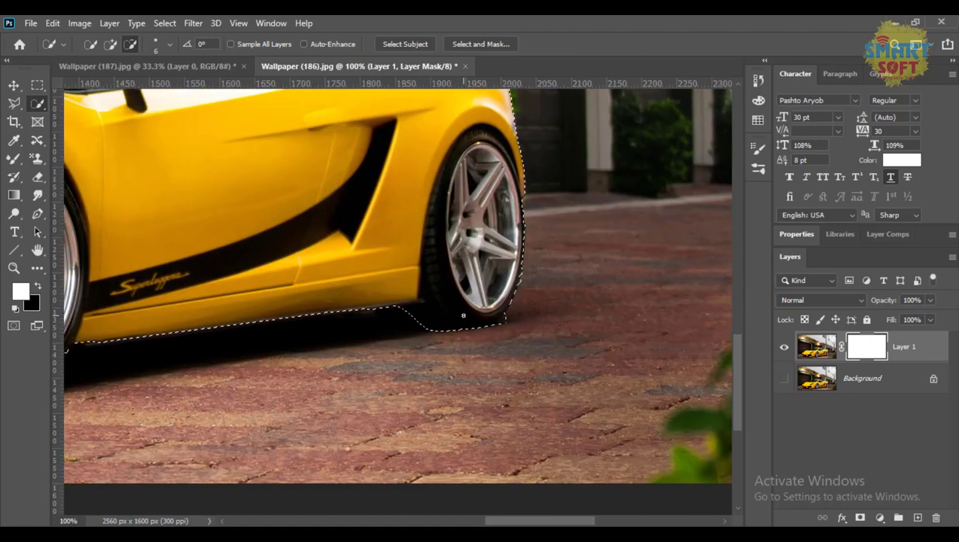
key("ctrl+plus")
key("ctrl+plus")
key("ctrl+plus")
left_click_drag(613, 404, 497, 354)
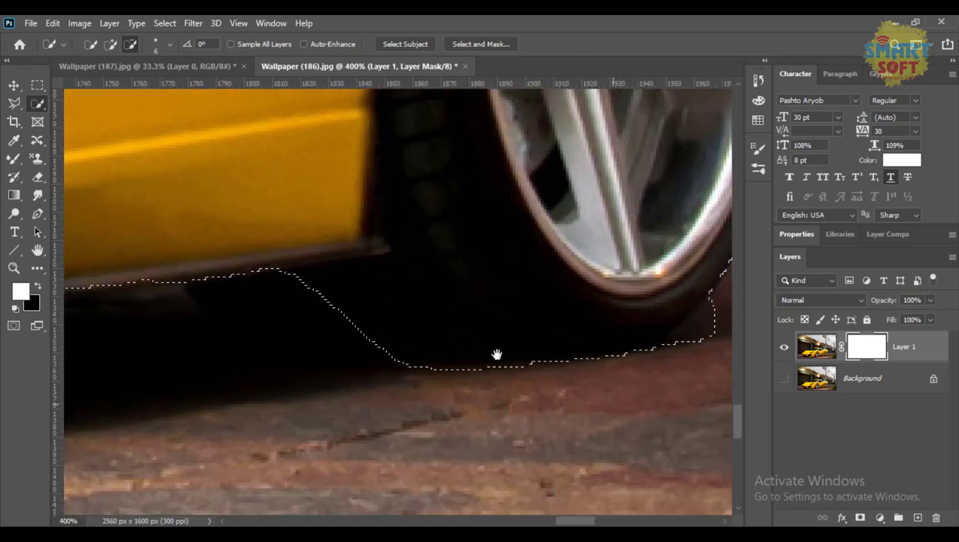
right_click(422, 377, "alt")
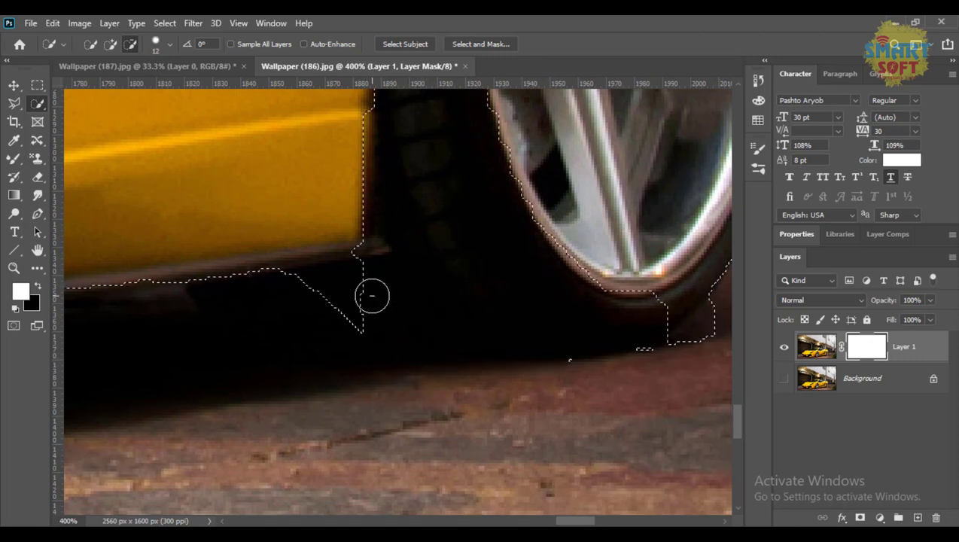
left_click_drag(372, 296, 364, 335)
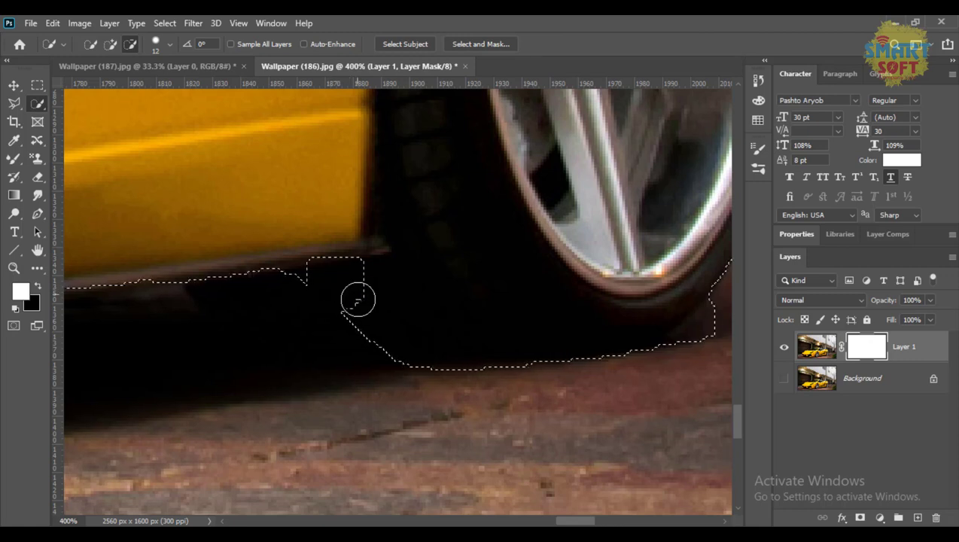
left_click_drag(366, 322, 417, 362)
left_click_drag(342, 325, 343, 345)
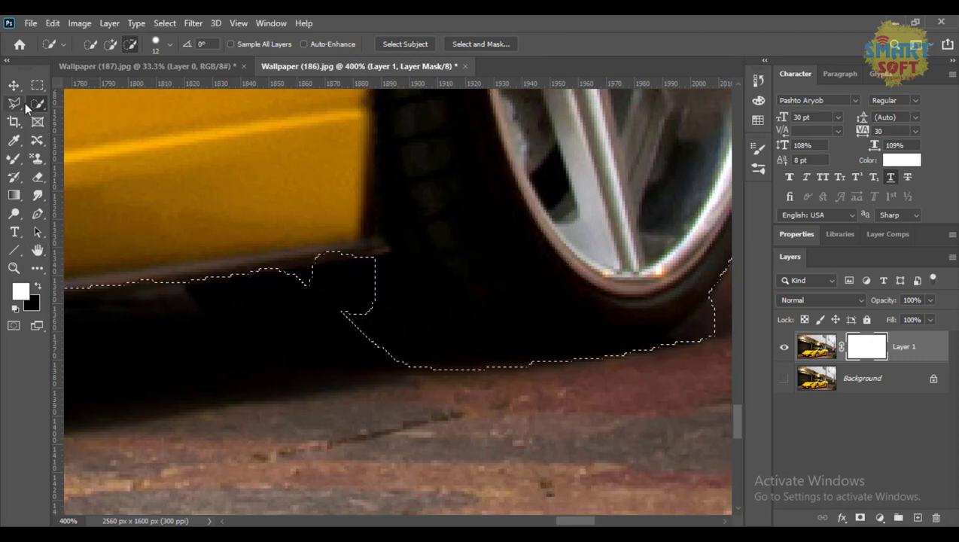
Add the front tyre's lower rear edge and the dark area around it to the selection with the 12 px Quick Selection brush.
mouse_move(245, 263)
left_mouse_down()
mouse_move(500, 306)
mouse_move(550, 279)
left_mouse_up()
left_click(614, 300)
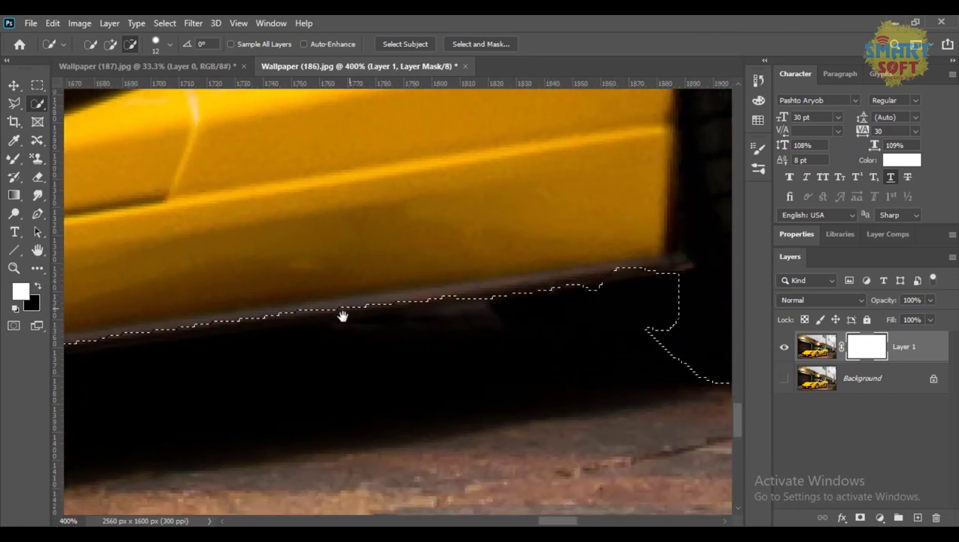
left_click_drag(460, 374, 631, 309)
left_click_drag(228, 368, 655, 304)
mouse_move(272, 385)
left_mouse_down()
mouse_move(525, 340)
mouse_move(647, 331)
left_mouse_up()
mouse_move(456, 374)
left_mouse_down()
mouse_move(520, 322)
mouse_move(647, 278)
left_mouse_up()
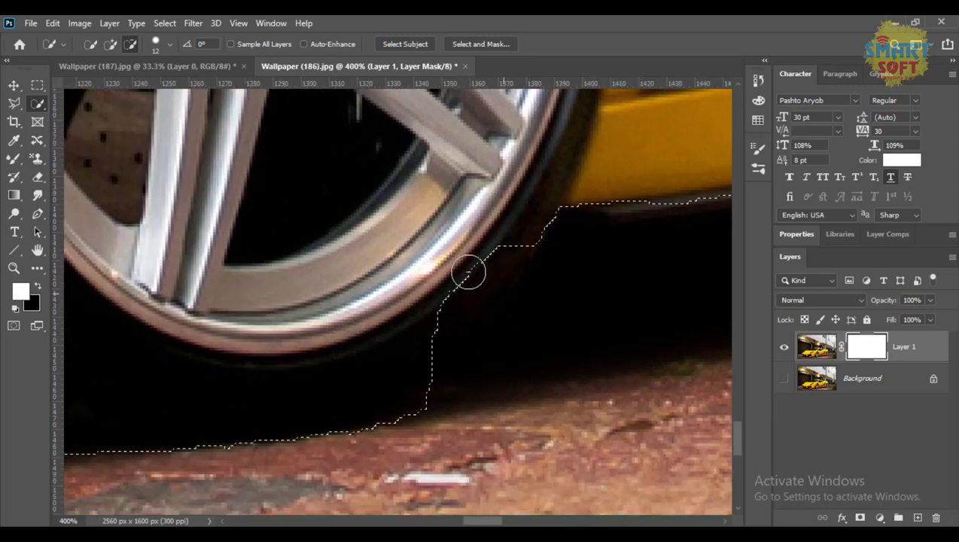
left_click(110, 44)
mouse_move(419, 261)
left_mouse_down()
mouse_move(467, 302)
mouse_move(471, 310)
mouse_move(451, 327)
mouse_move(464, 335)
mouse_move(469, 295)
left_mouse_up()
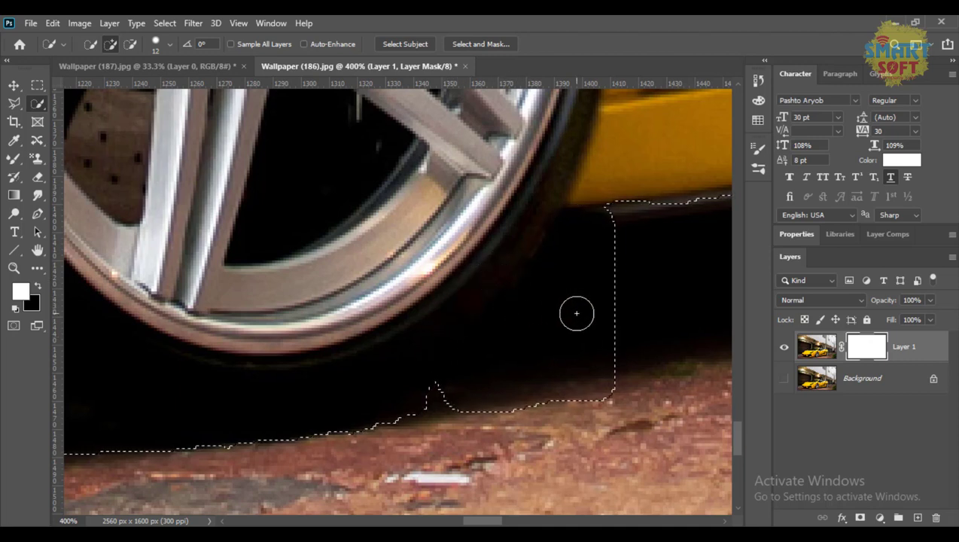
mouse_move(568, 310)
left_mouse_down()
mouse_move(541, 229)
mouse_move(475, 284)
mouse_move(416, 364)
mouse_move(452, 356)
left_mouse_up()
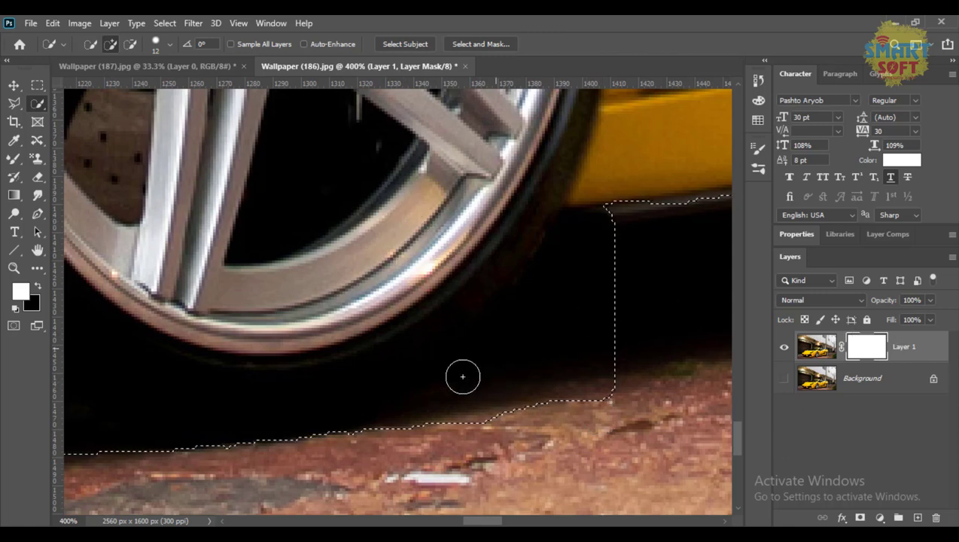
left_click_drag(471, 371, 628, 350)
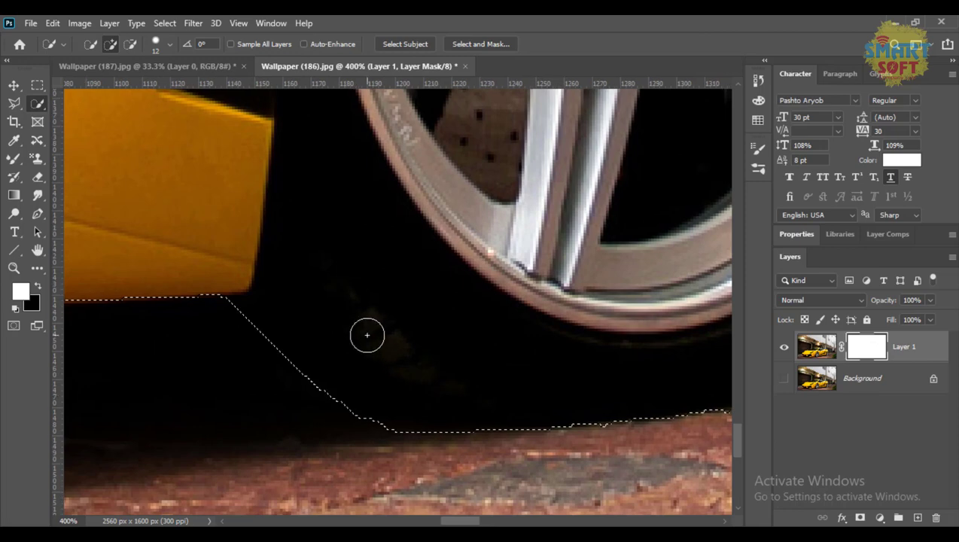
key("ctrl+0")
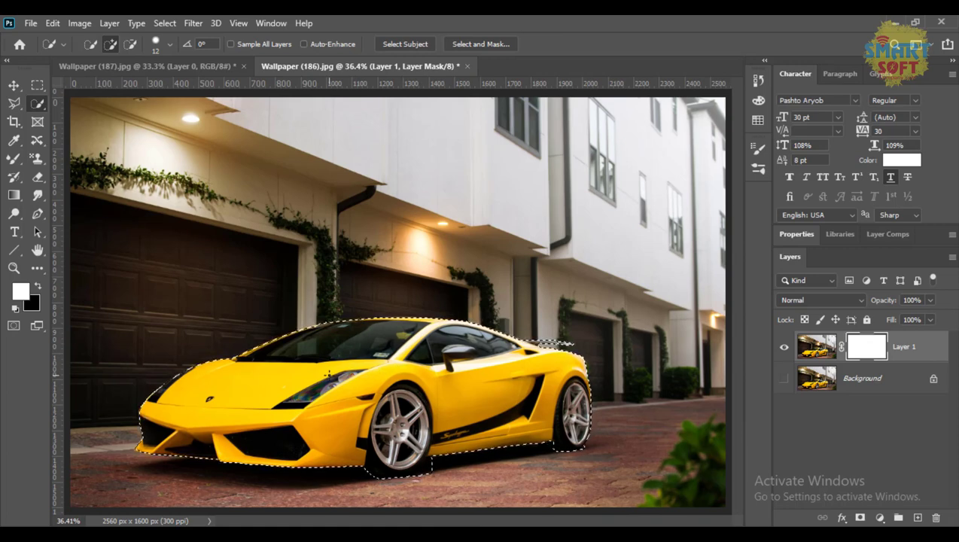
Delete Layer 1's blank layer mask and add a new mask from the car selection.
right_click(852, 346)
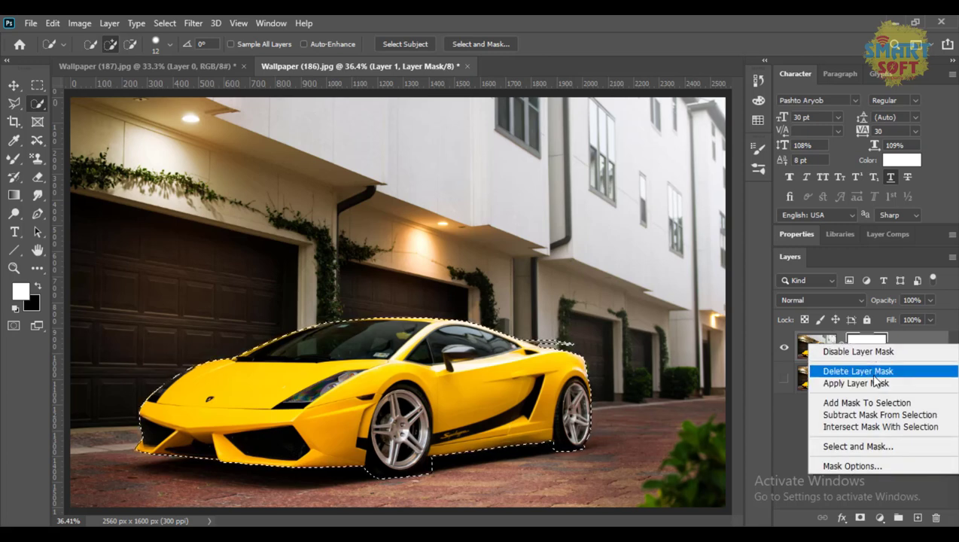
left_click(869, 372)
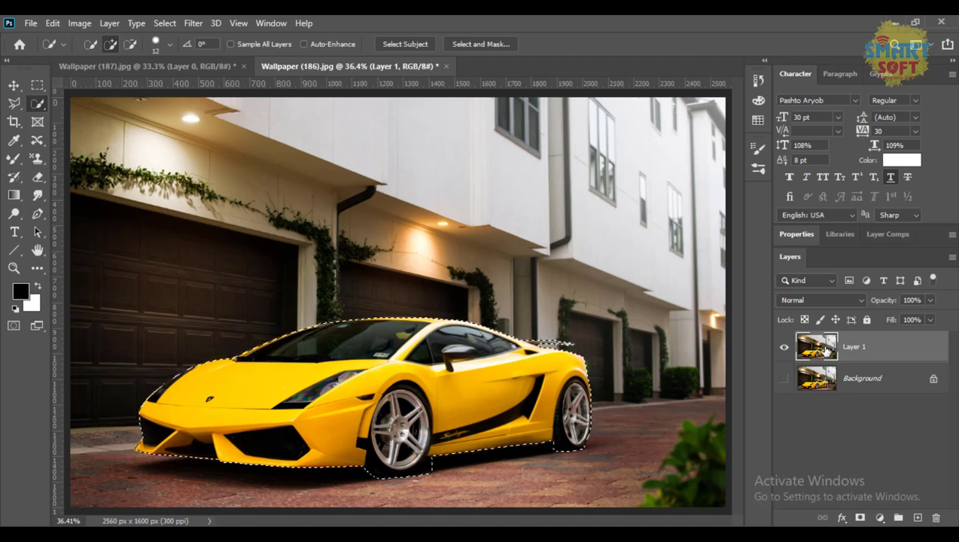
left_click(860, 517)
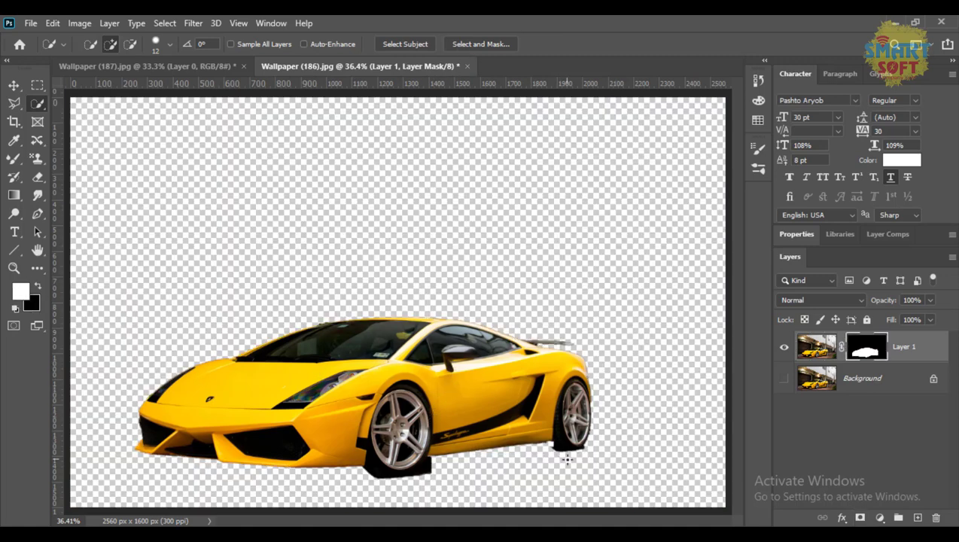
Paint black on the layer mask with a 34 px brush to hide the shadow remnants between the side sill and the rear tyre.
key("ctrl+plus")
key("ctrl+plus")
key("ctrl+plus")
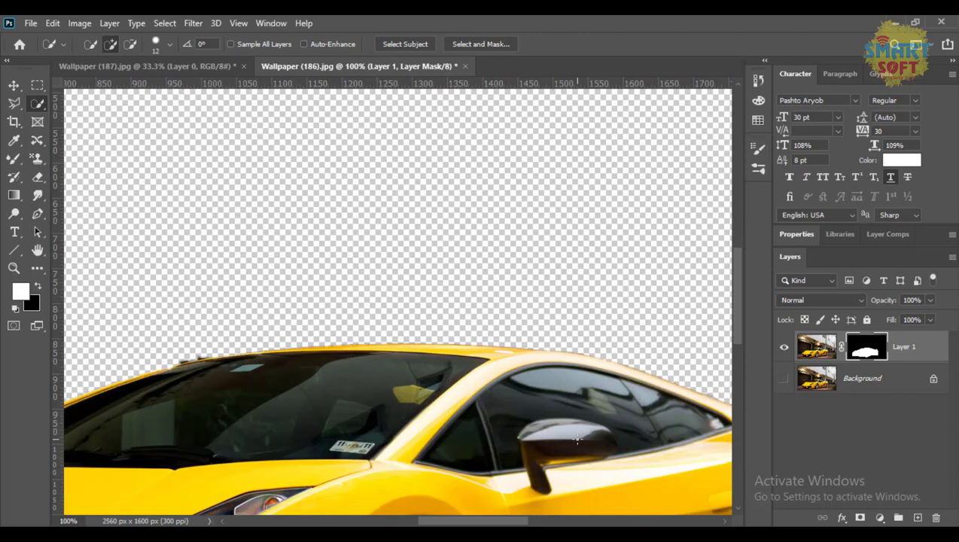
mouse_move(578, 437)
left_mouse_down()
mouse_move(400, 309)
mouse_move(103, 238)
left_mouse_up()
key("ctrl+plus")
key("ctrl+plus")
key("ctrl+plus")
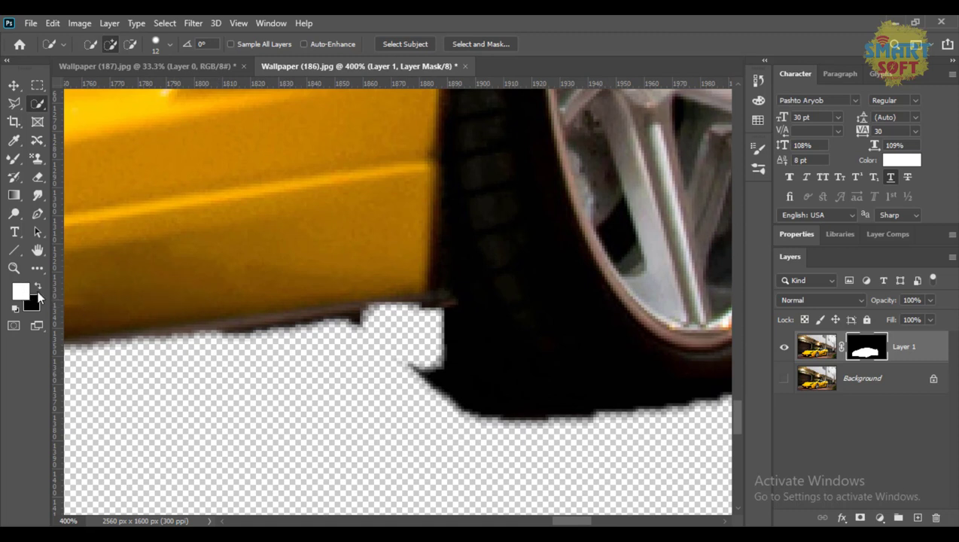
left_click(40, 291)
key("b")
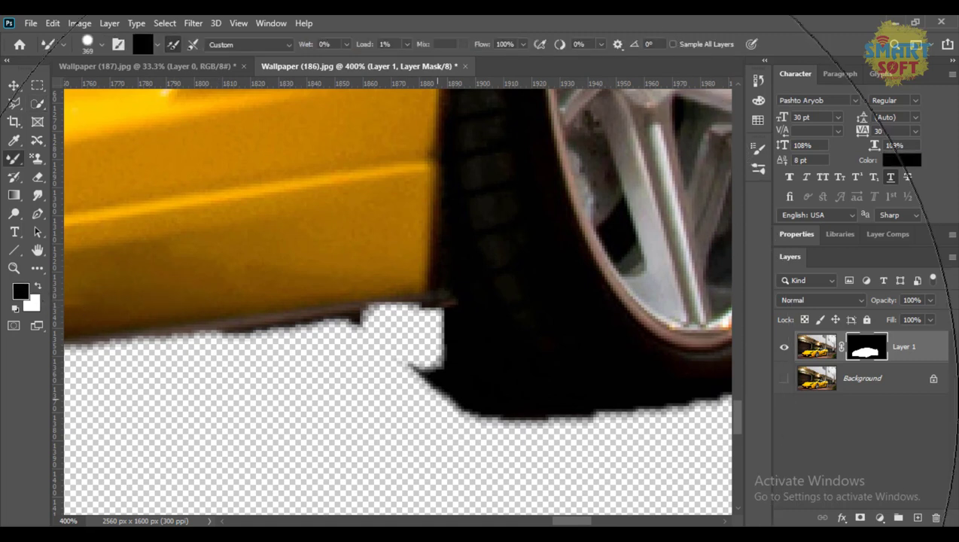
mouse_move(480, 377)
left_mouse_down()
mouse_move(304, 358)
mouse_move(55, 361)
left_mouse_up()
left_click_drag(401, 363, 324, 356)
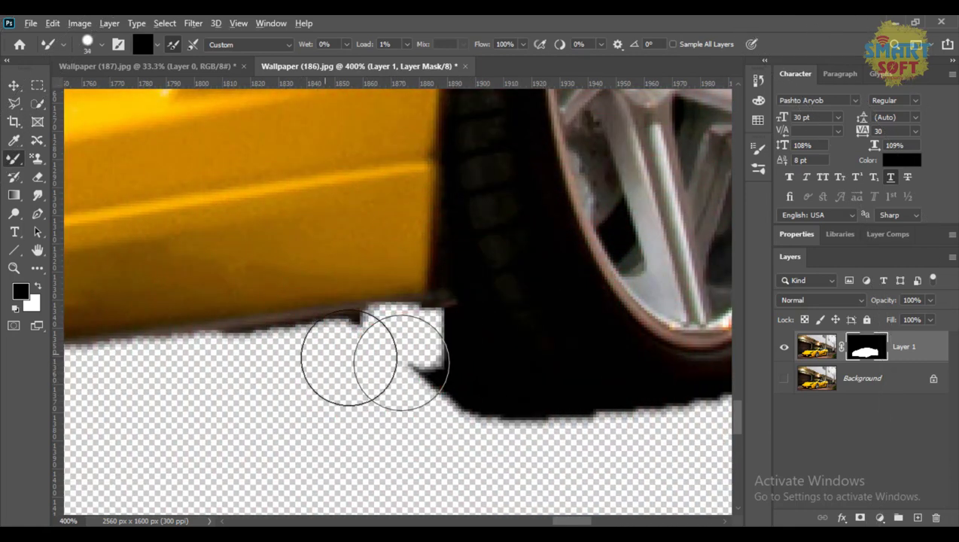
mouse_move(403, 371)
left_mouse_down()
mouse_move(509, 440)
mouse_move(576, 456)
mouse_move(483, 429)
mouse_move(428, 370)
mouse_move(402, 357)
mouse_move(227, 374)
mouse_move(356, 374)
mouse_move(414, 366)
mouse_move(425, 355)
mouse_move(465, 400)
mouse_move(539, 452)
mouse_move(672, 473)
mouse_move(662, 454)
mouse_move(483, 413)
mouse_move(406, 373)
mouse_move(412, 358)
mouse_move(504, 398)
left_mouse_up()
Paint black on the mask along the bottom of the rear tyre to round off its contour.
left_click_drag(505, 403, 328, 442)
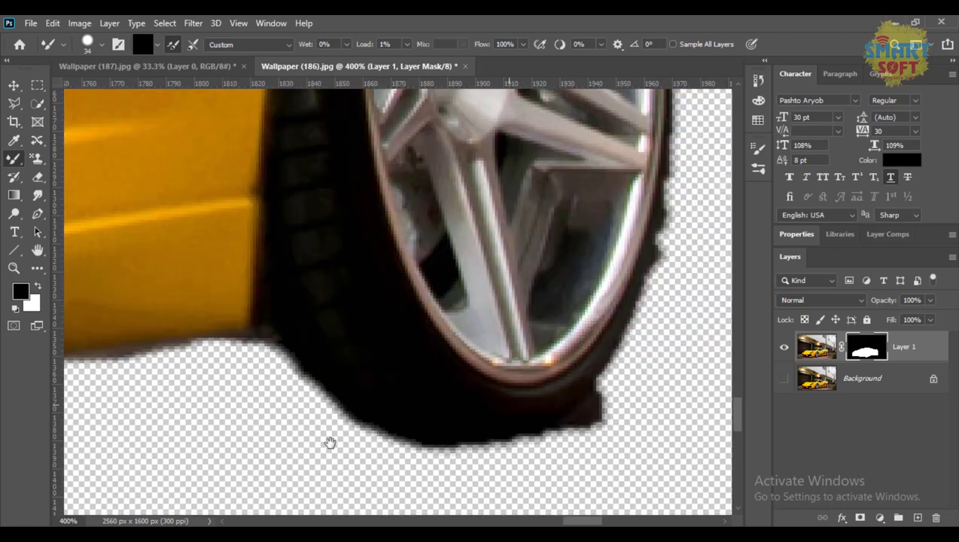
mouse_move(609, 445)
left_mouse_down()
mouse_move(567, 477)
mouse_move(467, 490)
mouse_move(365, 463)
mouse_move(243, 404)
mouse_move(269, 379)
mouse_move(290, 404)
mouse_move(280, 379)
mouse_move(298, 431)
mouse_move(329, 445)
mouse_move(287, 424)
left_mouse_up()
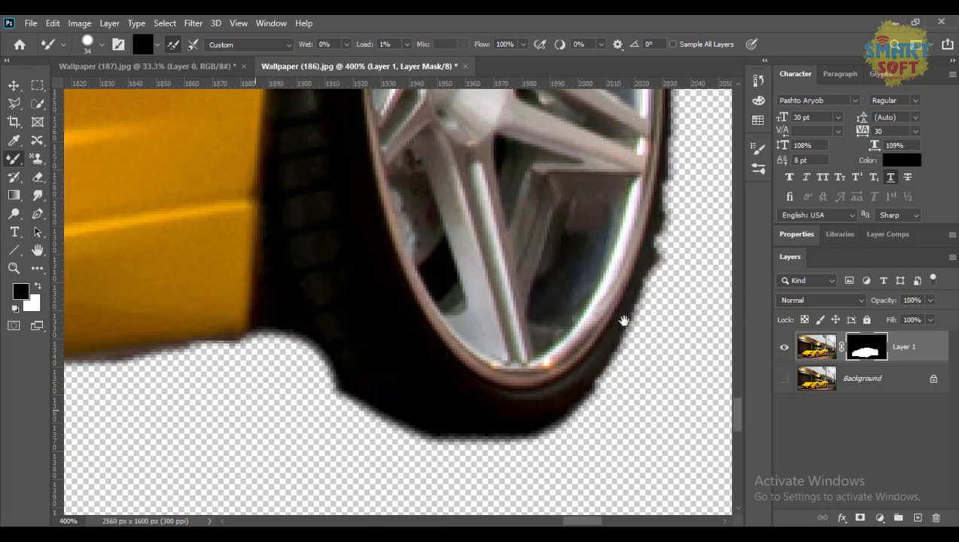
left_click_drag(641, 310, 390, 376)
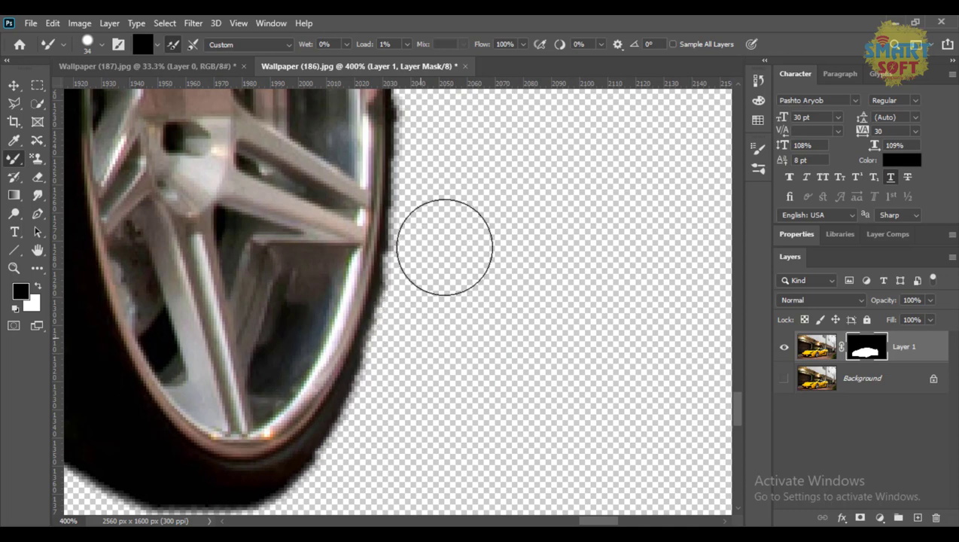
Paint white on the mask with a 10 px brush to restore the rear tyre's clipped outer edge.
scroll(496, 388, "up", 2)
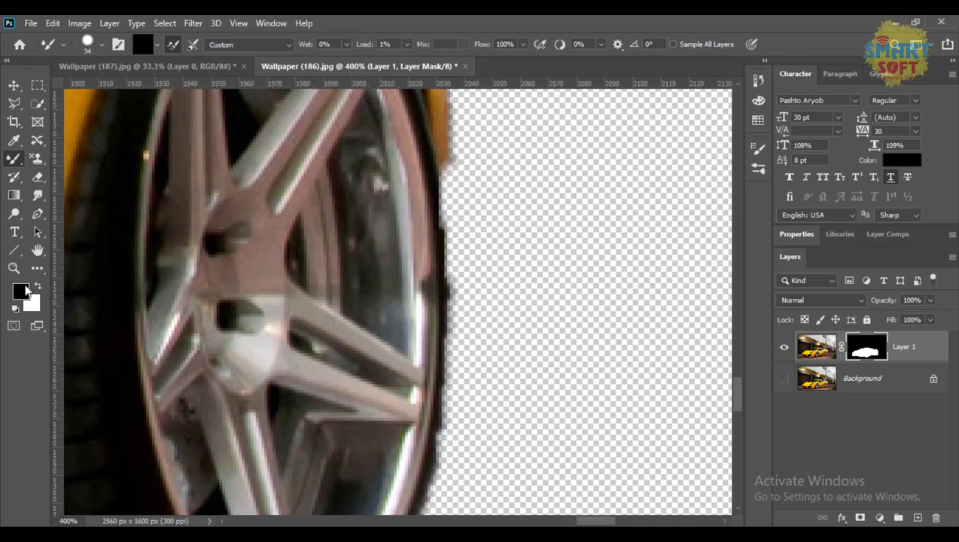
left_click(37, 287)
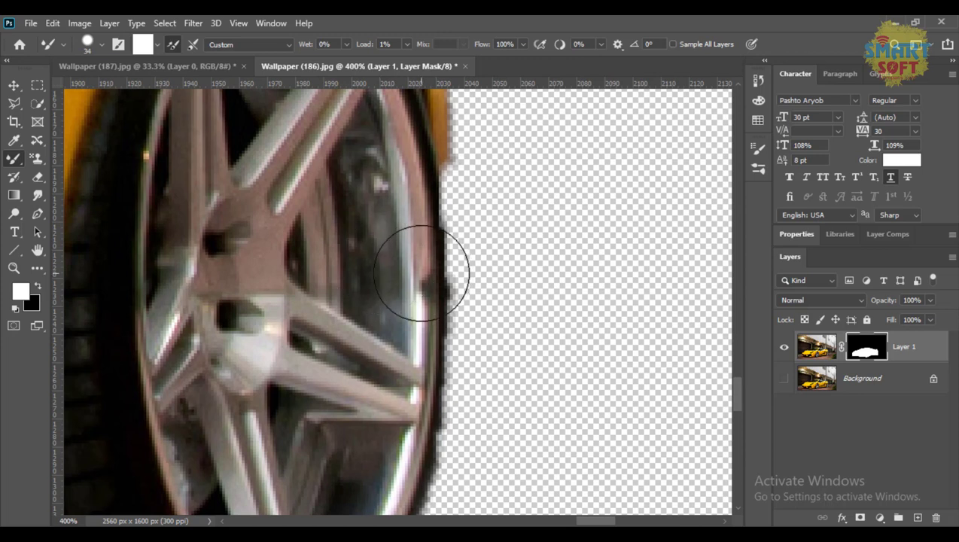
right_click(439, 258, "alt")
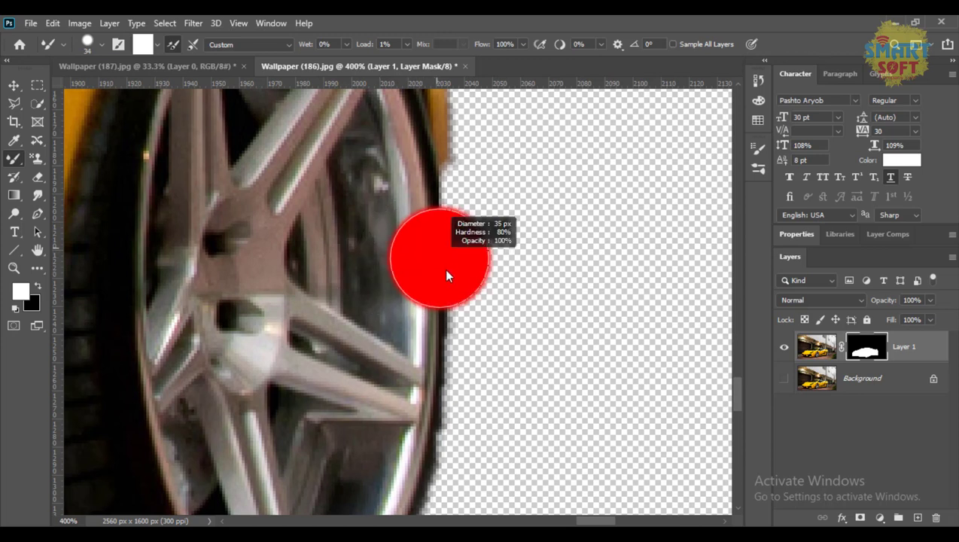
mouse_move(441, 283)
left_mouse_down()
mouse_move(439, 321)
mouse_move(438, 253)
mouse_move(386, 270)
mouse_move(433, 216)
mouse_move(437, 342)
mouse_move(426, 412)
left_mouse_up()
left_click_drag(481, 266, 481, 113)
mouse_move(431, 257)
left_mouse_down()
mouse_move(432, 329)
mouse_move(412, 399)
mouse_move(380, 444)
mouse_move(419, 399)
mouse_move(399, 410)
mouse_move(326, 503)
left_mouse_up()
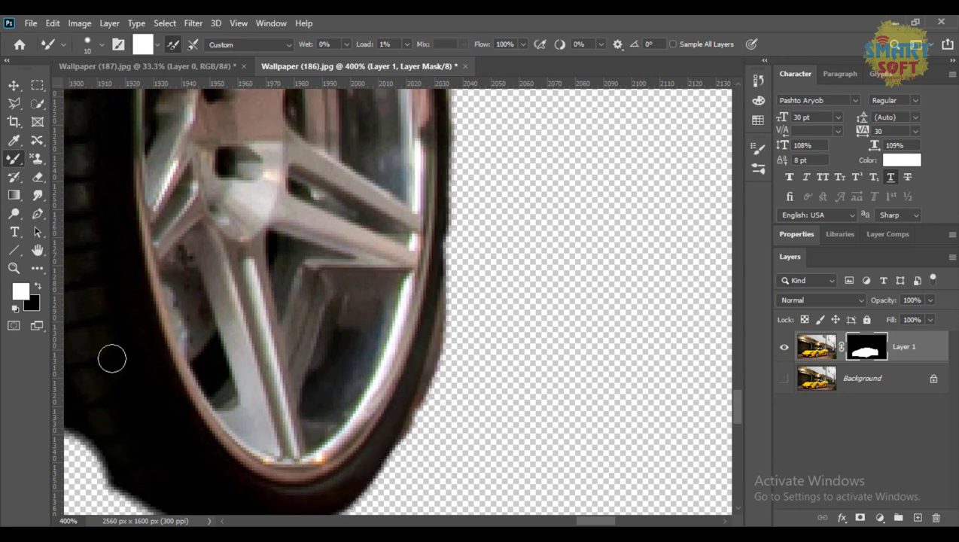
mouse_move(428, 423)
left_mouse_down()
mouse_move(461, 341)
mouse_move(465, 324)
mouse_move(452, 338)
mouse_move(444, 402)
mouse_move(456, 314)
mouse_move(436, 365)
mouse_move(449, 399)
mouse_move(425, 385)
mouse_move(423, 394)
mouse_move(430, 410)
mouse_move(476, 257)
mouse_move(475, 466)
left_mouse_up()
left_click_drag(415, 162, 441, 424)
left_click_drag(368, 228, 382, 371)
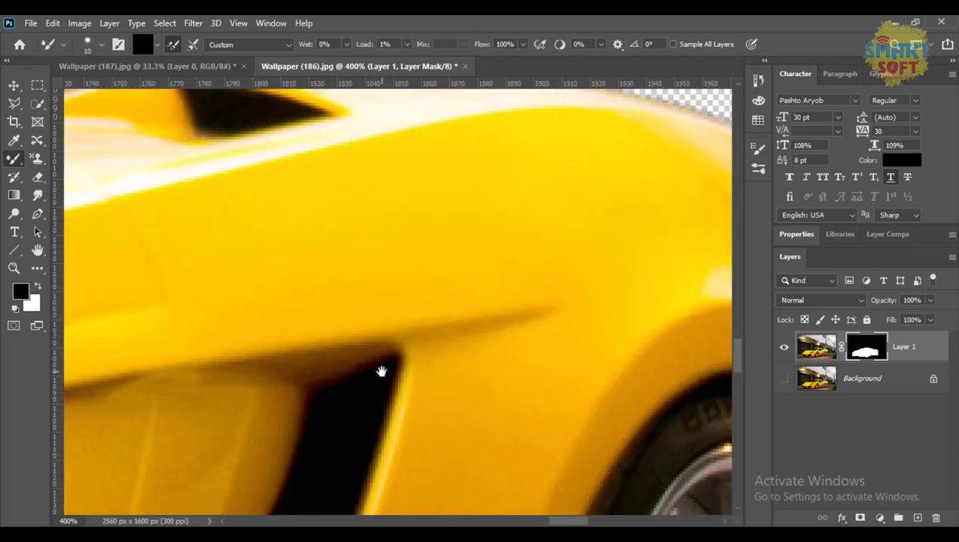
Paint black on the mask with a 28 px brush to hide the shadow around the bottom of the front tyre.
key("ctrl+0")
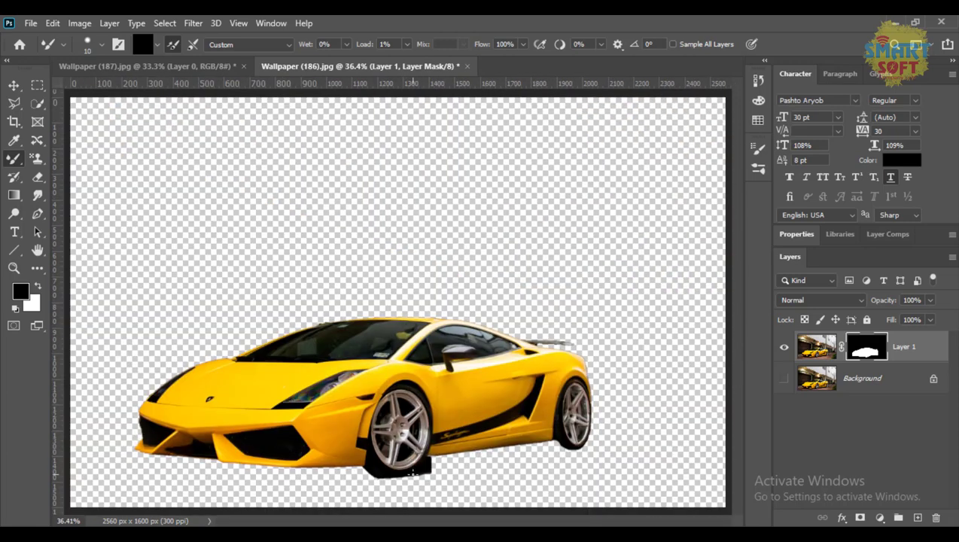
key("ctrl+plus")
key("ctrl+plus")
key("ctrl+plus")
key("ctrl+plus")
left_click_drag(411, 462, 436, 252)
mouse_move(478, 457)
left_mouse_down()
mouse_move(453, 246)
mouse_move(431, 203)
mouse_move(338, 281)
left_mouse_up()
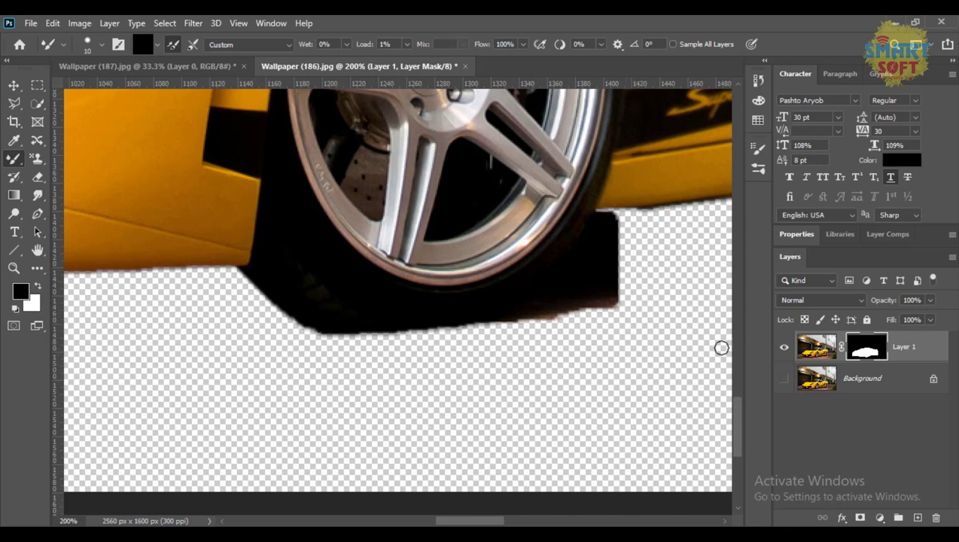
right_click(623, 285, "alt")
mouse_move(631, 281)
left_mouse_down()
mouse_move(619, 230)
mouse_move(607, 240)
mouse_move(605, 229)
mouse_move(598, 259)
mouse_move(584, 267)
mouse_move(596, 250)
mouse_move(605, 284)
mouse_move(575, 316)
mouse_move(577, 295)
mouse_move(560, 286)
mouse_move(503, 324)
mouse_move(411, 330)
mouse_move(386, 322)
mouse_move(399, 313)
mouse_move(339, 307)
mouse_move(303, 284)
mouse_move(290, 246)
mouse_move(307, 295)
mouse_move(353, 336)
mouse_move(262, 280)
mouse_move(368, 334)
mouse_move(336, 315)
mouse_move(408, 339)
mouse_move(432, 334)
mouse_move(351, 338)
mouse_move(281, 304)
mouse_move(265, 279)
mouse_move(401, 322)
mouse_move(351, 312)
mouse_move(295, 276)
left_mouse_up()
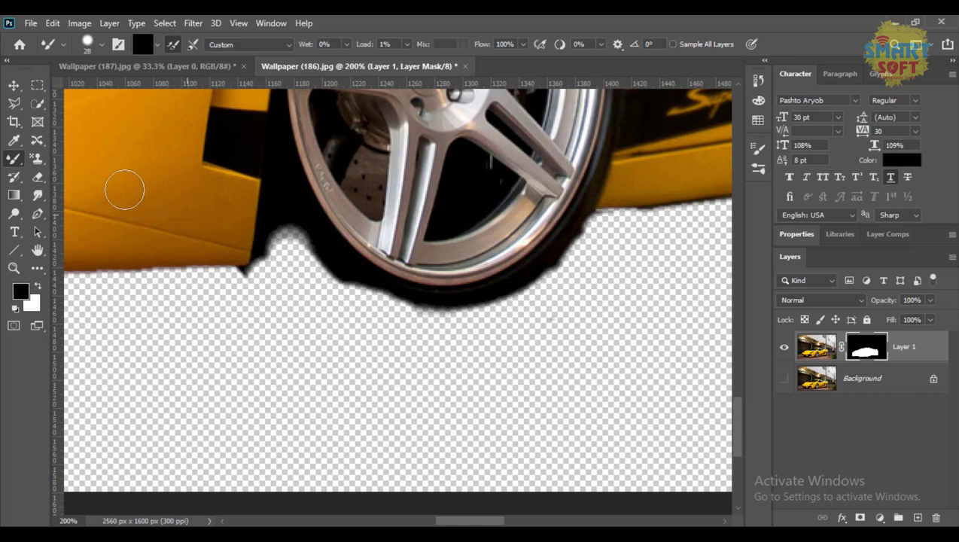
Restore the front tyre's lower edge with a white stroke on the mask and return the foreground colour to black.
left_click(39, 285)
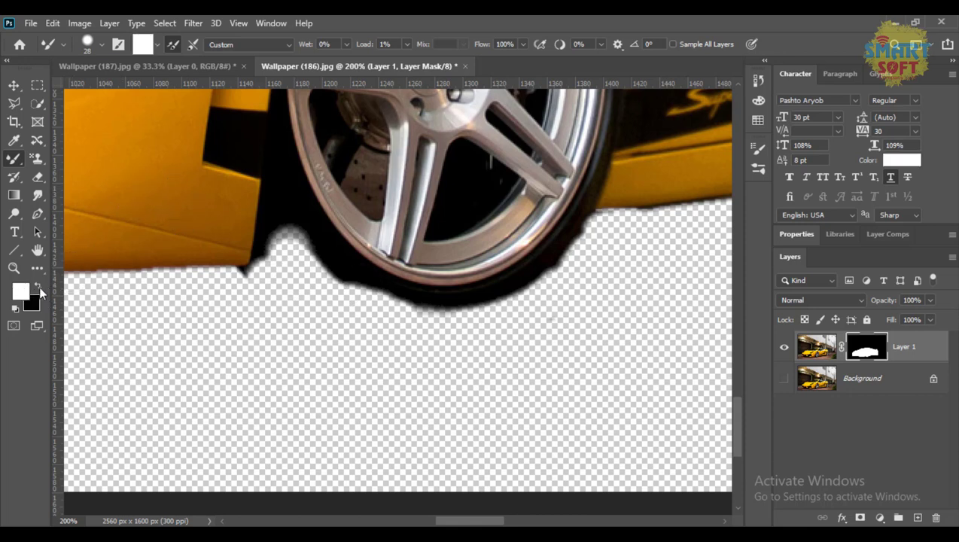
mouse_move(362, 277)
left_mouse_down()
mouse_move(443, 287)
mouse_move(274, 260)
left_mouse_up()
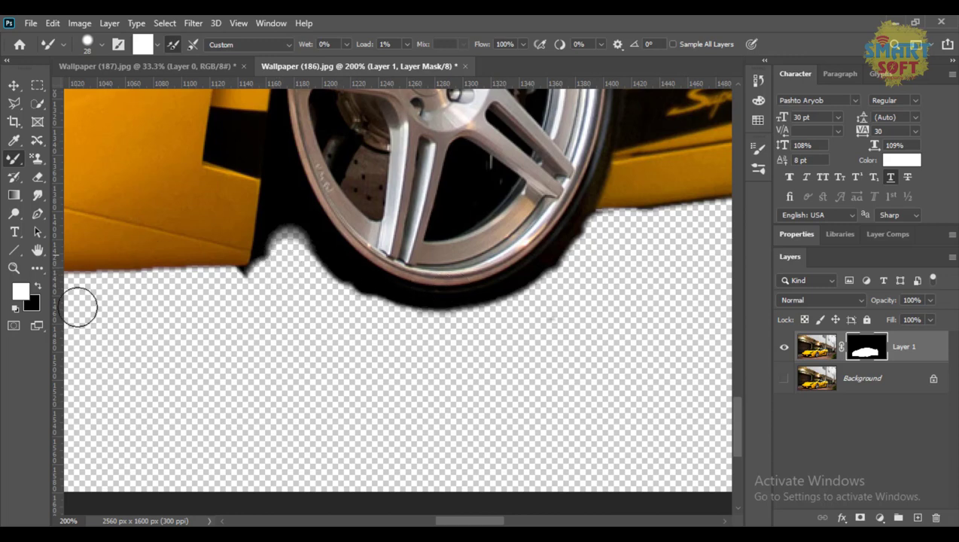
left_click(39, 285)
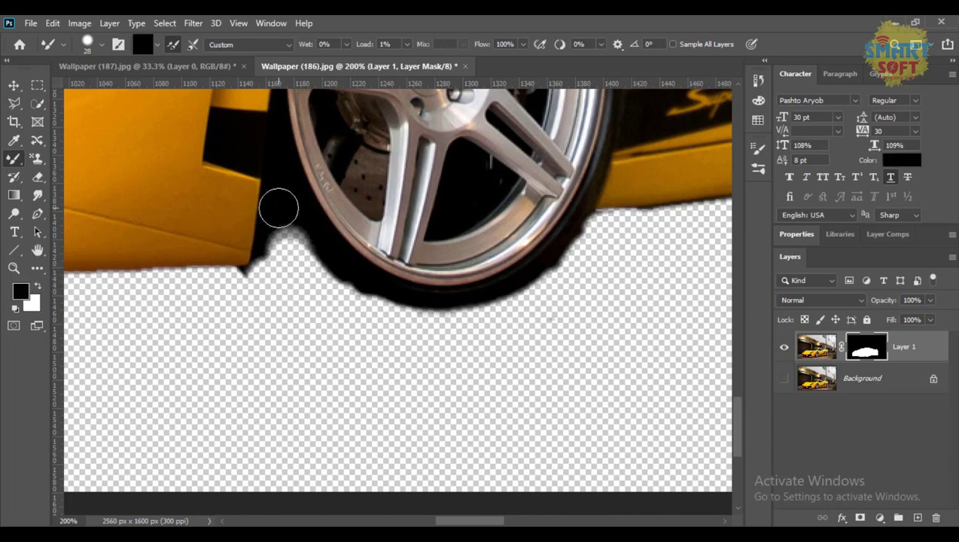
Mask out the dark gap and opening between the front bumper's rear corner and the front tyre, reducing the black brush to 13 px.
key("ctrl+plus")
left_click_drag(289, 235, 631, 439)
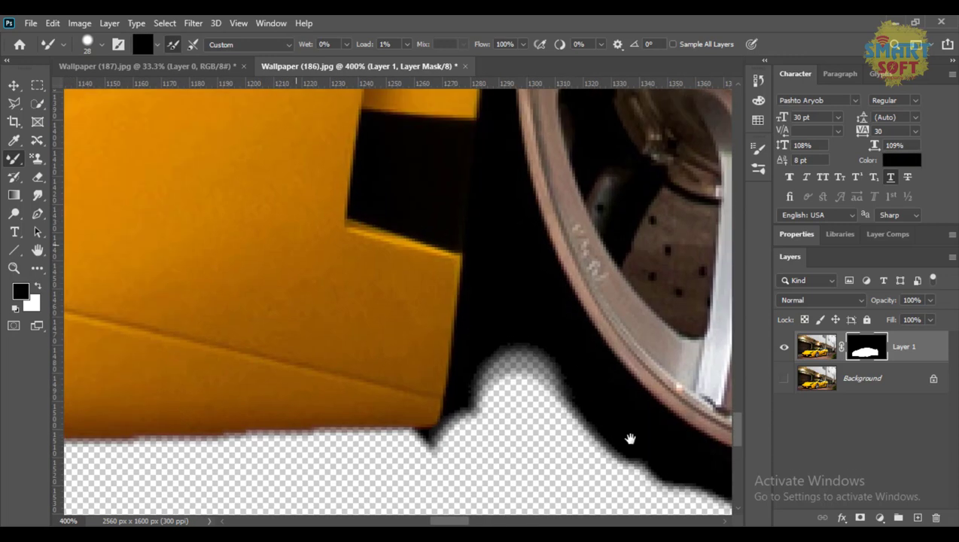
mouse_move(492, 439)
left_mouse_down()
mouse_move(481, 418)
mouse_move(496, 356)
mouse_move(469, 311)
left_mouse_up()
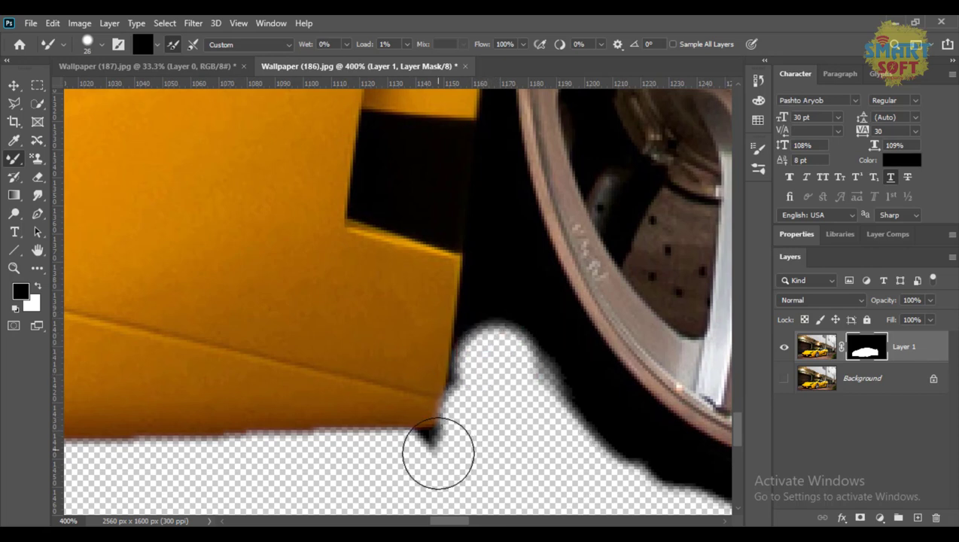
left_click_drag(434, 453, 512, 404)
mouse_move(471, 367)
left_mouse_down()
mouse_move(481, 272)
mouse_move(512, 381)
mouse_move(440, 291)
left_mouse_up()
mouse_move(480, 258)
left_mouse_down()
mouse_move(454, 236)
mouse_move(383, 220)
mouse_move(385, 124)
mouse_move(440, 120)
mouse_move(471, 162)
mouse_move(406, 143)
mouse_move(436, 183)
mouse_move(391, 195)
mouse_move(421, 214)
mouse_move(448, 197)
mouse_move(462, 223)
mouse_move(496, 324)
mouse_move(500, 358)
mouse_move(485, 379)
mouse_move(470, 375)
mouse_move(481, 362)
mouse_move(461, 209)
mouse_move(472, 270)
mouse_move(448, 235)
mouse_move(429, 162)
mouse_move(412, 176)
mouse_move(476, 263)
mouse_move(463, 406)
mouse_move(494, 311)
mouse_move(459, 197)
mouse_move(459, 259)
left_mouse_up()
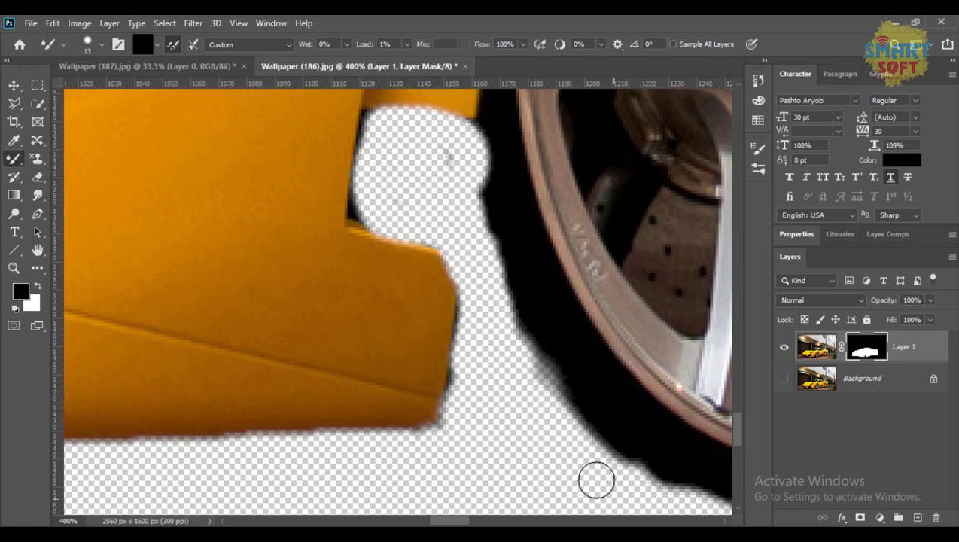
Reposition the masked car around the canvas with the Move tool, moving it up from its original place.
key("ctrl+0")
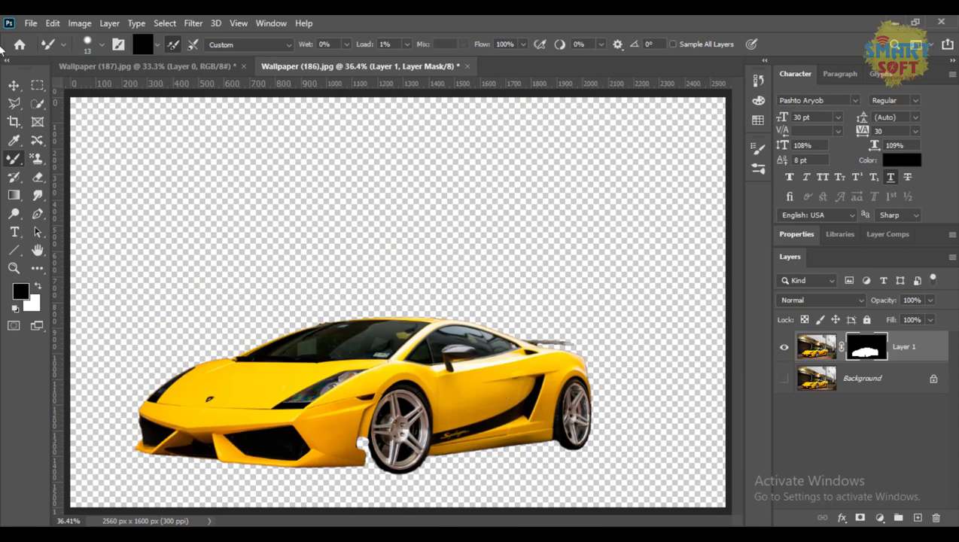
left_click(13, 85)
left_click_drag(338, 377, 389, 316)
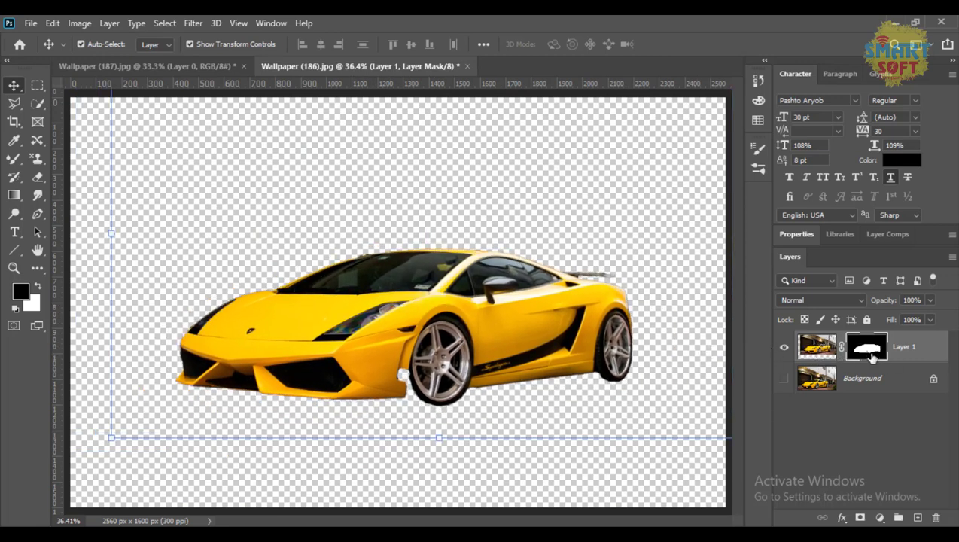
left_click_drag(486, 308, 485, 320)
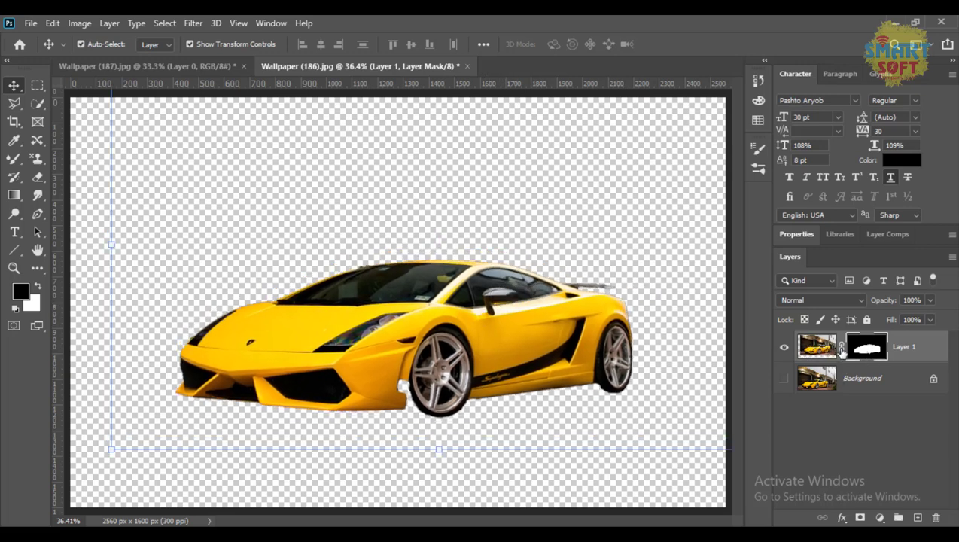
left_click_drag(464, 348, 523, 241)
left_click_drag(516, 278, 382, 268)
left_click_drag(322, 260, 350, 312)
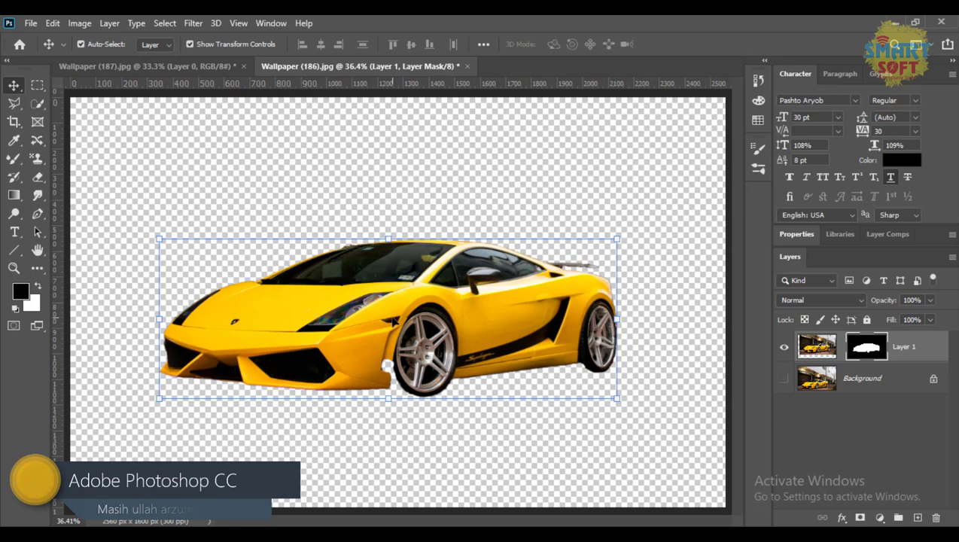
With the mask unlinked, move Layer 1's image independently behind the mask and bring the car back into alignment with it.
left_click(832, 350)
left_click(830, 351)
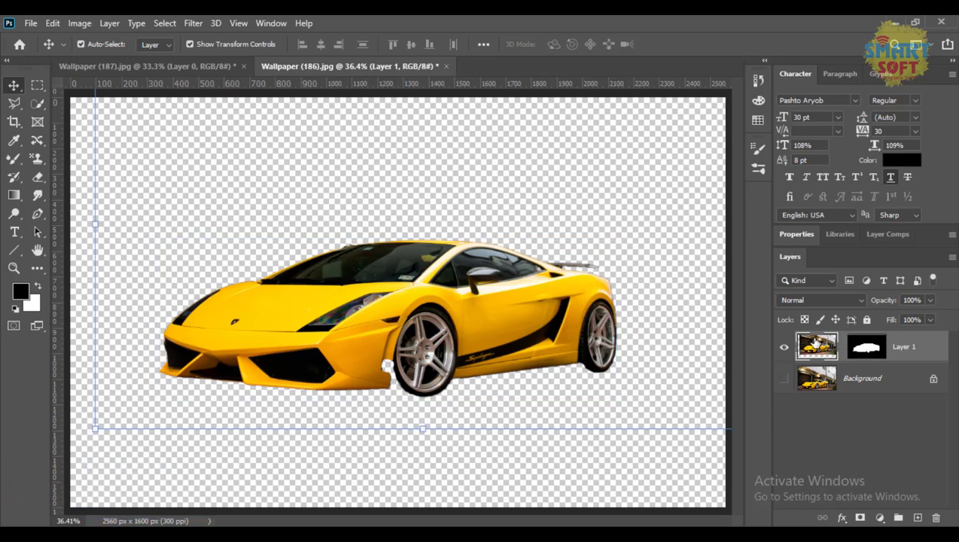
left_click_drag(448, 323, 316, 342)
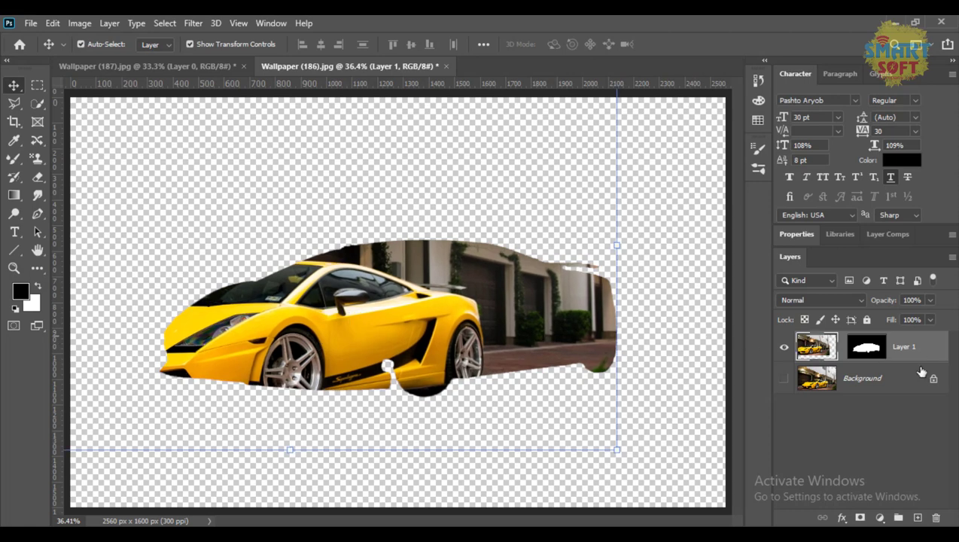
left_click_drag(309, 340, 435, 293)
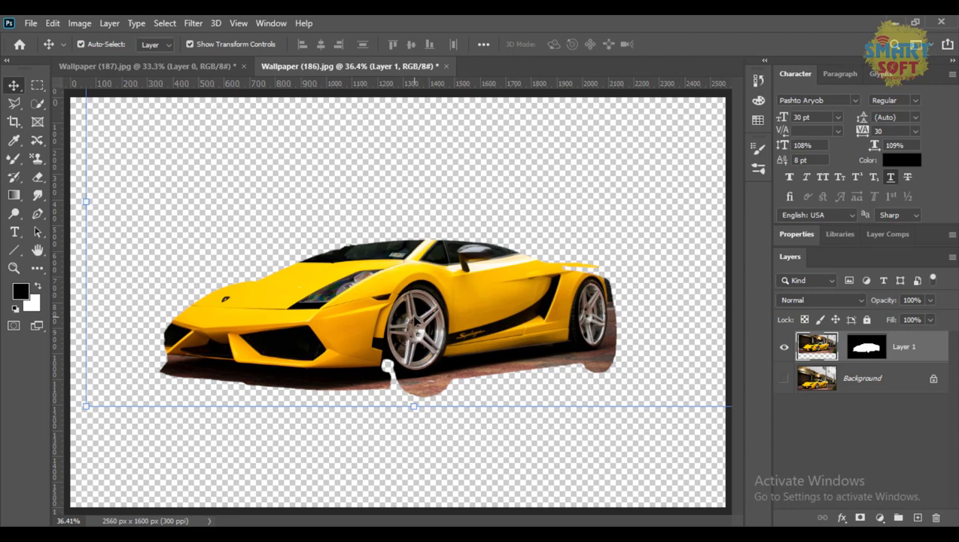
left_click_drag(415, 325, 425, 347)
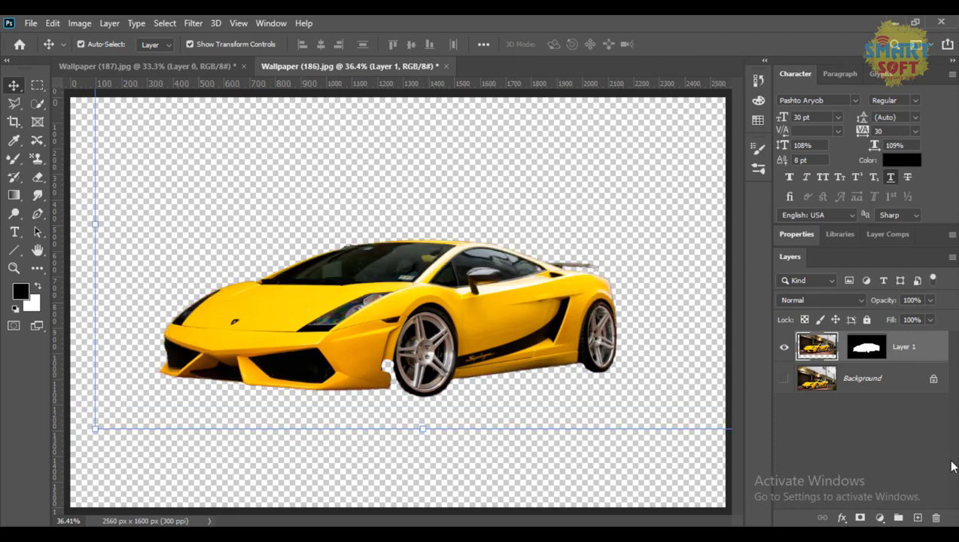
Move the unlinked mask separately from Layer 1's image and undo that move.
left_click(857, 348)
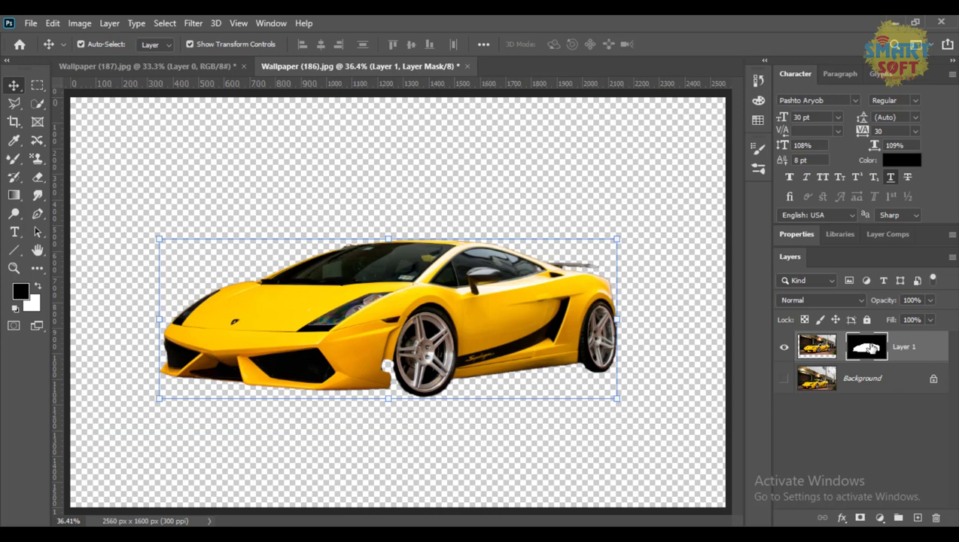
left_click_drag(507, 351, 489, 384)
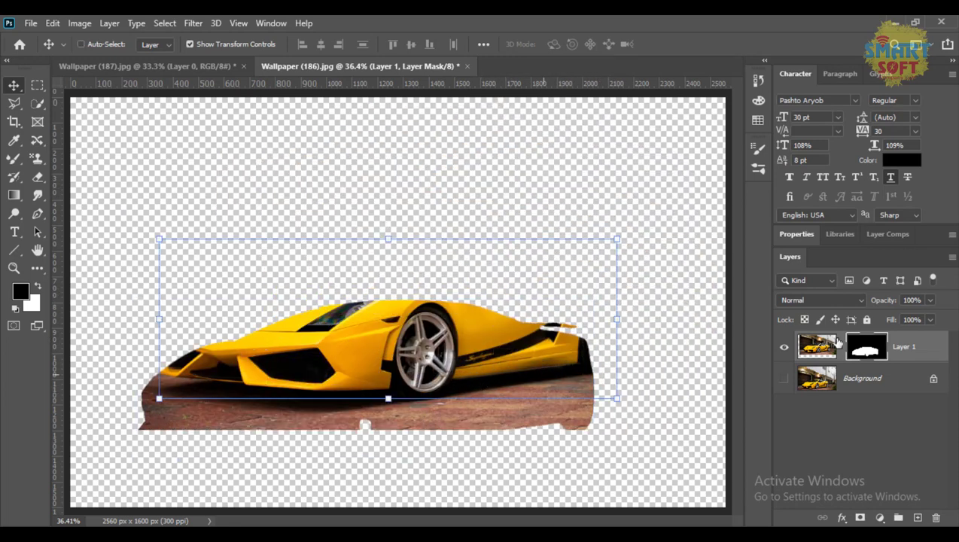
key("ctrl+z")
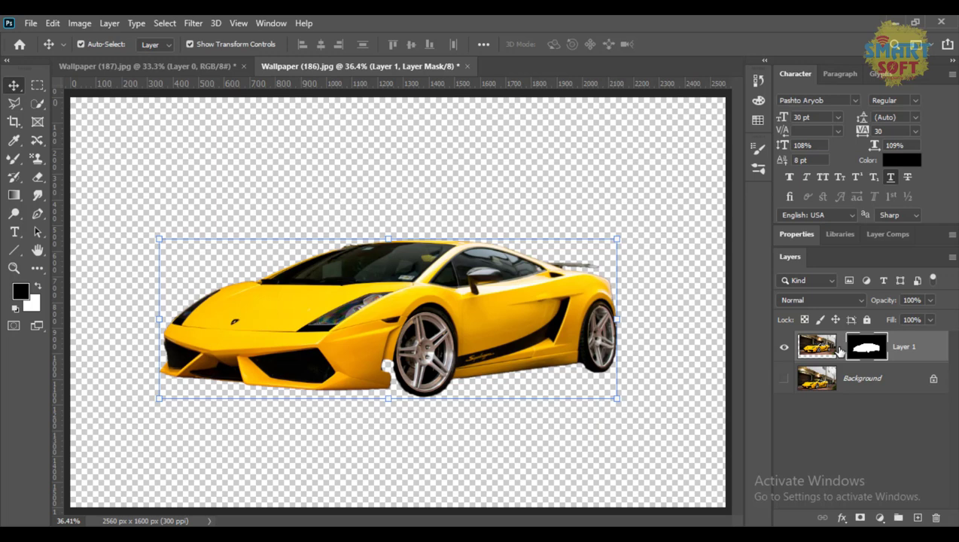
Link Layer 1's image and mask again and move the masked car lower on the canvas.
left_click(839, 352)
left_click_drag(390, 300, 386, 354)
left_click_drag(386, 418, 362, 392)
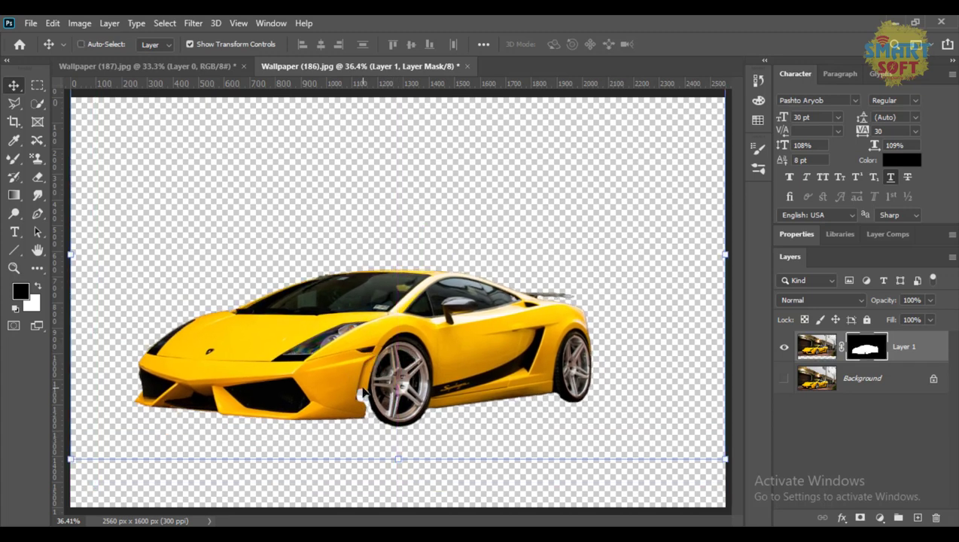
Paint white on the mask with the 13 px brush along the upper part of the opening between the front bumper and front tyre.
key("ctrl+plus")
key("ctrl+plus")
key("ctrl+plus")
key("ctrl+plus")
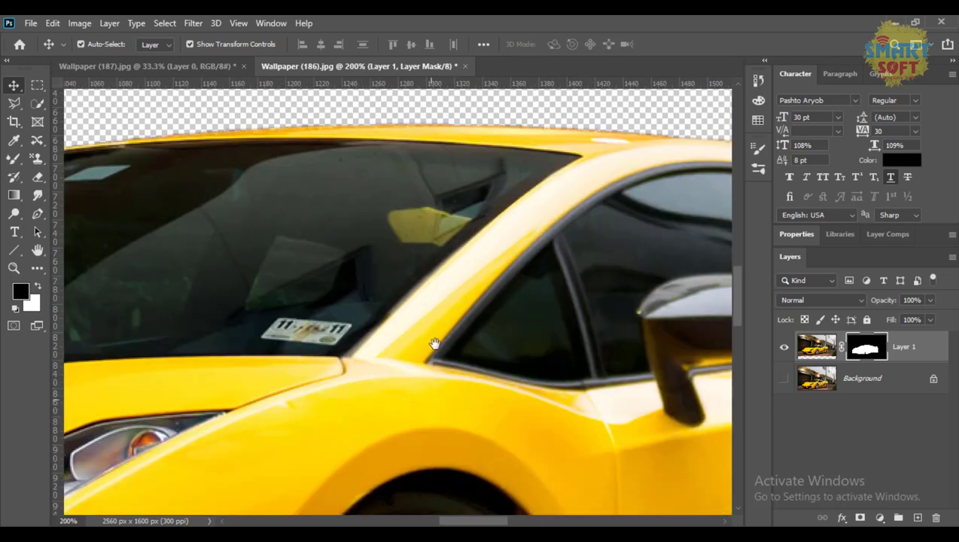
left_click_drag(428, 395, 468, 249)
left_click_drag(456, 353, 525, 193)
left_click_drag(316, 504, 339, 327)
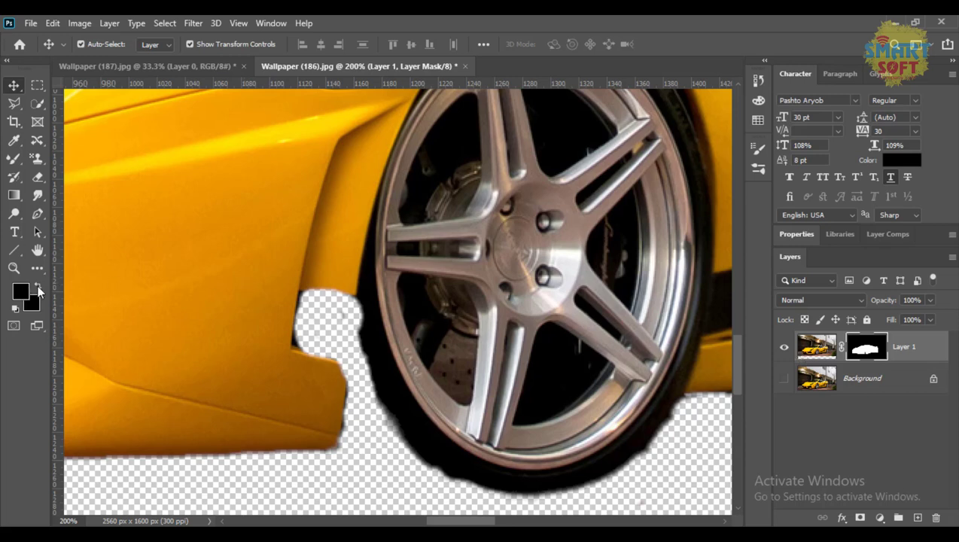
key("b")
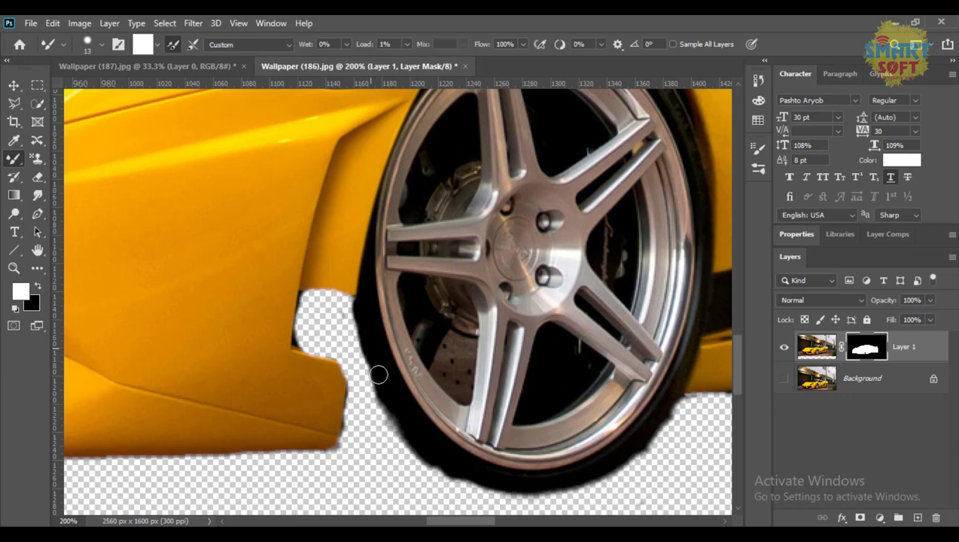
mouse_move(328, 285)
left_mouse_down()
mouse_move(306, 312)
mouse_move(315, 320)
mouse_move(342, 288)
left_mouse_up()
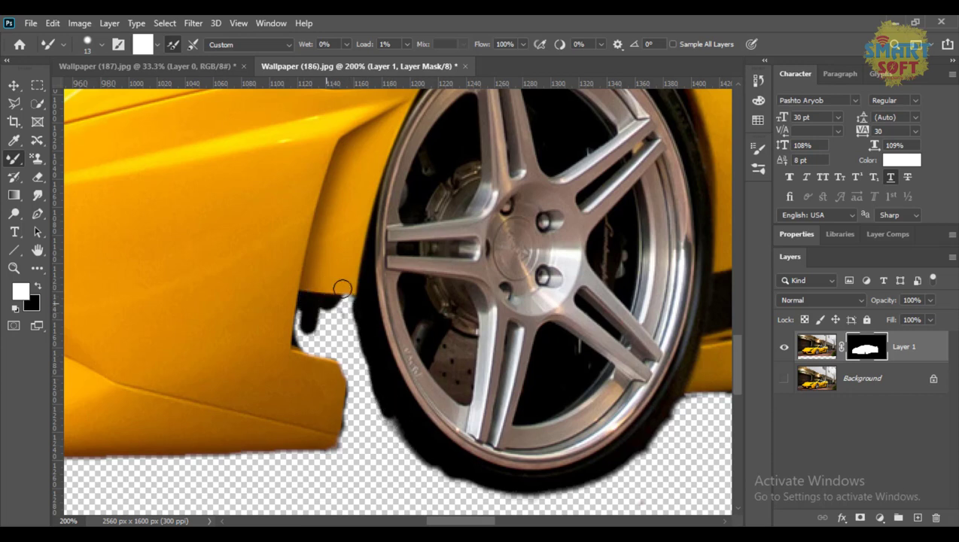
Enlarge the brush to 50 px, restore the rest of the dark gap beside the front tyre and smooth the tyre's lower edge.
right_click(328, 324)
key("Return")
left_click_drag(327, 307, 360, 403)
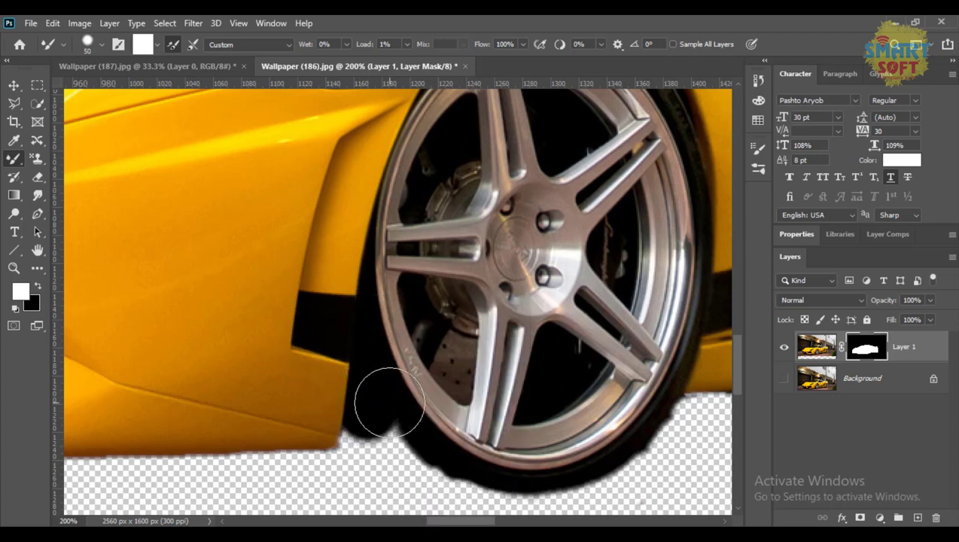
mouse_move(388, 393)
left_mouse_down()
mouse_move(403, 381)
mouse_move(336, 317)
mouse_move(313, 332)
mouse_move(355, 335)
mouse_move(427, 388)
mouse_move(413, 398)
mouse_move(439, 441)
mouse_move(501, 452)
mouse_move(487, 457)
mouse_move(513, 465)
mouse_move(562, 466)
mouse_move(570, 452)
mouse_move(617, 443)
mouse_move(652, 391)
mouse_move(648, 400)
left_mouse_up()
mouse_move(482, 447)
left_mouse_down()
mouse_move(482, 457)
mouse_move(473, 452)
left_mouse_up()
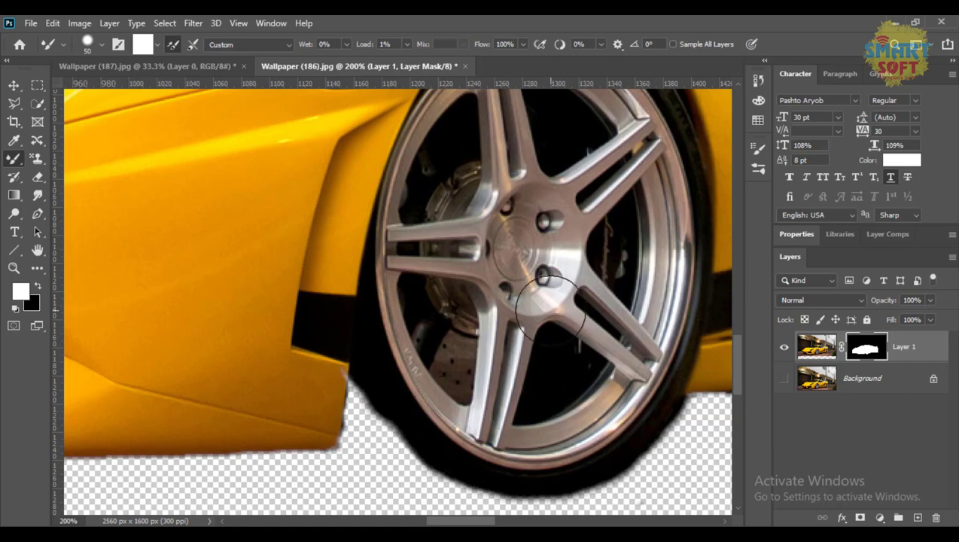
Disable and re-enable Layer 1's mask to compare the full image, and move the masked car slightly up the canvas.
key("ctrl+0")
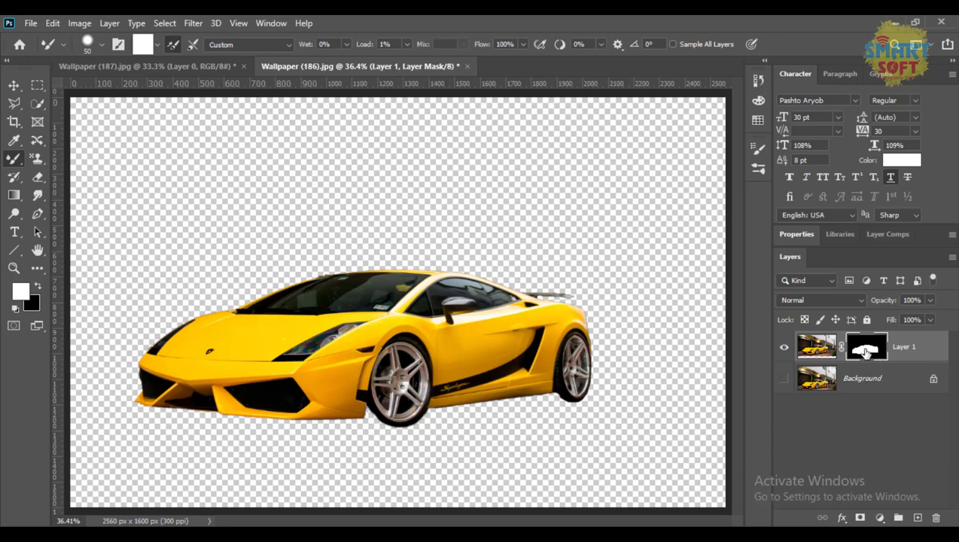
left_click(865, 352, "shift")
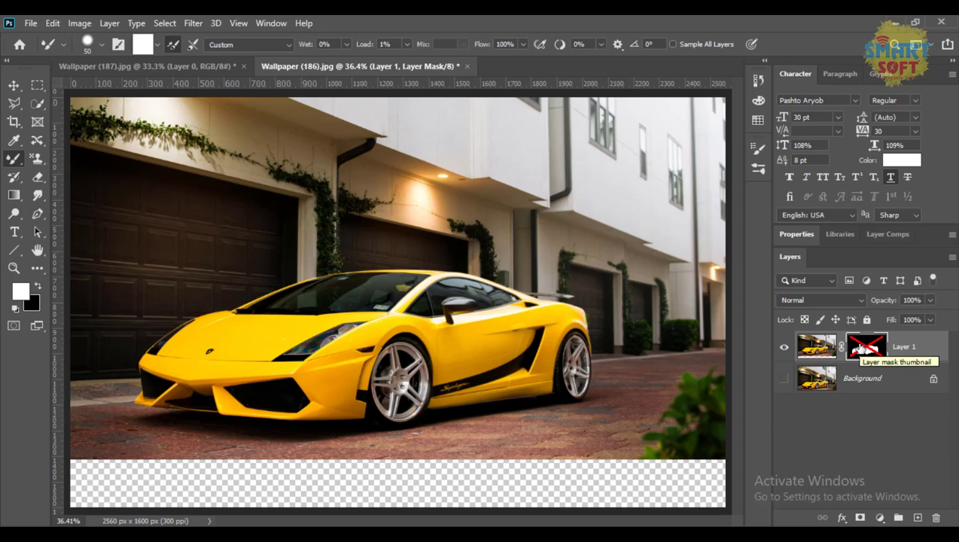
left_click(860, 347, "shift")
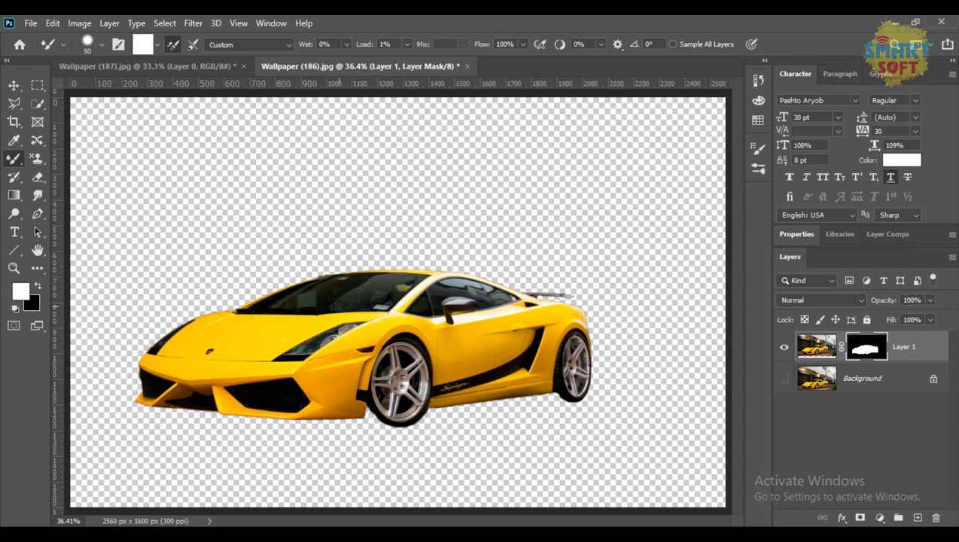
left_click(13, 85)
left_click_drag(319, 332, 337, 295)
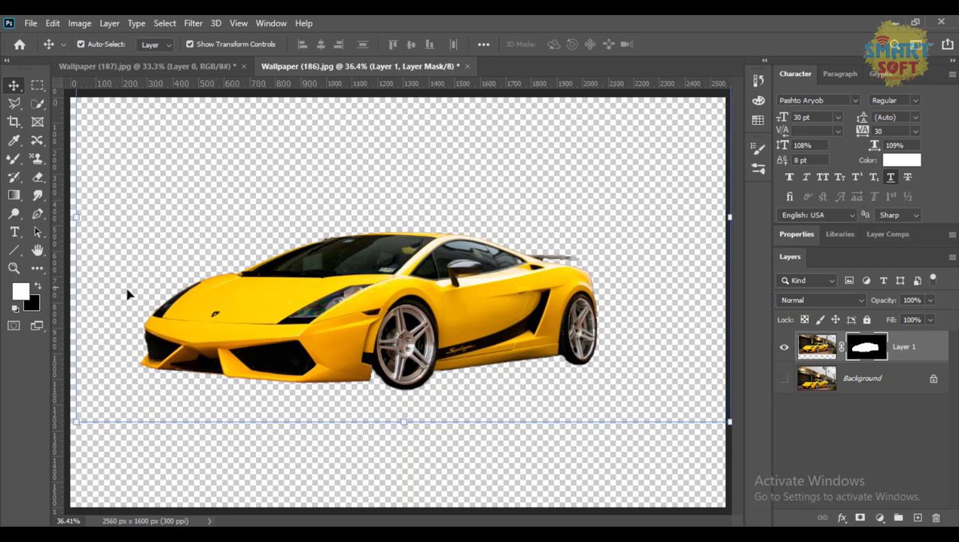
left_click(20, 293)
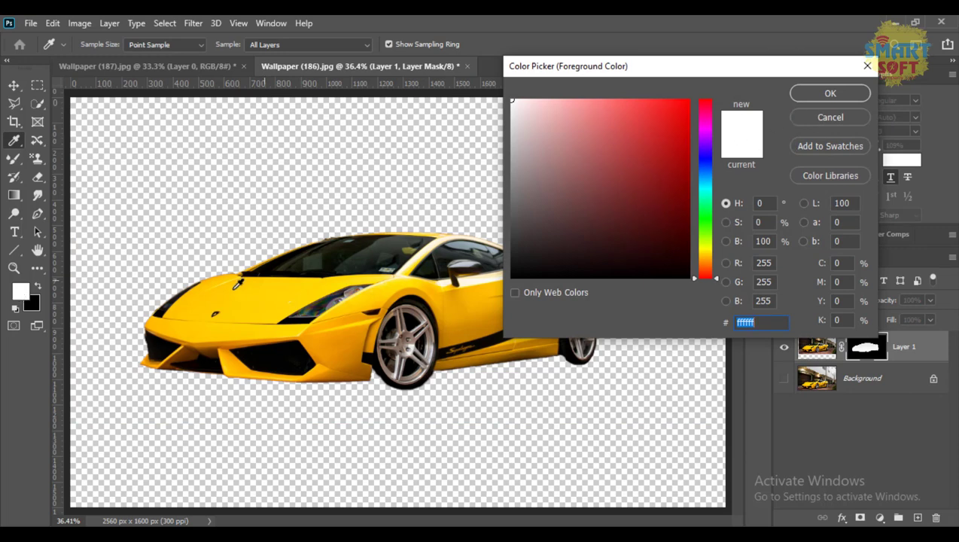
left_click_drag(629, 246, 720, 154)
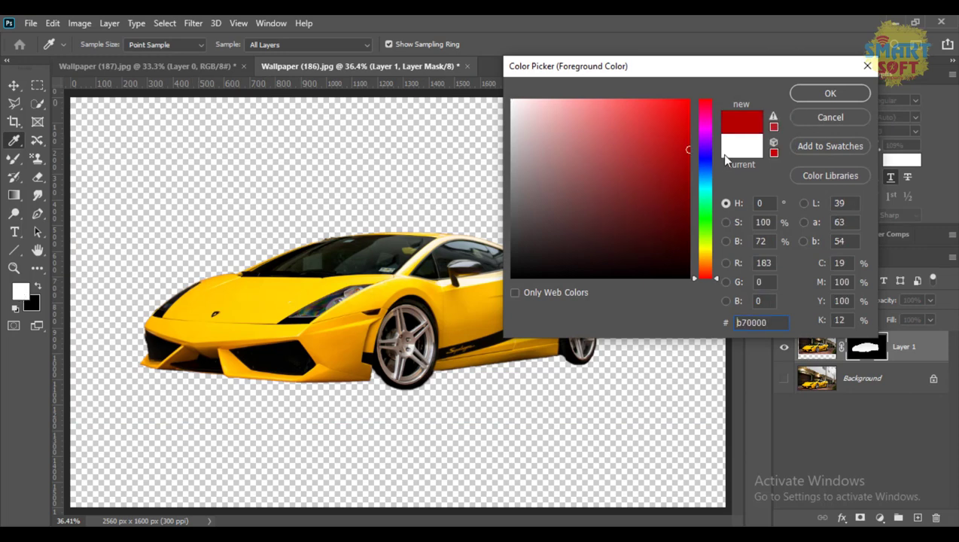
left_click(830, 112)
key("v")
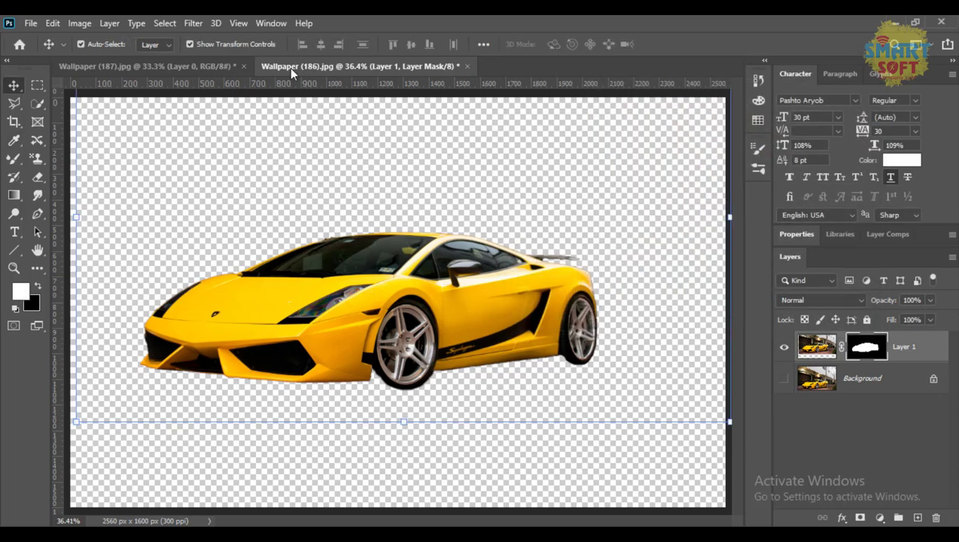
In Wallpaper (187).jpg, mask Layer 0 with an Object Selection of the orange car and move the masked car slightly down.
left_click(213, 66)
key("x")
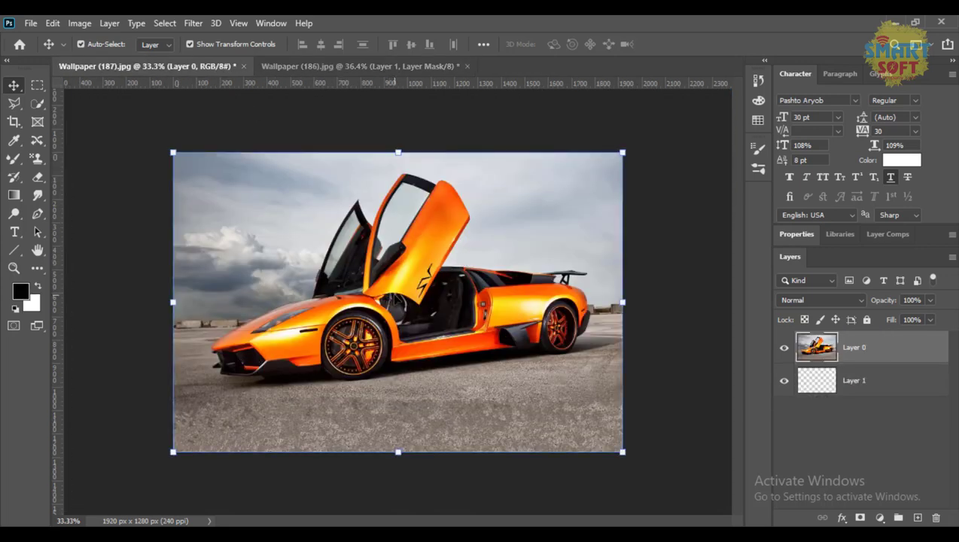
left_click(37, 103)
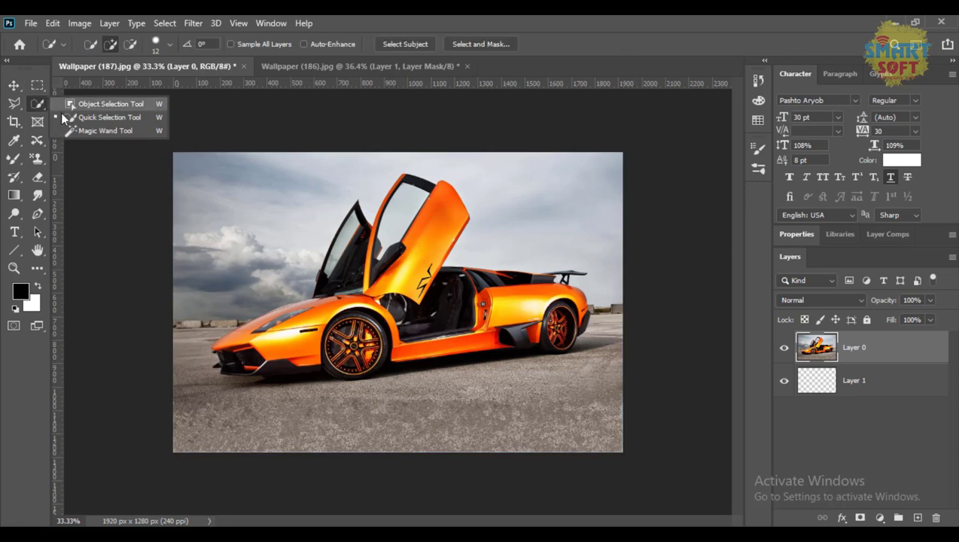
left_click(104, 104)
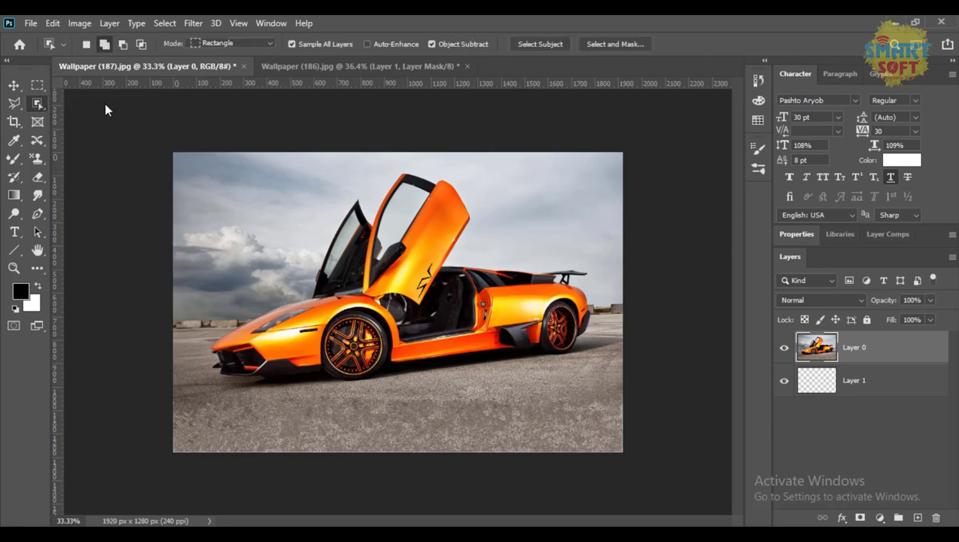
left_click_drag(192, 183, 603, 398)
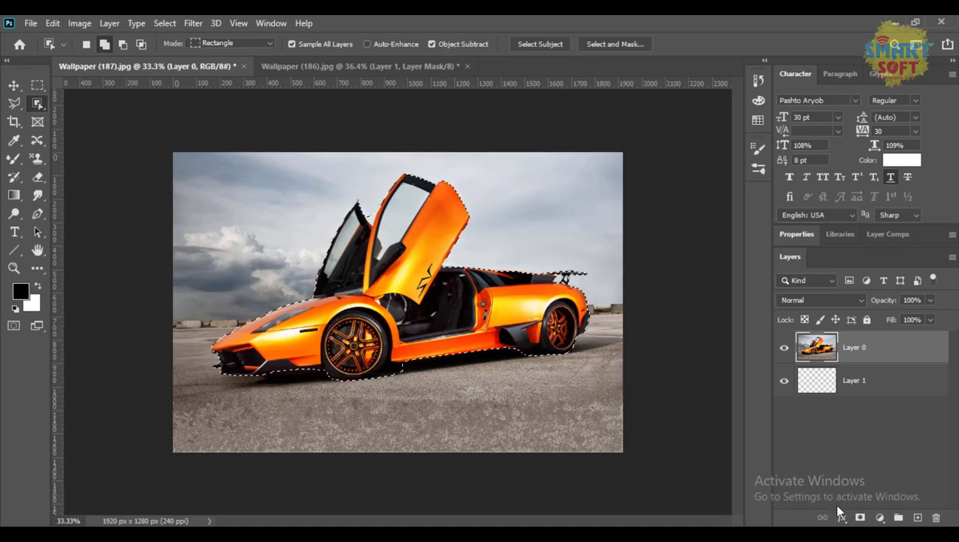
left_click(859, 517)
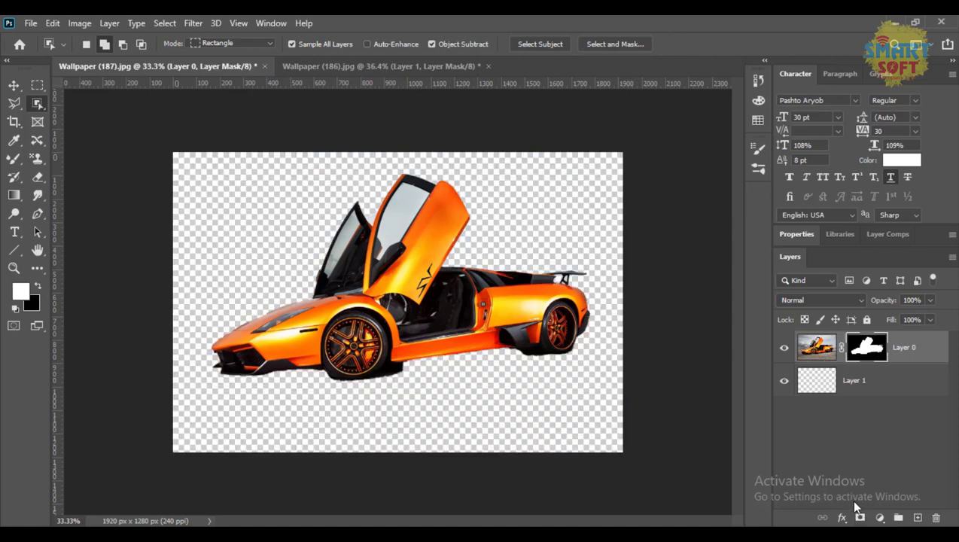
left_click(14, 85)
left_click_drag(410, 295, 411, 309)
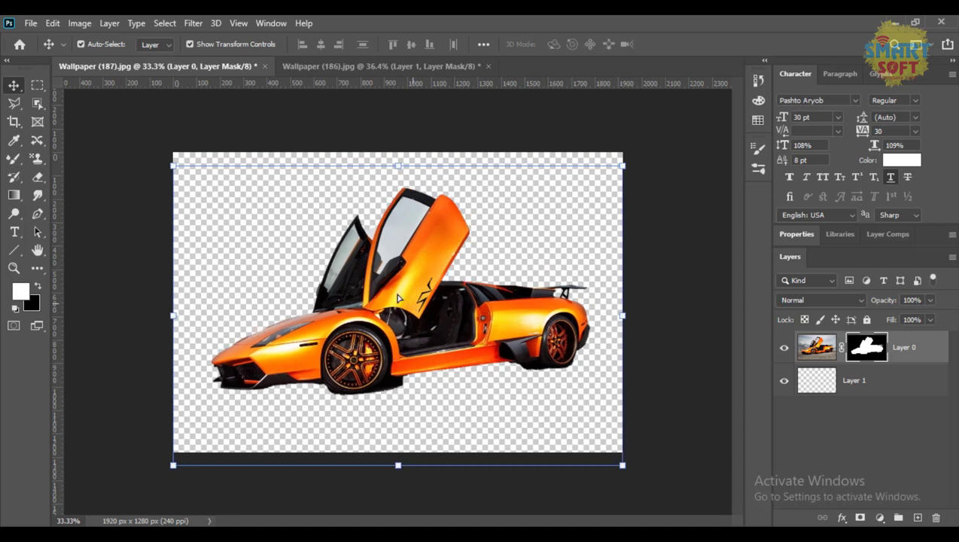
Set the foreground colour to red for Layer 0's mask and adjust the red a second time.
left_click(13, 194)
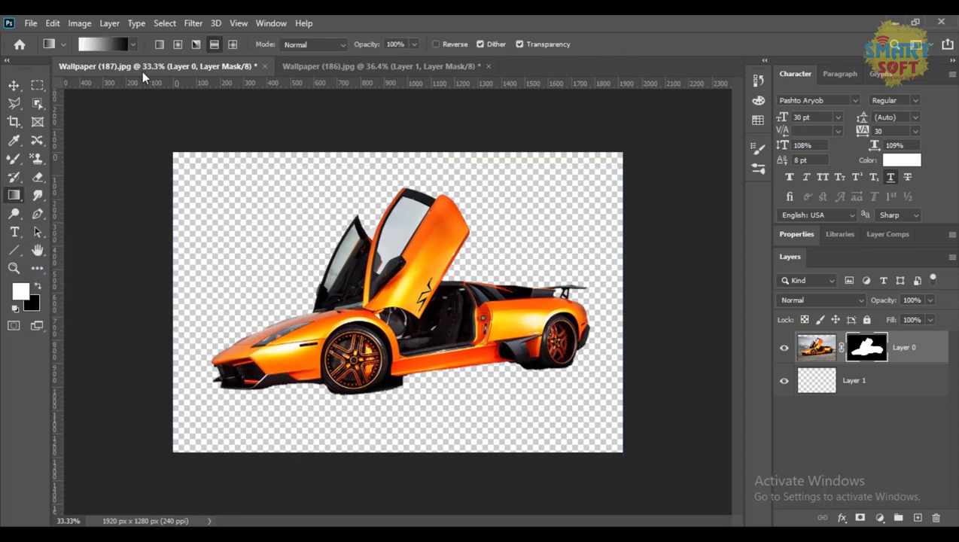
left_click(20, 294)
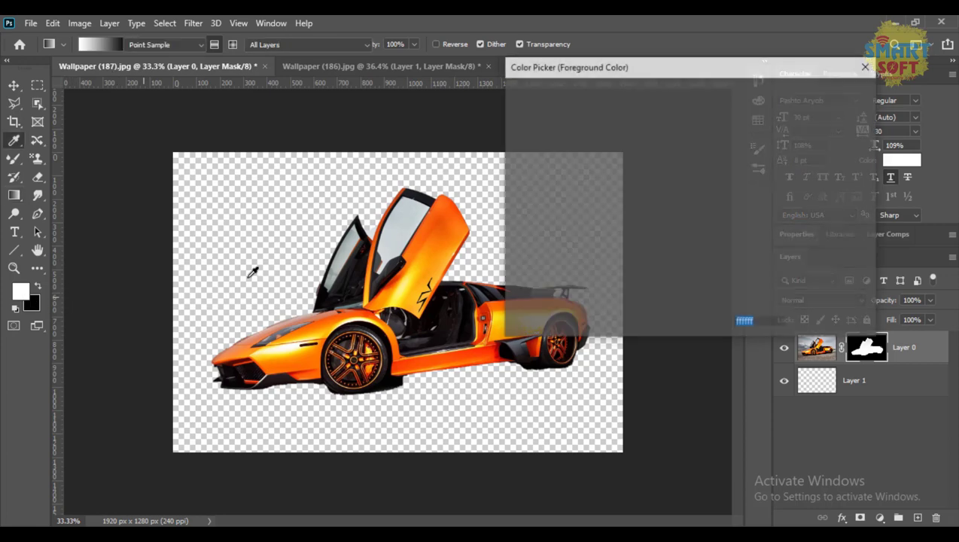
type("ff0000")
left_click(831, 94)
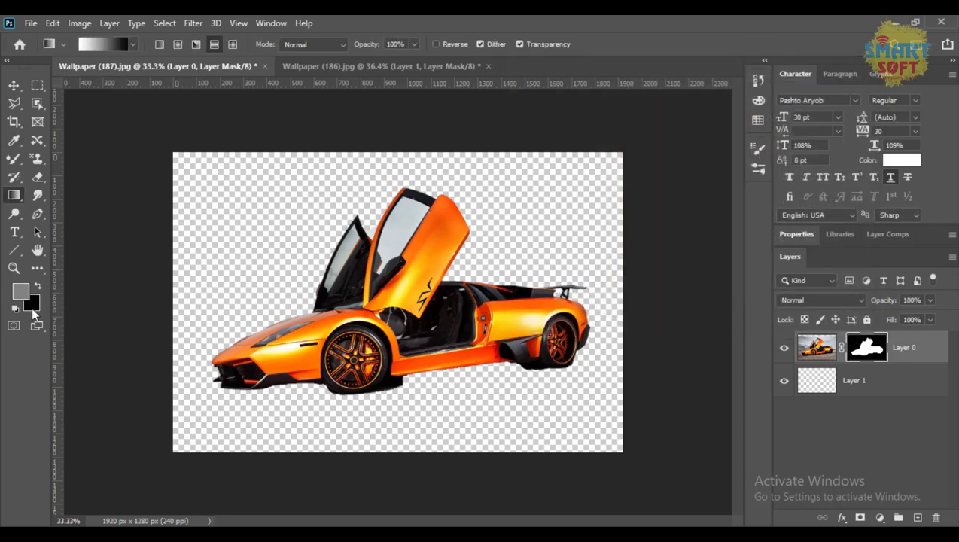
left_click(21, 293)
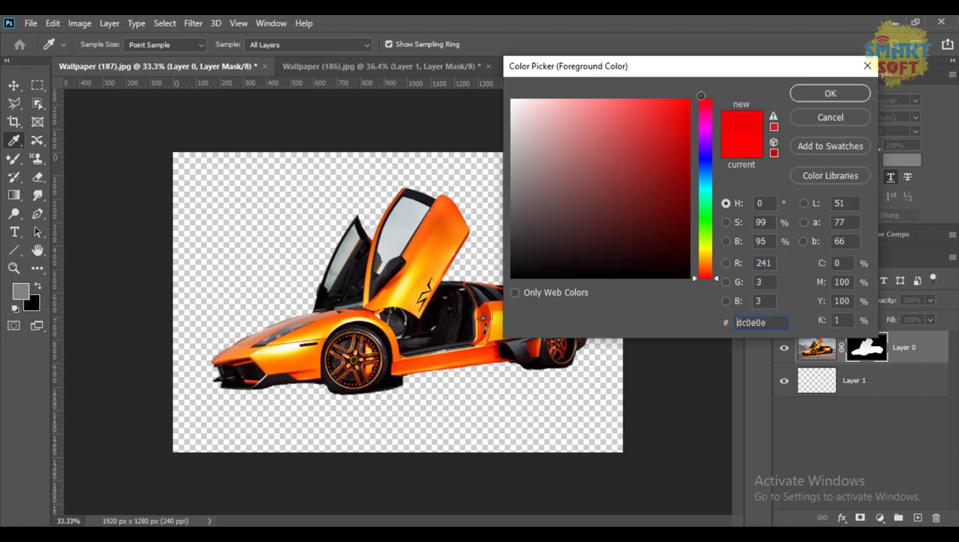
left_click(824, 95)
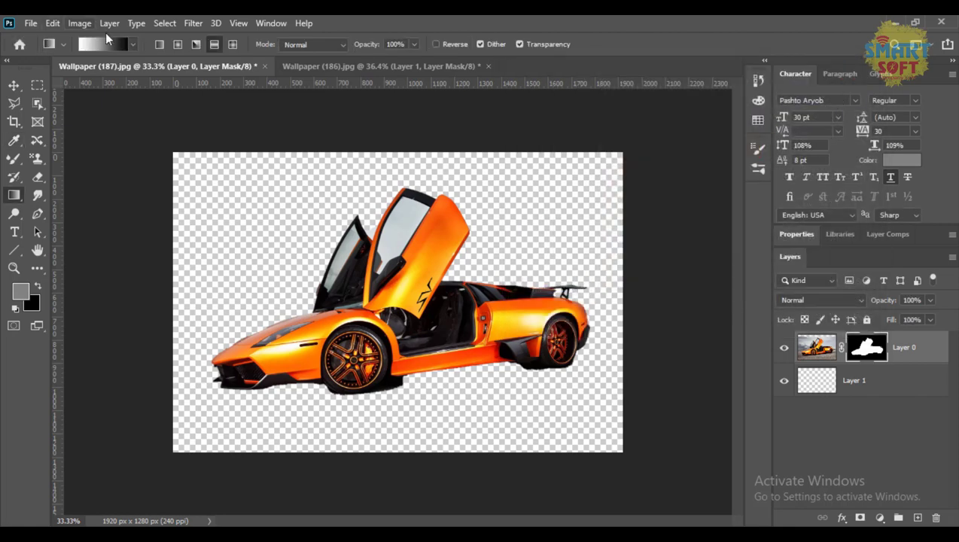
Target Layer 0's image instead of its mask and set the foreground colour to red ff0000.
left_click(813, 348)
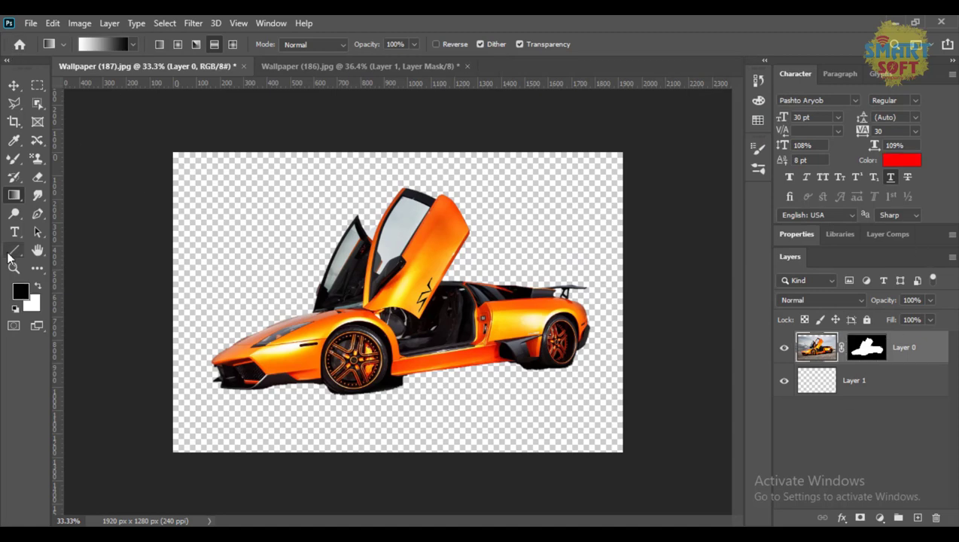
left_click(20, 290)
type("ff0000")
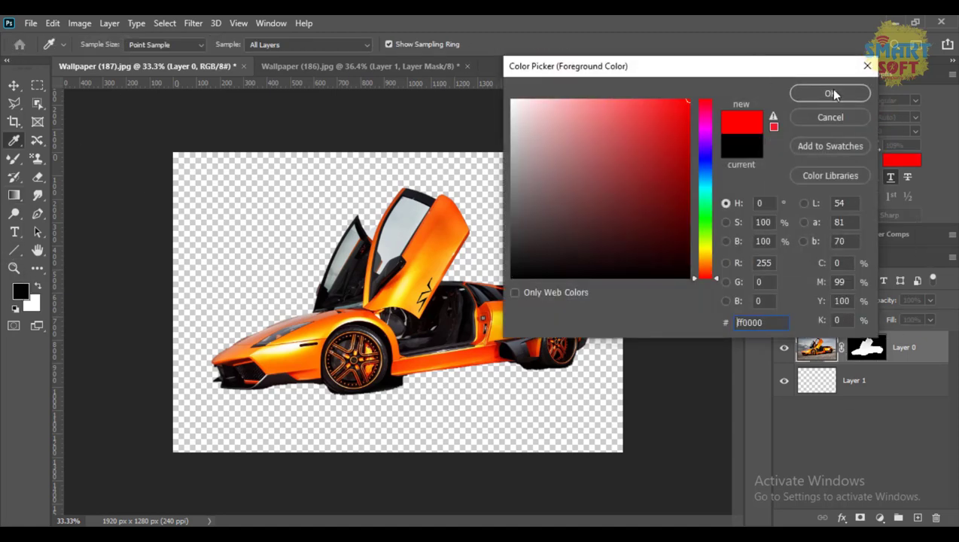
left_click(835, 95)
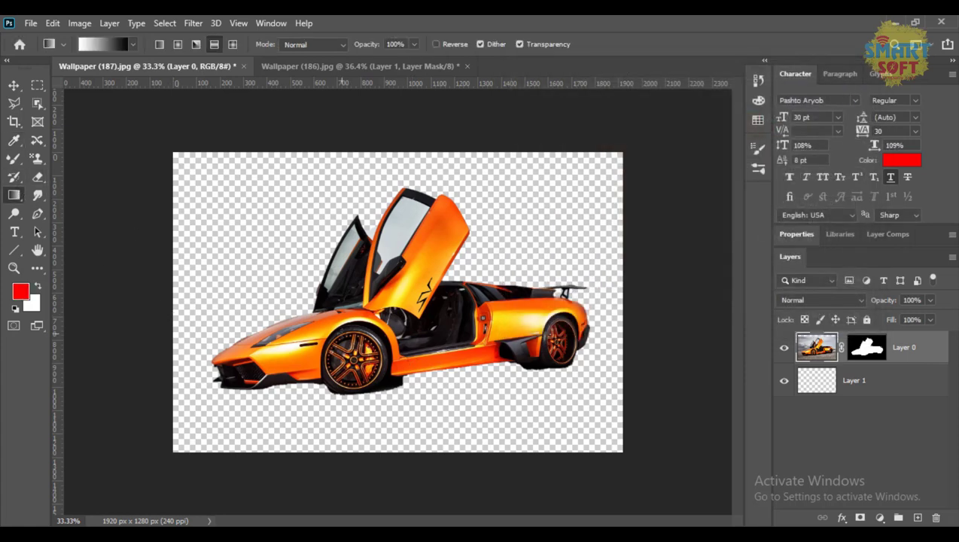
Try painting Layer 0's mask over the front fender and wheel with the 50 px Mixer Brush, and undo the stroke.
left_click(874, 349)
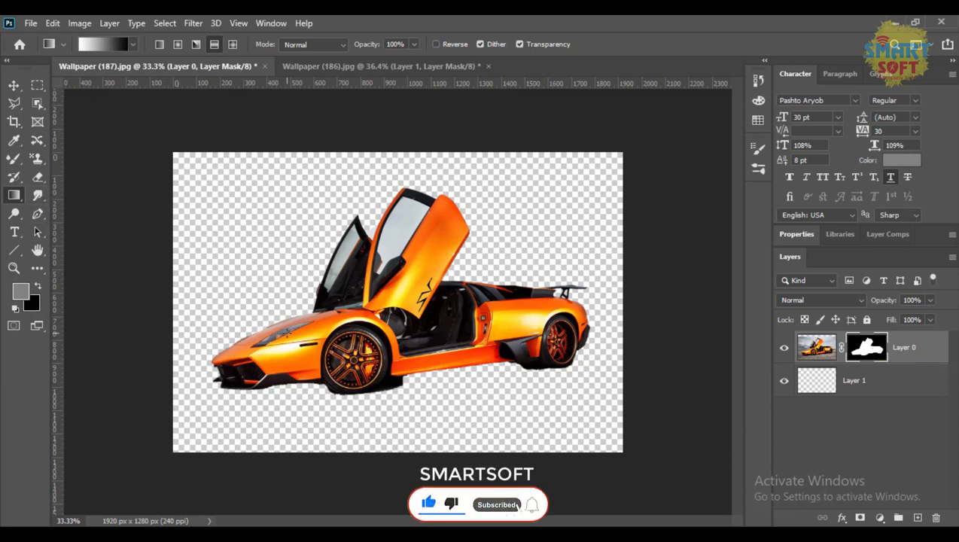
key("b")
mouse_move(319, 322)
left_mouse_down()
mouse_move(309, 347)
mouse_move(342, 337)
mouse_move(329, 347)
left_mouse_up()
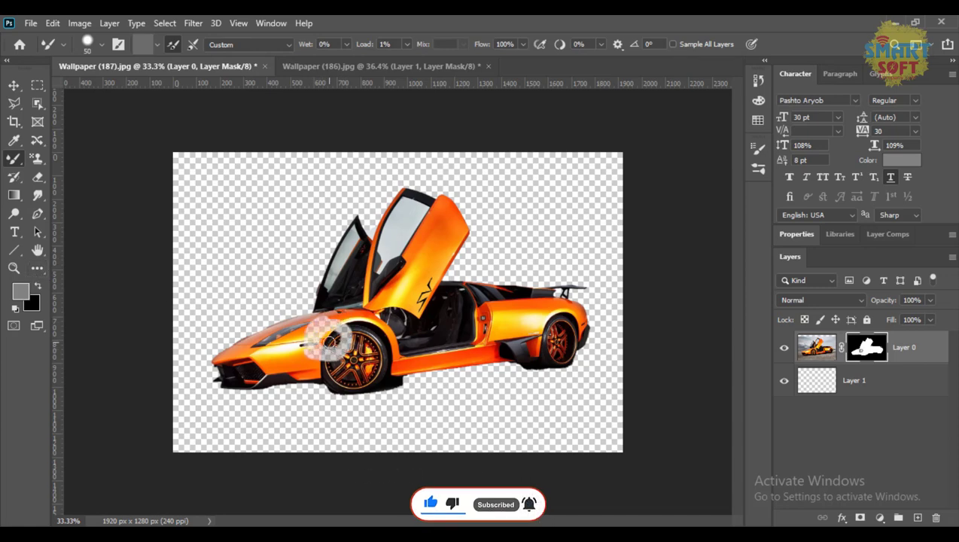
key("ctrl+plus")
key("ctrl+plus")
key("ctrl+plus")
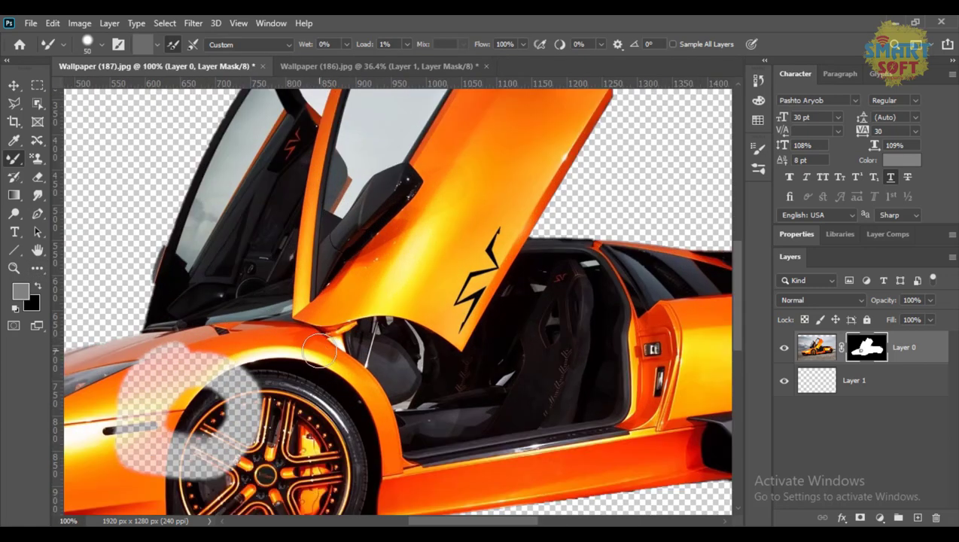
left_click_drag(240, 388, 366, 296)
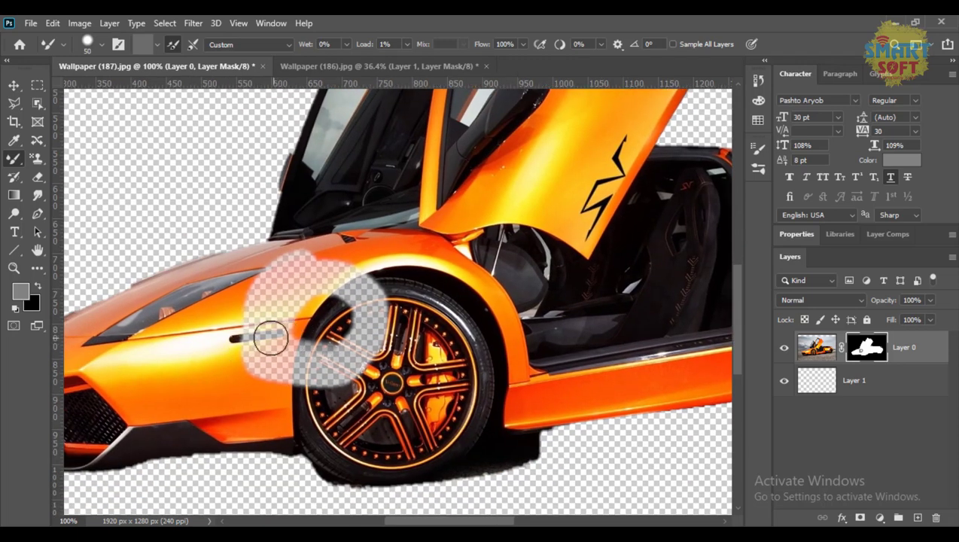
key("ctrl+z")
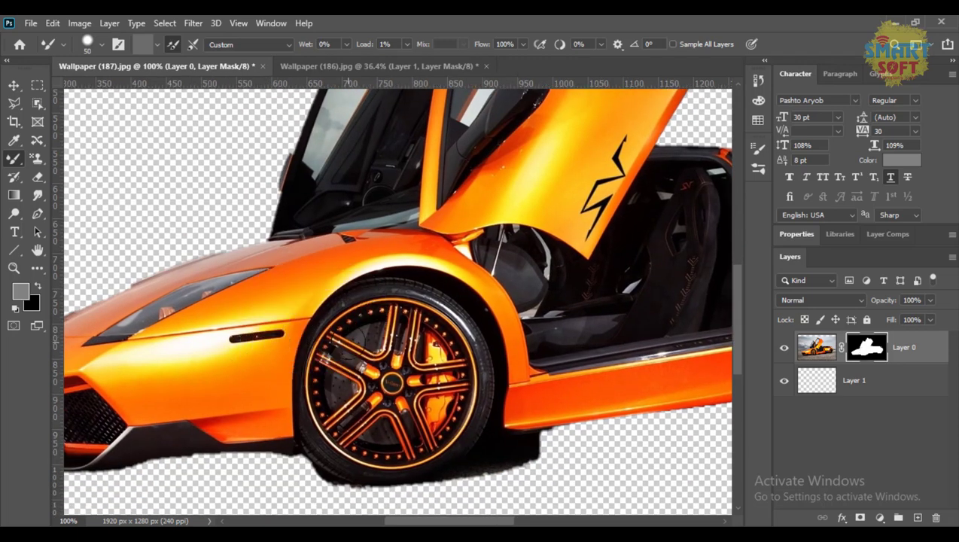
Fill the empty Layer 1 beneath the car with red using the Paint Bucket.
left_click(854, 383)
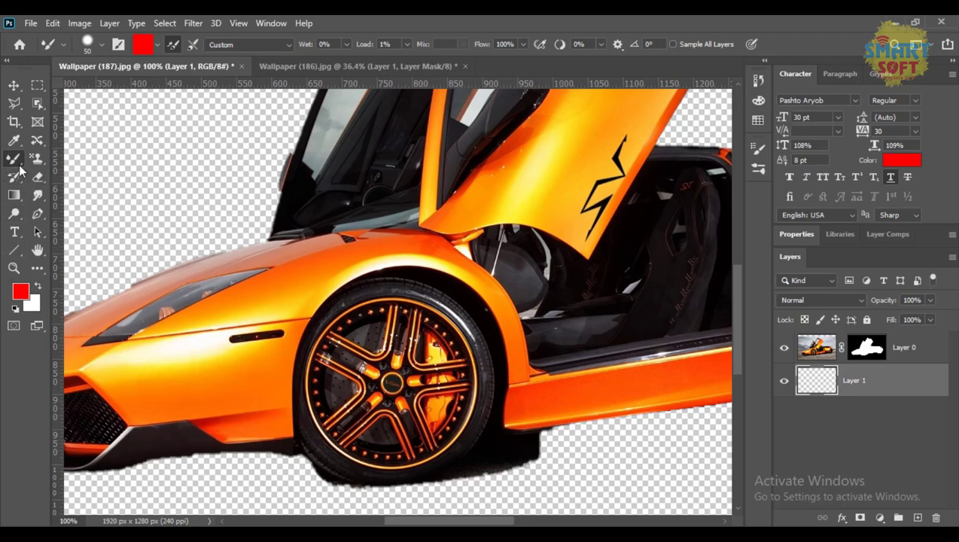
left_click(14, 195)
left_click(63, 212)
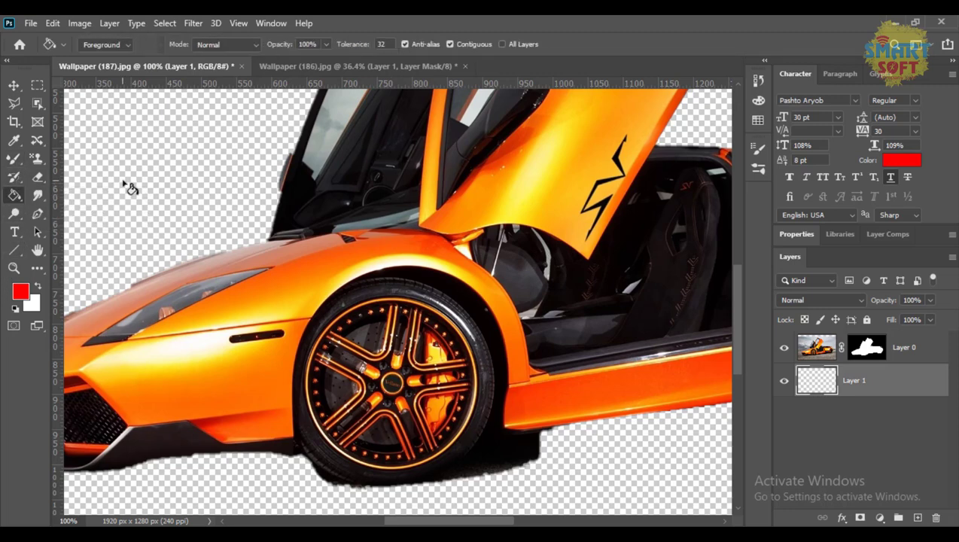
left_click(129, 189)
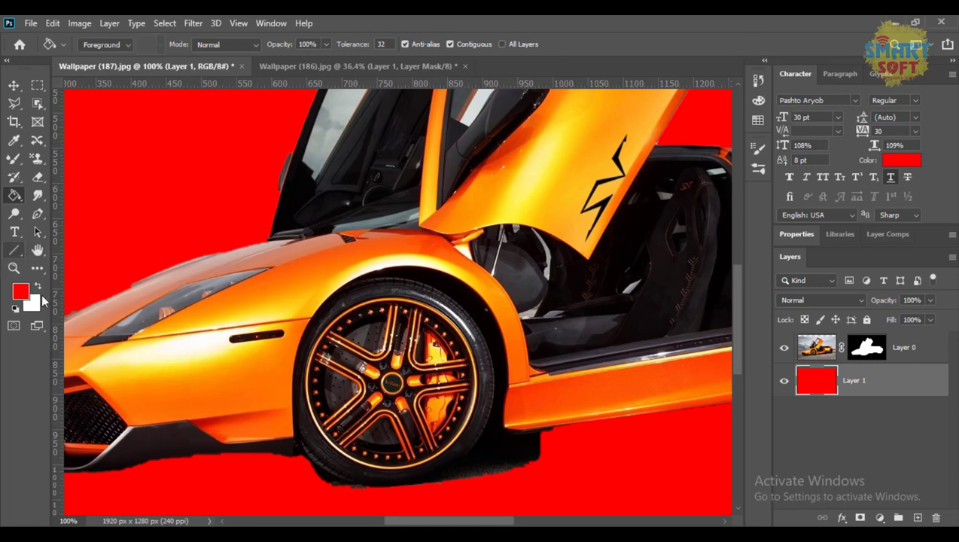
Target Layer 0's mask and set the foreground colour to blue 0c00ff.
left_click(882, 353)
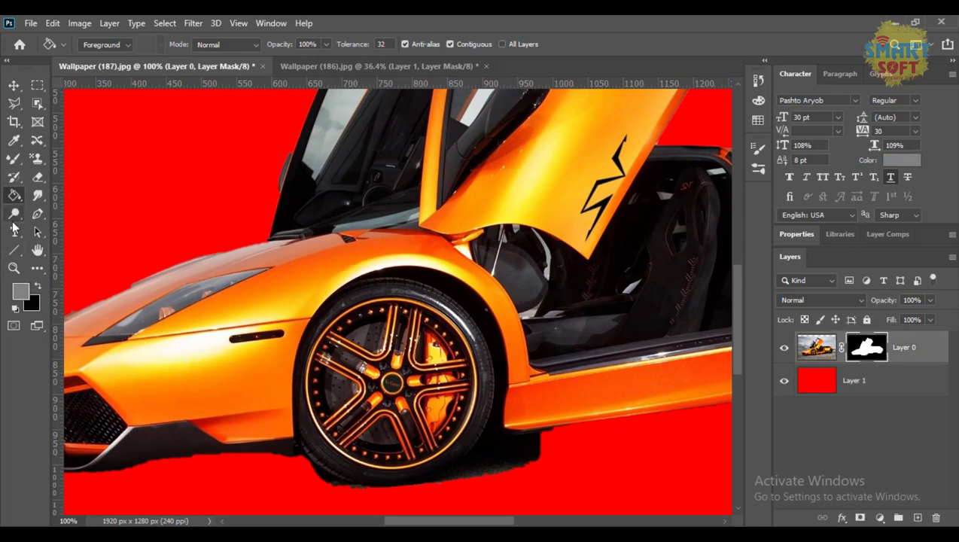
left_click(20, 291)
left_click_drag(710, 199, 713, 100)
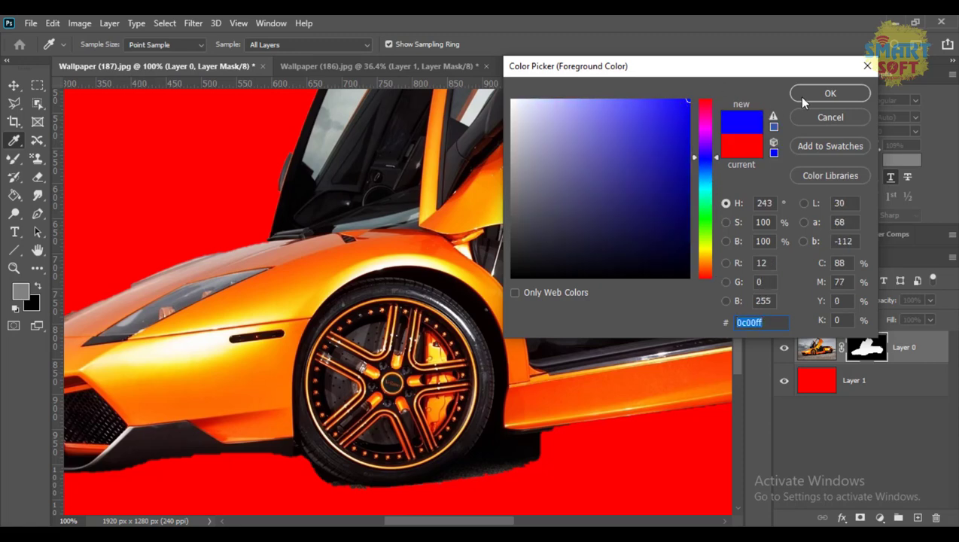
left_click(827, 96)
Try painting the blue on Layer 0's mask over the front fender and wheel, and undo both the stroke and Layer 1's red fill.
key("g")
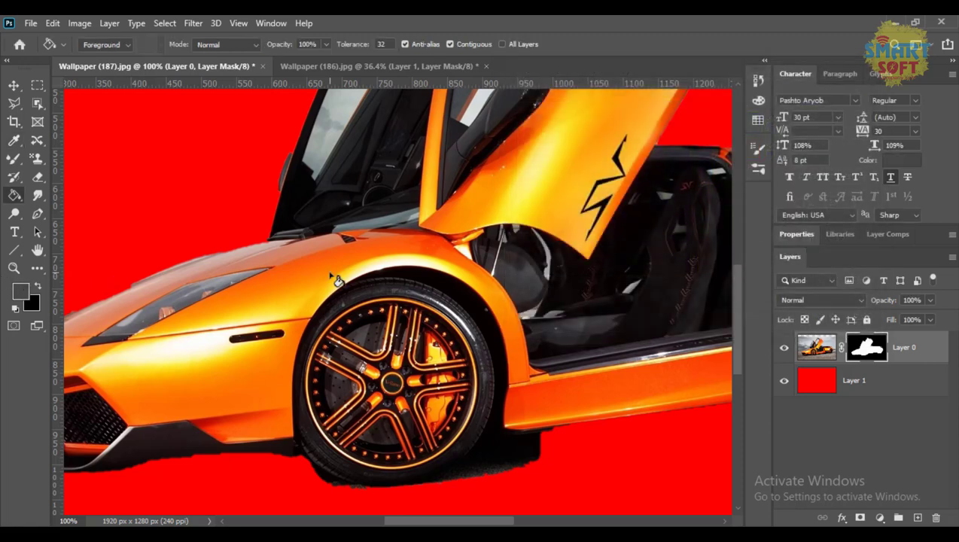
key("b")
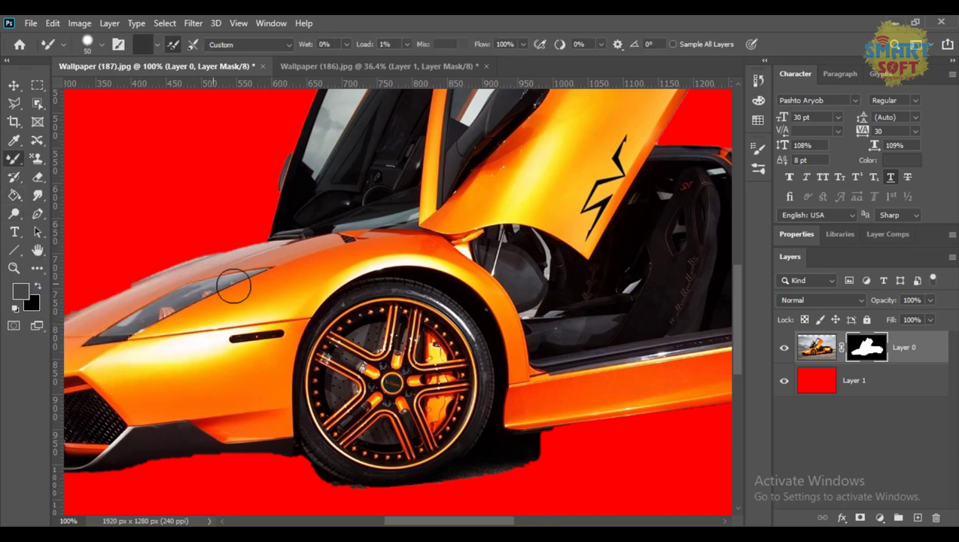
mouse_move(274, 300)
left_mouse_down()
mouse_move(274, 330)
mouse_move(228, 338)
mouse_move(295, 364)
mouse_move(288, 336)
mouse_move(301, 385)
mouse_move(320, 381)
mouse_move(205, 361)
mouse_move(260, 366)
mouse_move(247, 340)
mouse_move(267, 385)
mouse_move(340, 356)
mouse_move(281, 331)
mouse_move(288, 355)
mouse_move(325, 344)
mouse_move(353, 293)
mouse_move(265, 330)
mouse_move(293, 299)
left_mouse_up()
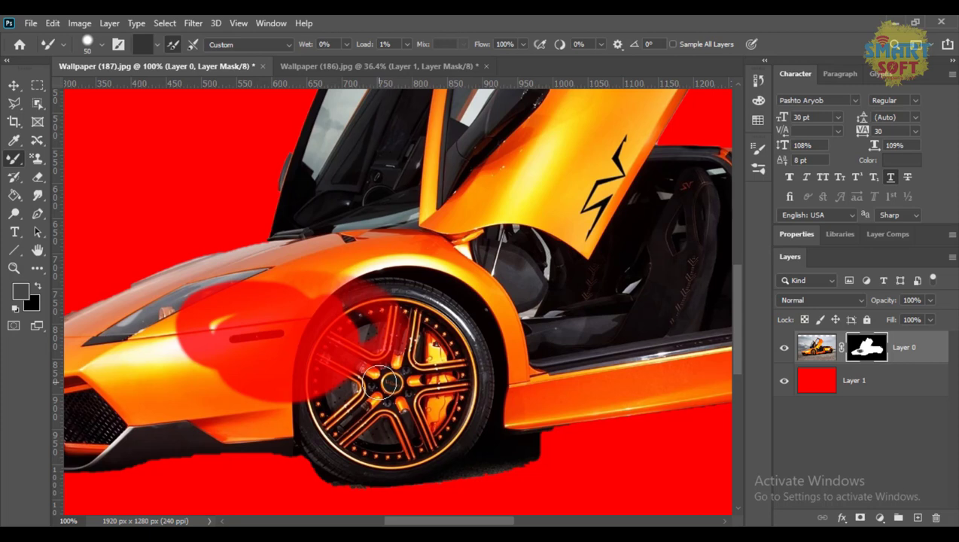
key("ctrl+2")
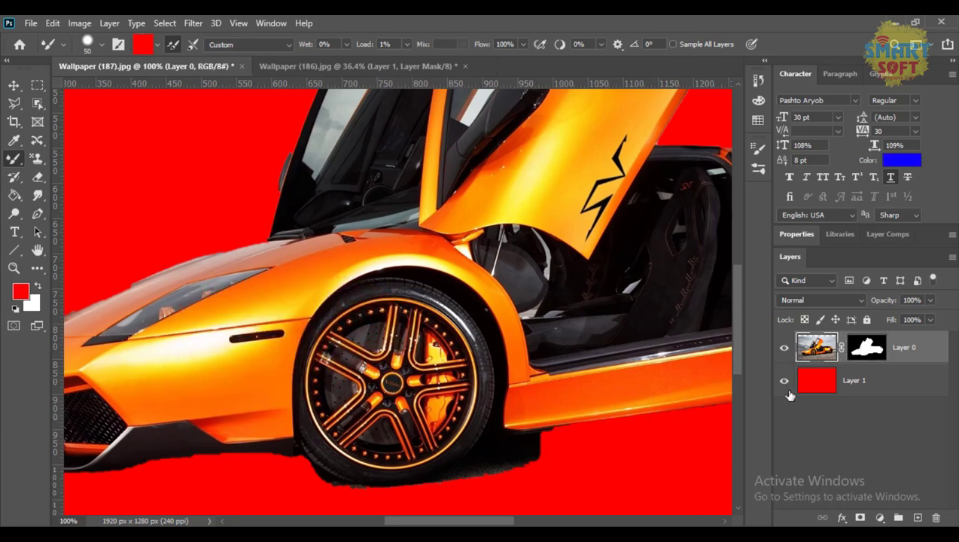
key("ctrl+0")
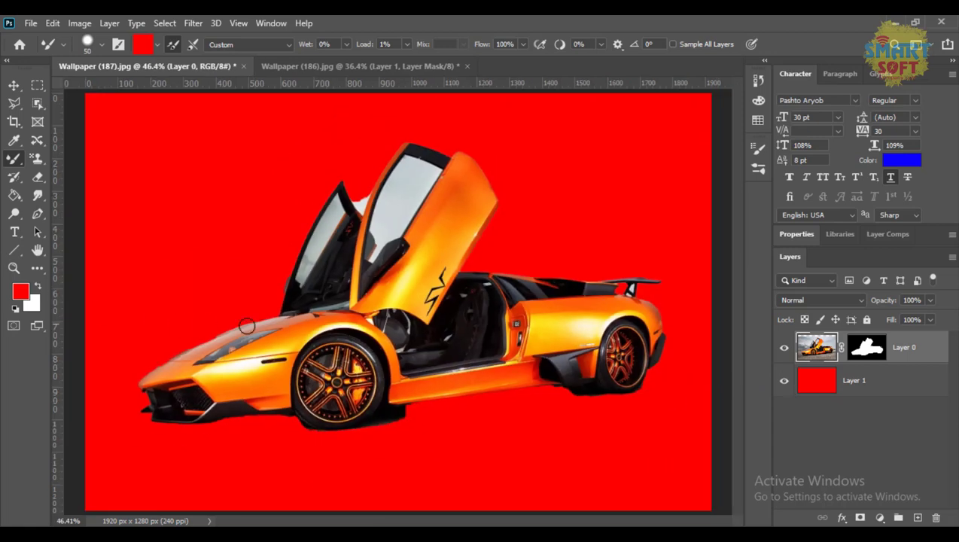
key("ctrl+z")
Draw reflected black-and-white gradients across Layer 1 in different directions, ending with a diagonal one from behind the rear wheel towards the upper left.
left_click(864, 351)
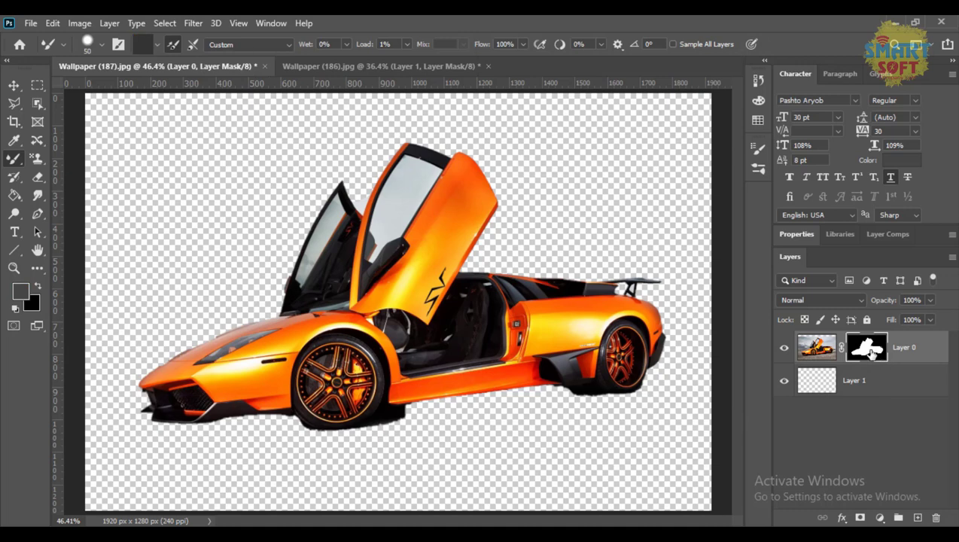
left_click(17, 197)
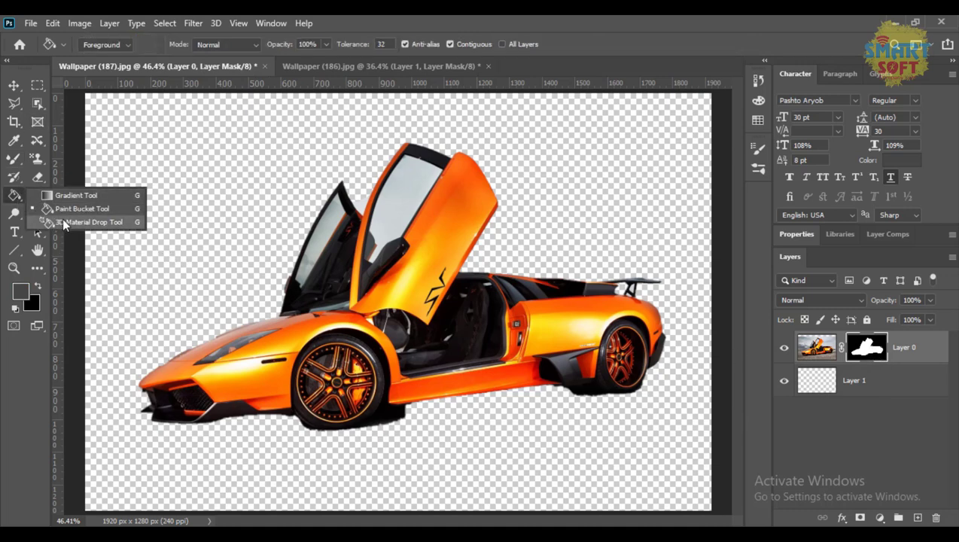
left_click(62, 195)
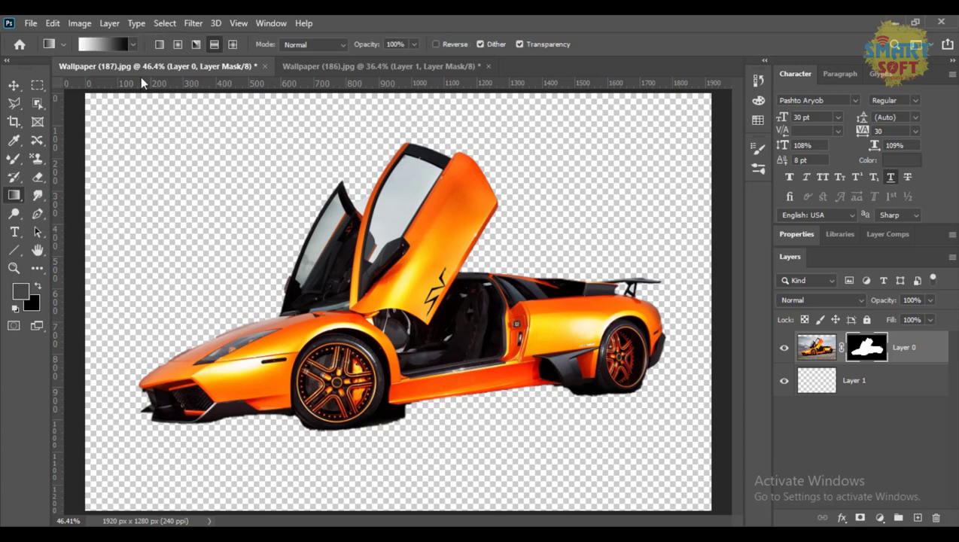
left_click_drag(406, 495, 388, 287)
left_click(805, 388)
left_click_drag(447, 471, 442, 293)
left_click_drag(424, 504, 304, 214)
left_click_drag(121, 140, 521, 329)
left_click_drag(552, 404, 283, 217)
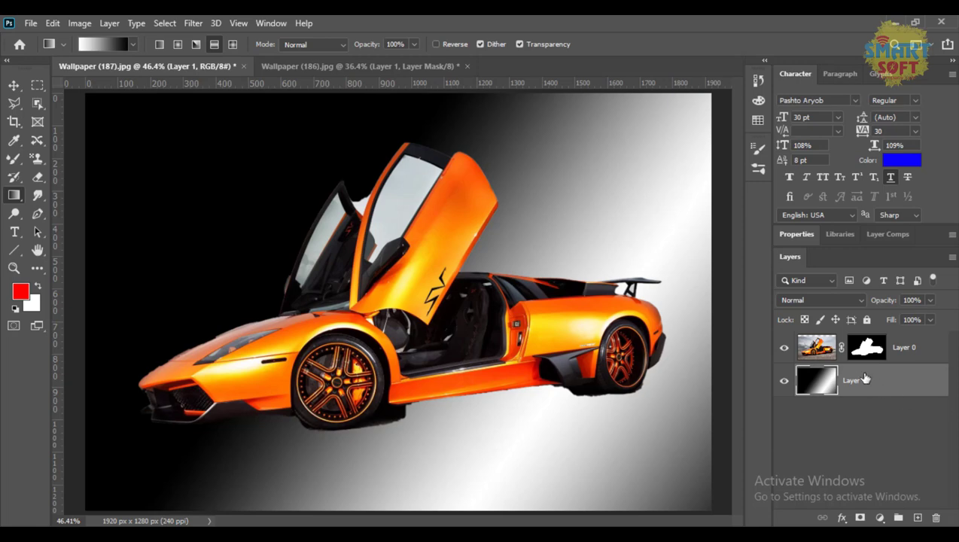
Hide Layer 1, try upward reflected gradients on Layer 0's mask, and undo each one.
left_click(783, 381)
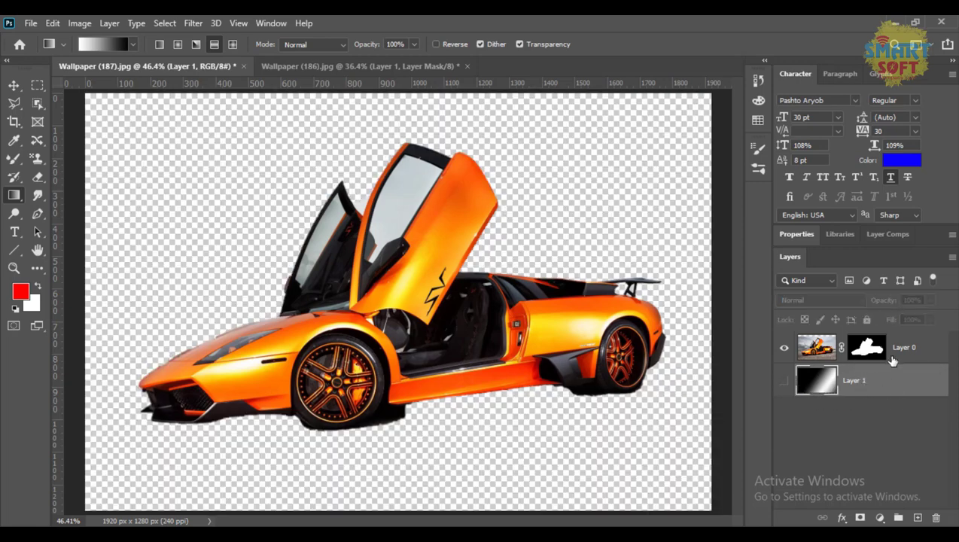
left_click(875, 352)
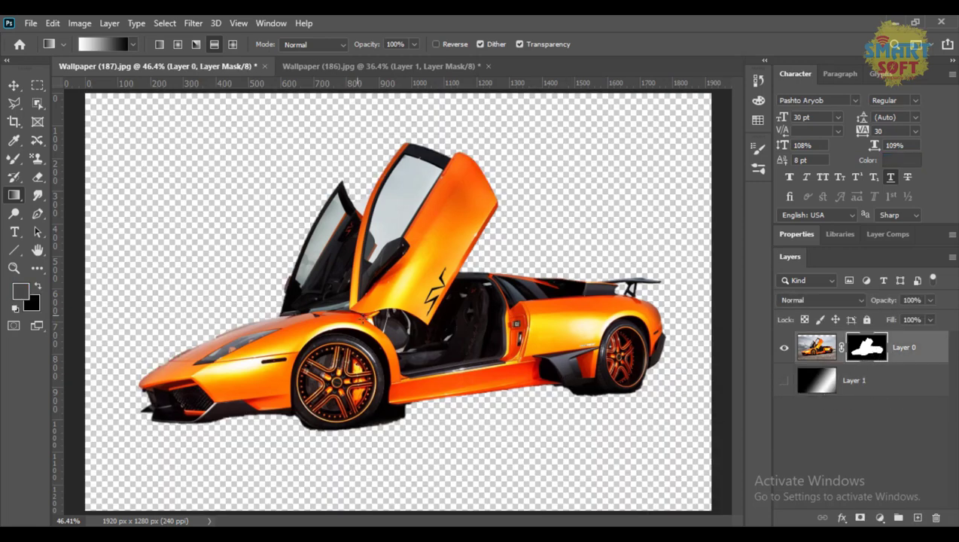
left_click_drag(433, 496, 371, 258)
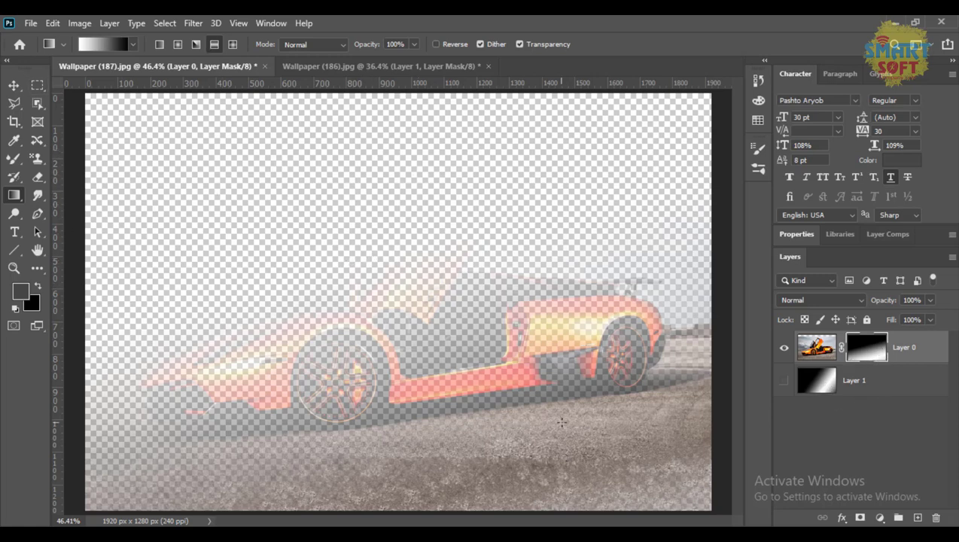
key("ctrl+z")
mouse_move(421, 512)
left_mouse_down()
mouse_move(384, 320)
mouse_move(354, 309)
left_mouse_up()
key("ctrl+z")
Redraw the reflected gradient on Layer 0's mask in several directions, ending with one that fades the photo towards both sides.
left_click_drag(188, 134, 482, 339)
left_click_drag(118, 156, 582, 373)
left_click_drag(256, 295, 589, 335)
left_click_drag(402, 308, 642, 384)
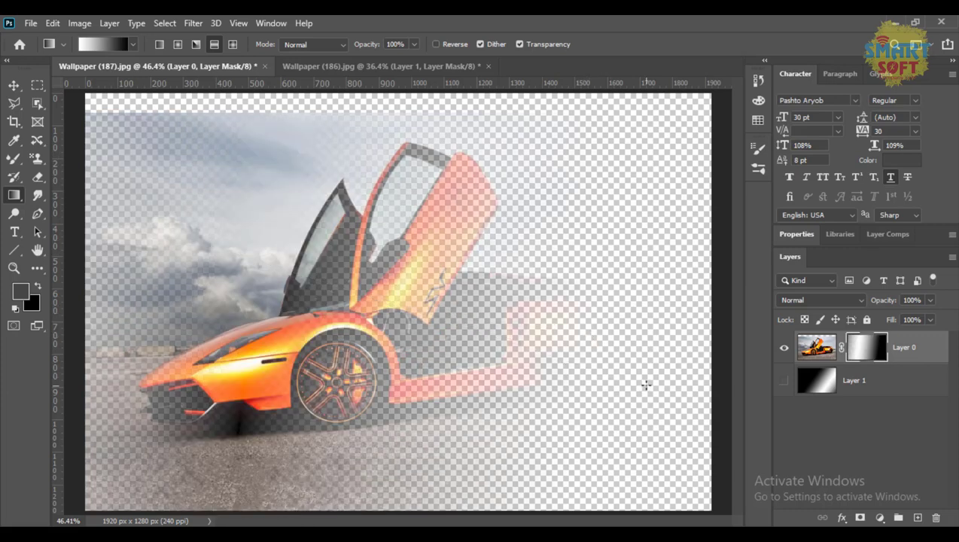
mouse_move(264, 305)
left_mouse_down()
mouse_move(625, 379)
mouse_move(341, 321)
left_mouse_up()
left_click_drag(406, 334, 87, 260)
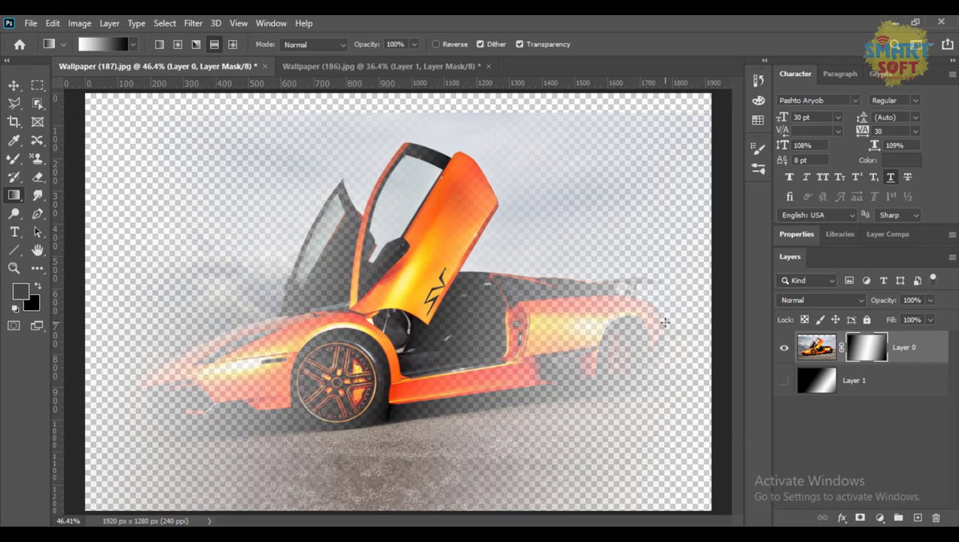
In Wallpaper (186).jpg, move the masked yellow car on Layer 1 slightly to the right with the Move tool.
left_click(420, 66)
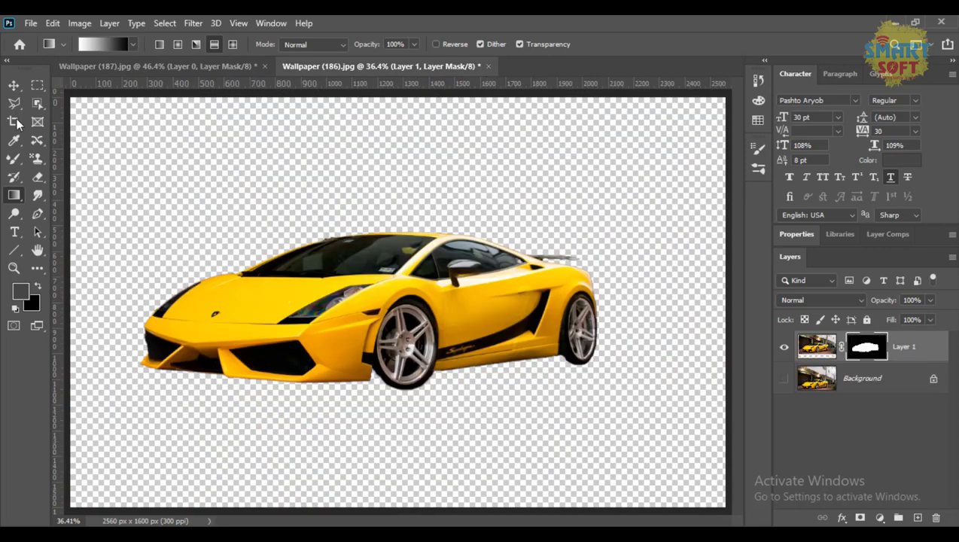
left_click(13, 85)
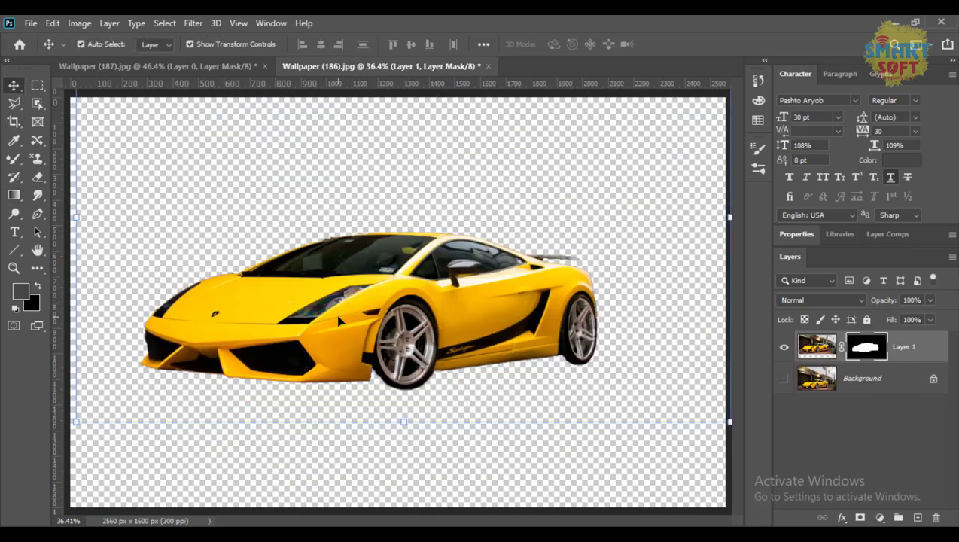
left_click_drag(319, 319, 339, 323)
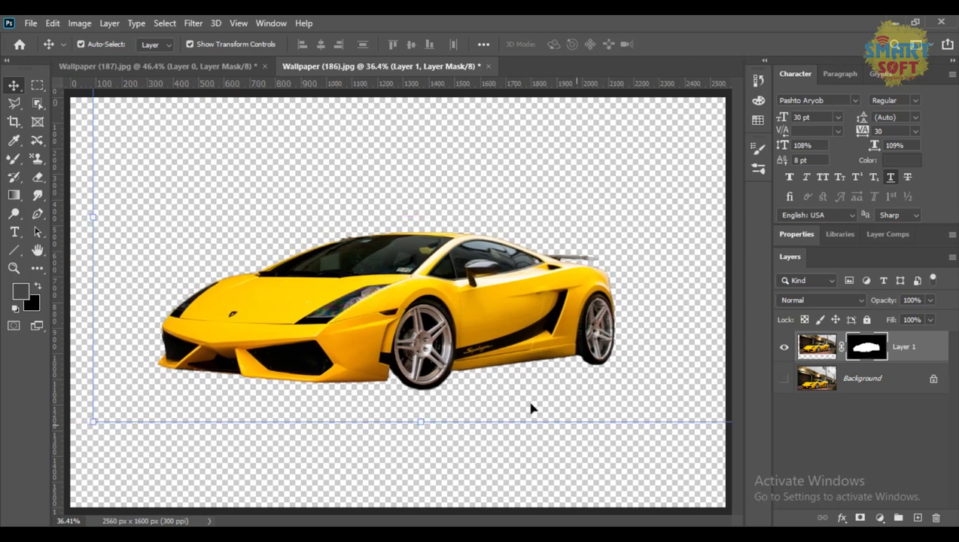
Preview an 11 px red outside stroke on the masked yellow car, switch it off, and cancel the layer style.
left_click(842, 518)
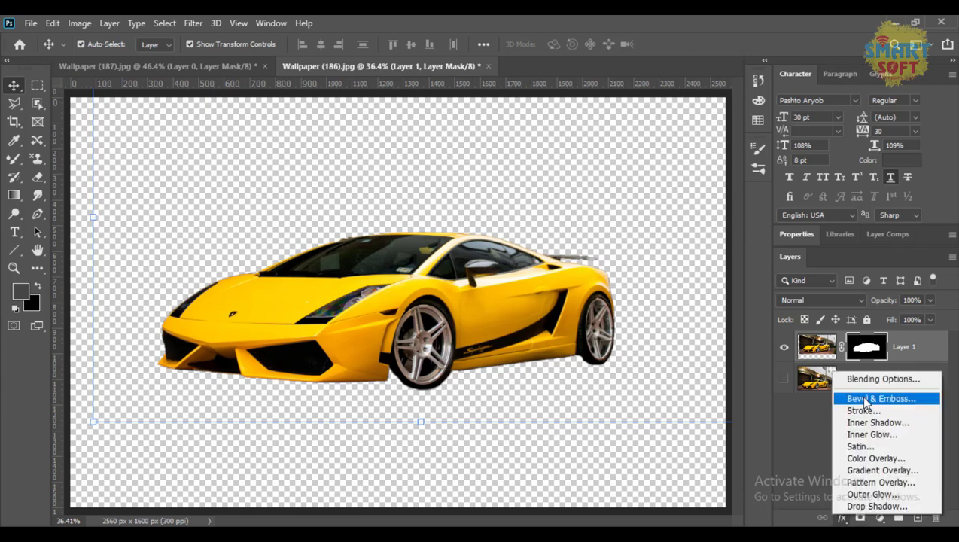
left_click(863, 410)
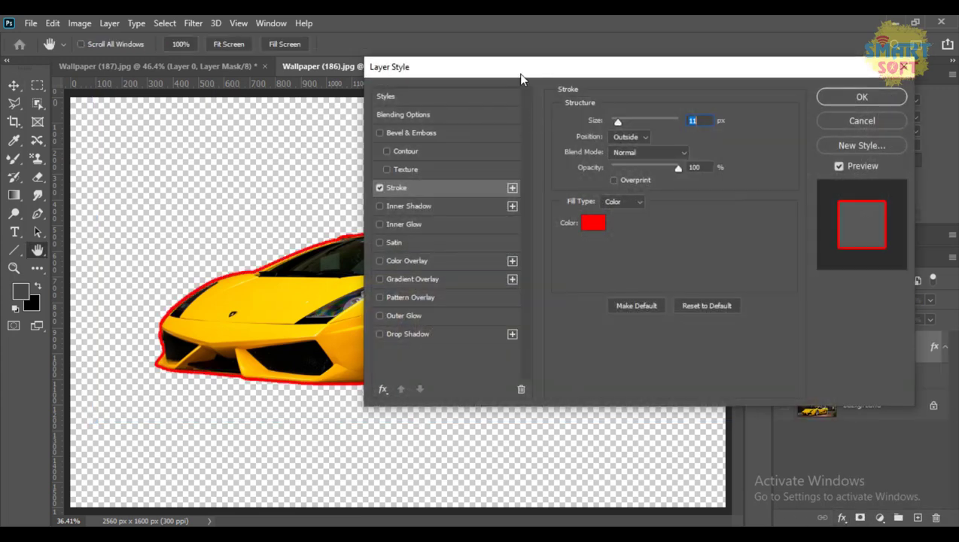
mouse_move(520, 74)
left_mouse_down()
mouse_move(456, 129)
mouse_move(446, 376)
mouse_move(609, 226)
mouse_move(591, 124)
mouse_move(572, 102)
left_mouse_up()
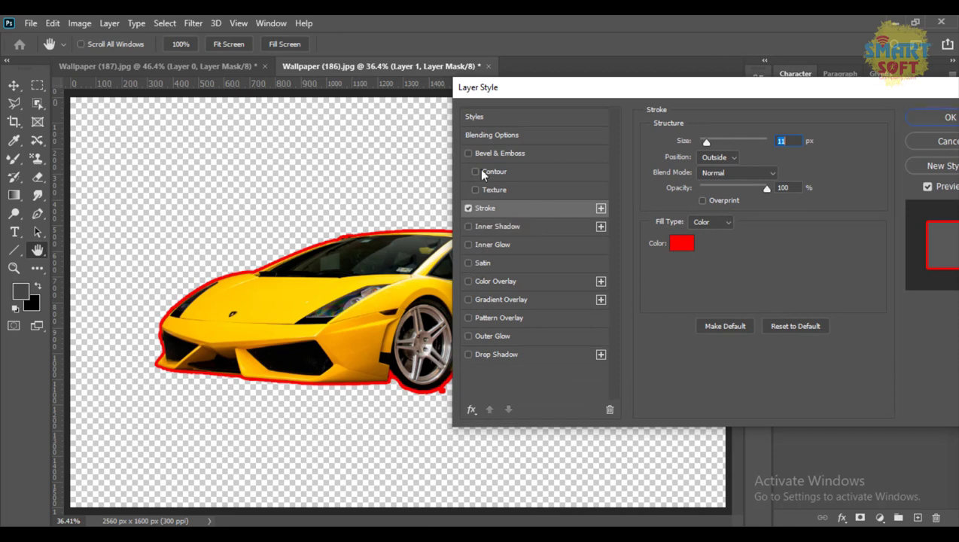
left_click(467, 208)
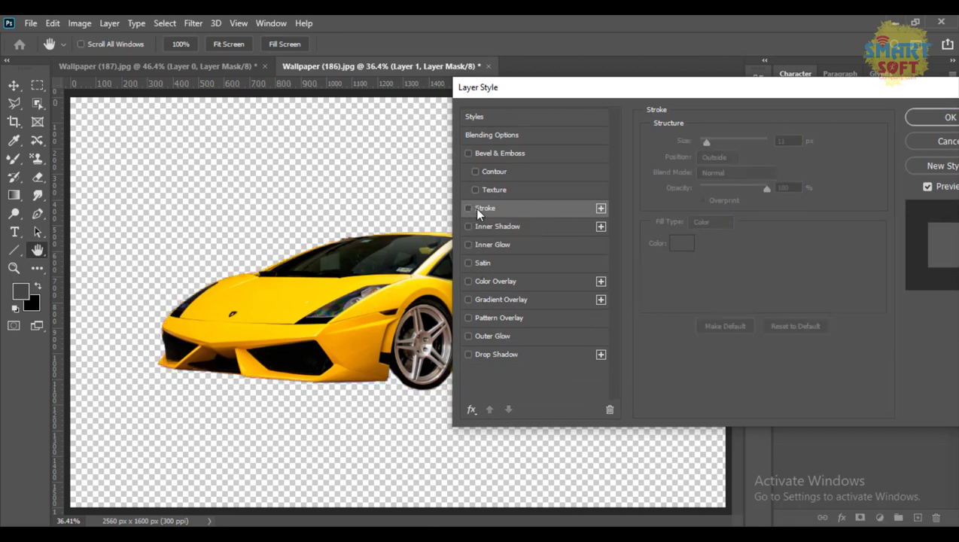
left_click(933, 143)
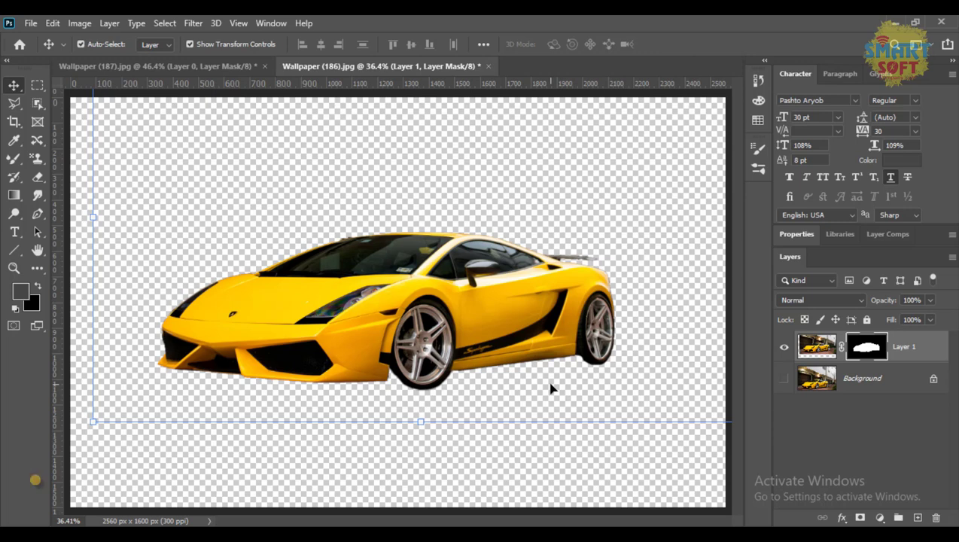
Move the masked yellow car slightly up and add a new empty layer directly beneath Layer 1.
left_click_drag(440, 318, 448, 256)
left_click(917, 518)
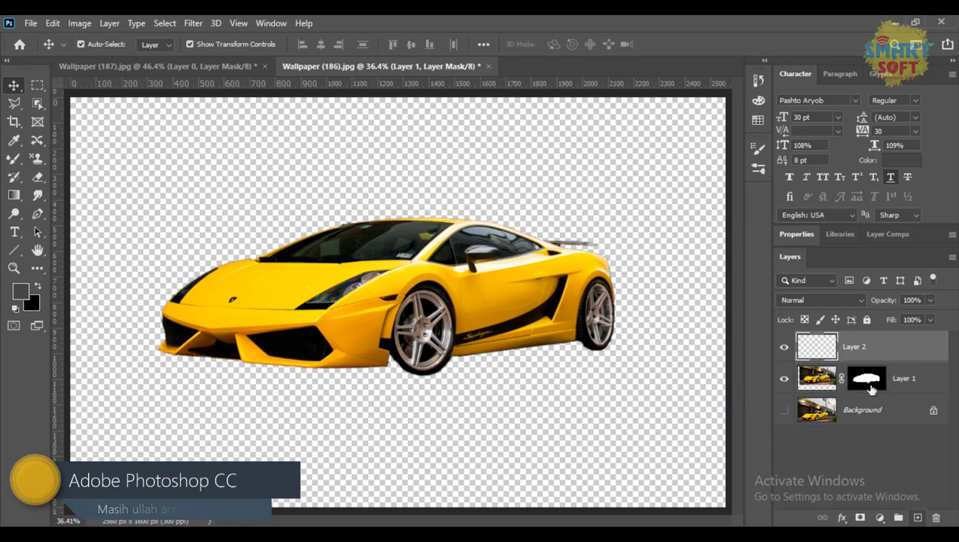
left_click_drag(827, 347, 824, 380)
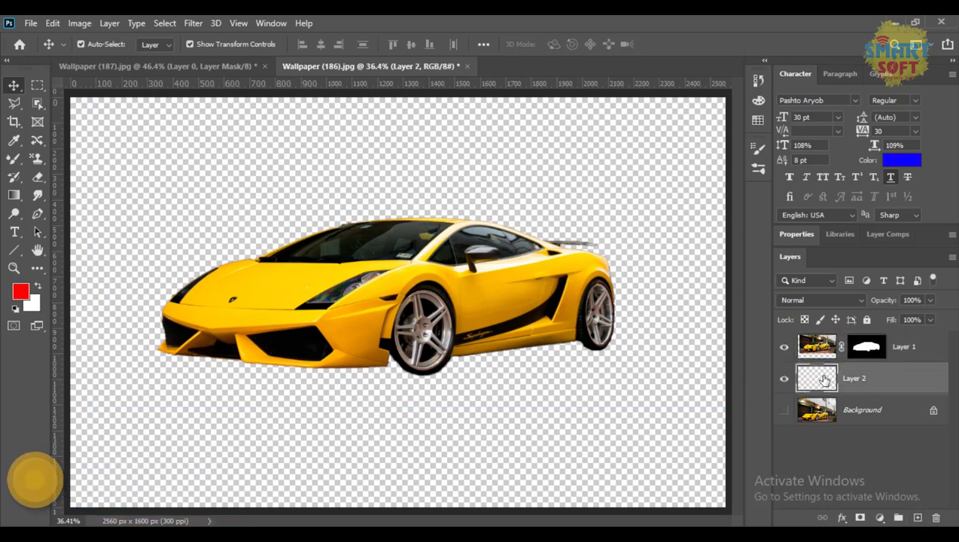
Fill Layer 2 with a soft violet reflected gradient from the Blues presets, ending with one drawn downward from above the roof to below the car.
left_click(14, 195)
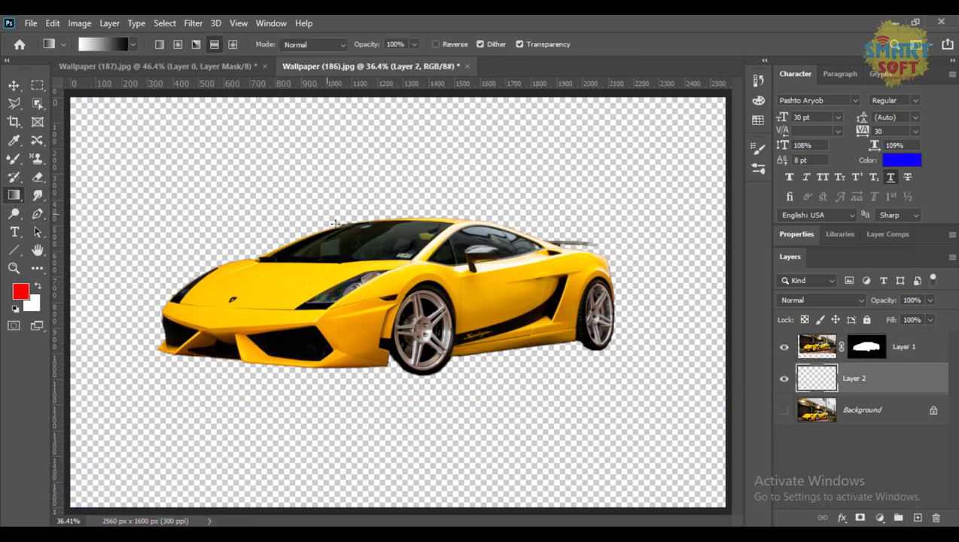
left_click(134, 44)
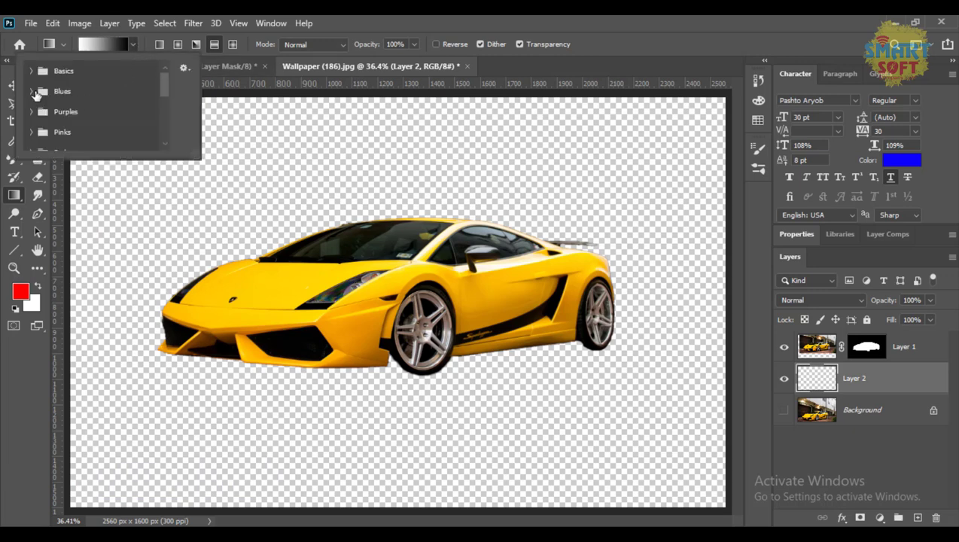
left_click(31, 92)
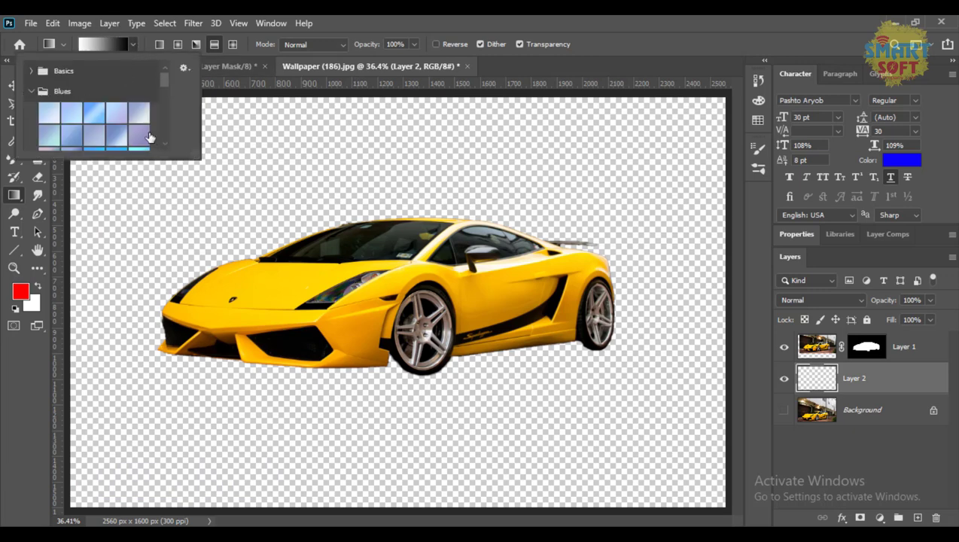
left_click(140, 136)
left_click(364, 488)
left_click_drag(364, 489, 342, 320)
left_click_drag(412, 487, 396, 208)
left_click_drag(390, 143, 414, 289)
left_click_drag(392, 184, 413, 408)
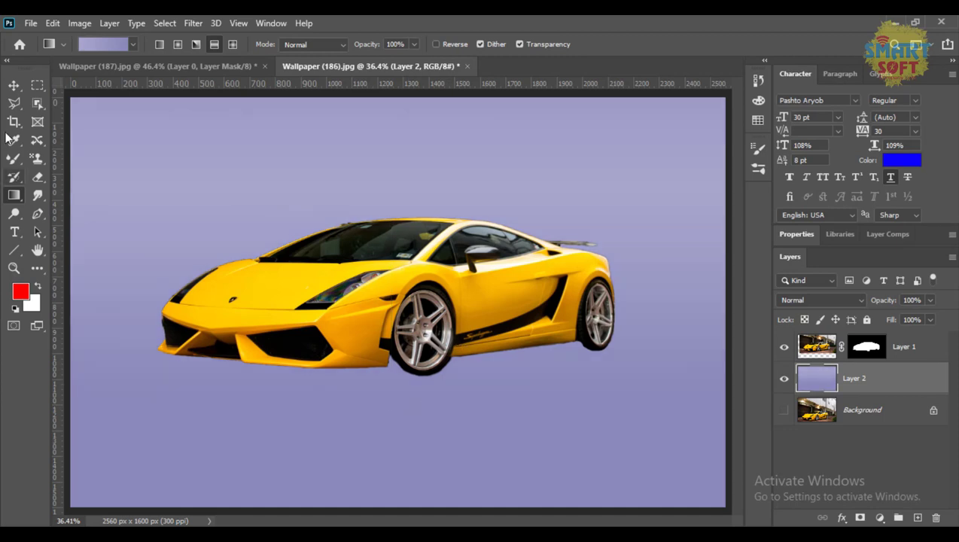
Move the masked yellow car down and slightly left into the lower part of the violet background.
left_click(14, 84)
left_click_drag(340, 264, 353, 344)
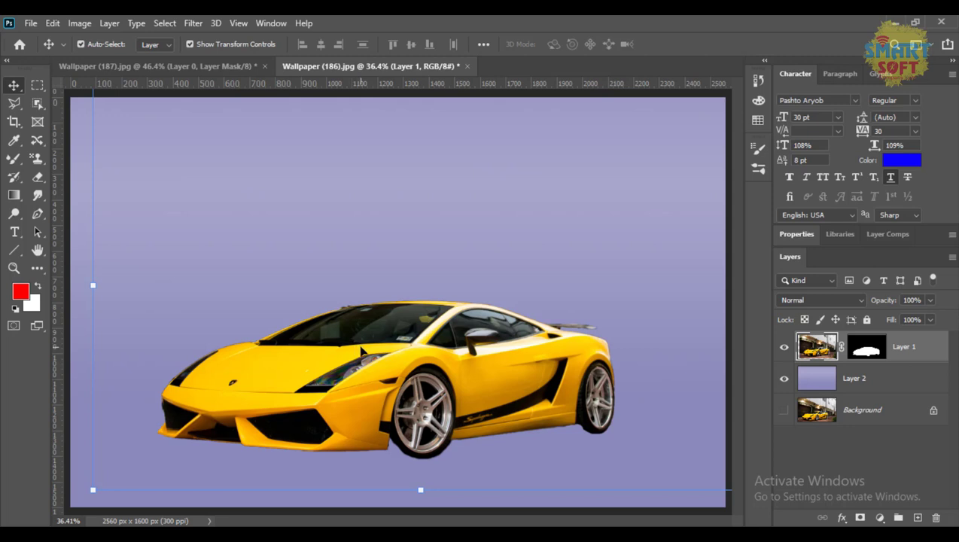
mouse_move(362, 377)
left_mouse_down()
mouse_move(357, 351)
mouse_move(366, 359)
mouse_move(355, 354)
mouse_move(357, 387)
left_mouse_up()
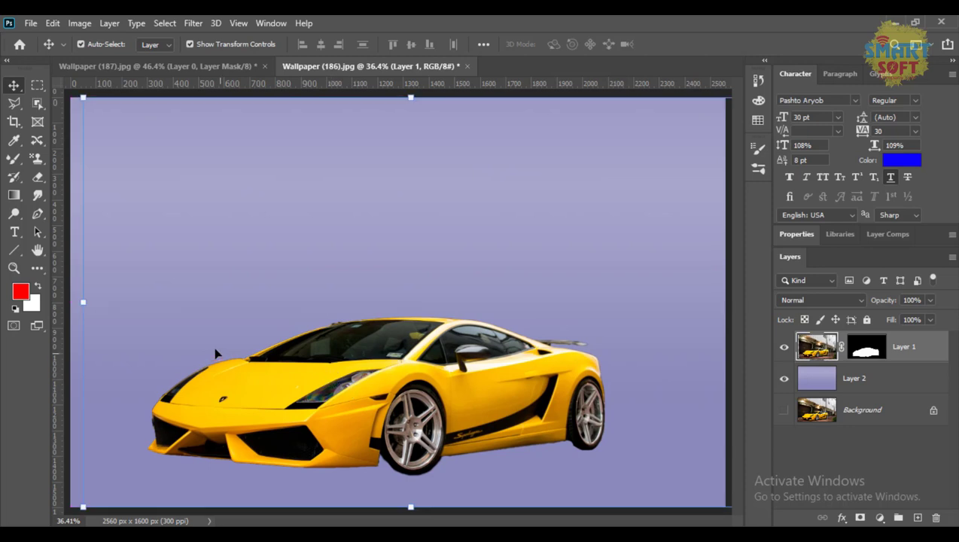
Try scaling the masked car about its centre to 54.94% width and 72.90% height, undo the scaling, and reposition the car.
left_click_drag(78, 118, 232, 153)
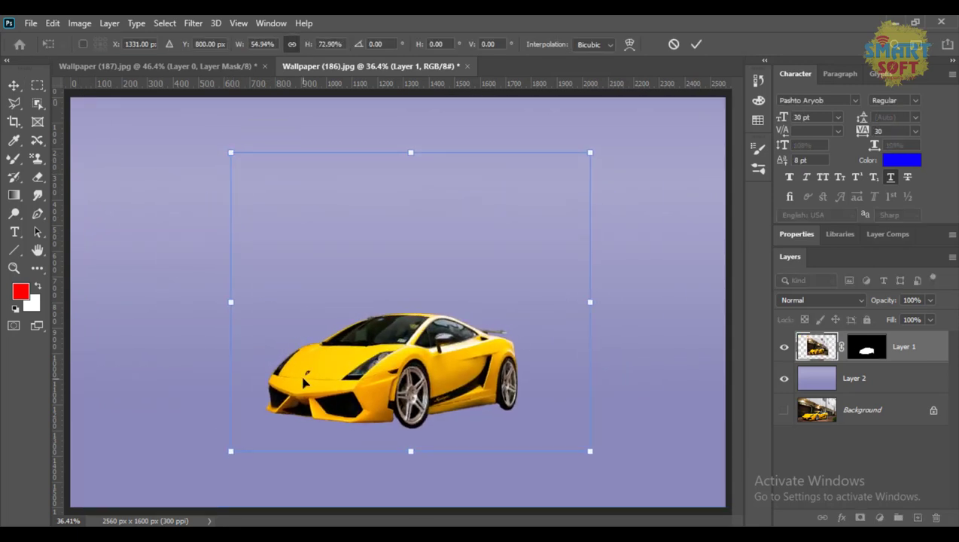
key("ctrl+z")
left_click_drag(375, 374, 375, 411)
key("Return")
left_click_drag(375, 411, 347, 329)
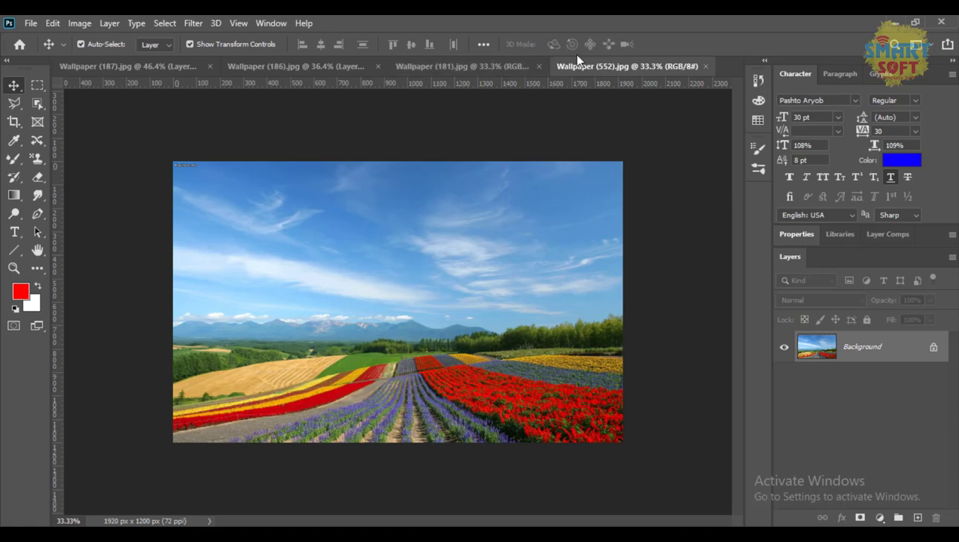
Copy the flower-field photo from Wallpaper (552).jpg into Wallpaper (181).jpg as a layer above the black car photo.
left_click(485, 67)
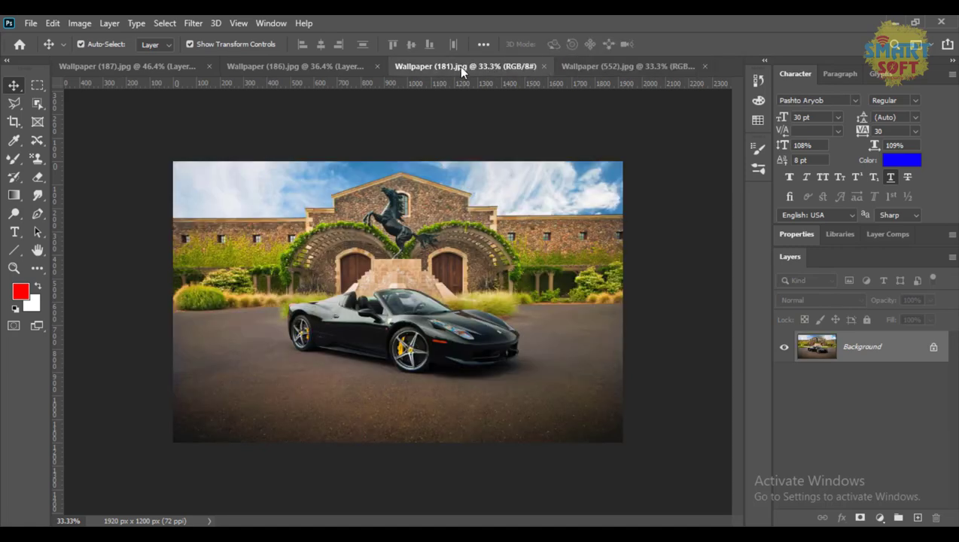
left_click(593, 66)
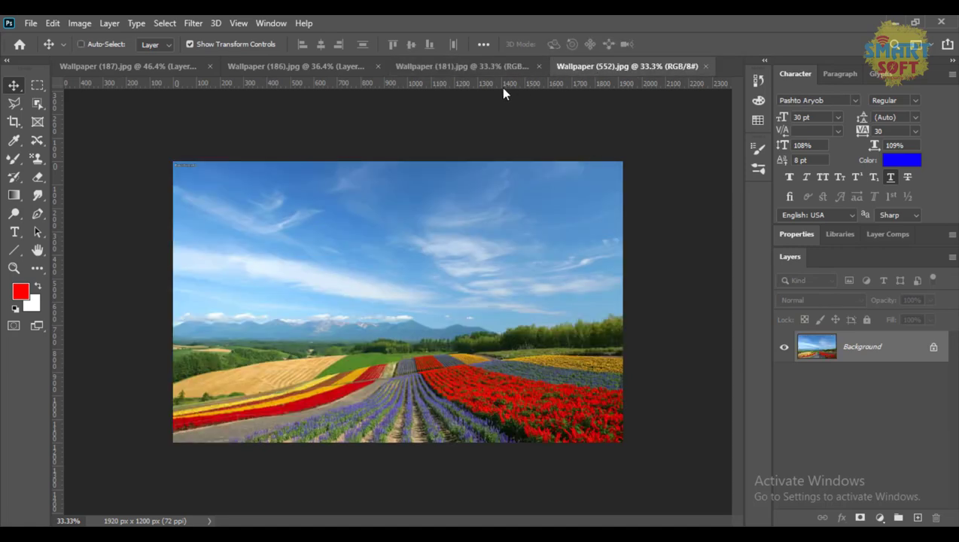
key("ctrl+0")
key("ctrl+shift+Tab")
key("ctrl+0")
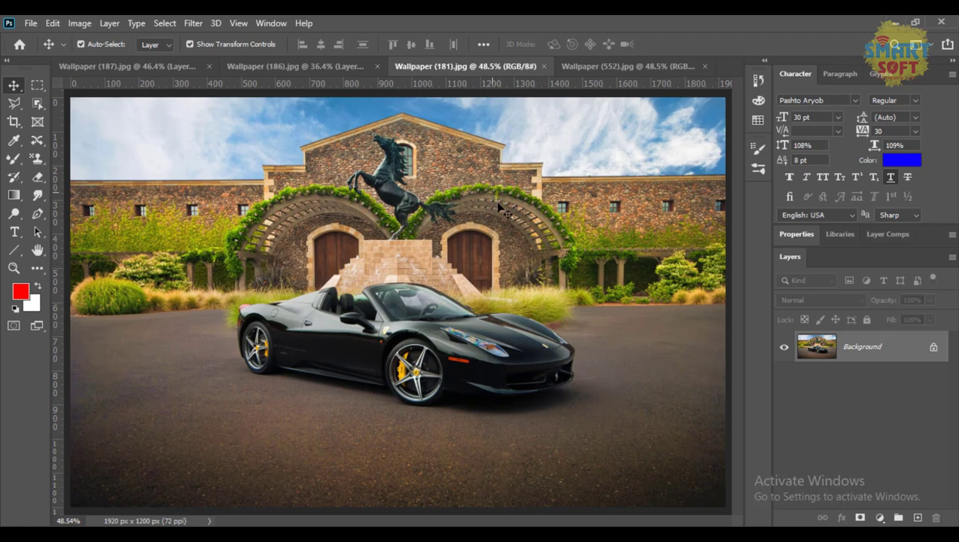
left_click_drag(602, 67, 681, 267)
left_click_drag(784, 340, 317, 246)
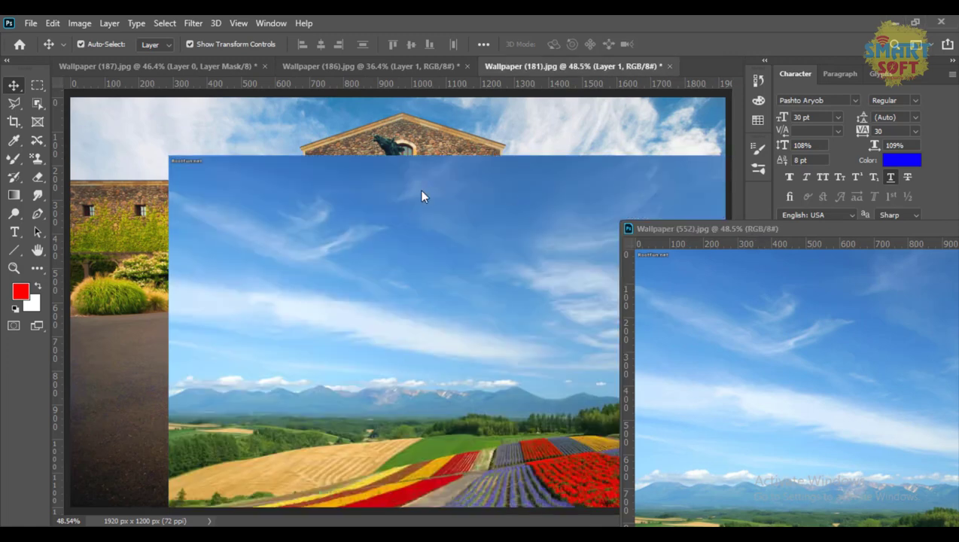
Close the floating Wallpaper (552).jpg and align the copied flower-field layer with the canvas edges in Wallpaper (181).jpg.
left_click_drag(715, 228, 723, 194)
left_click_drag(563, 218, 339, 170)
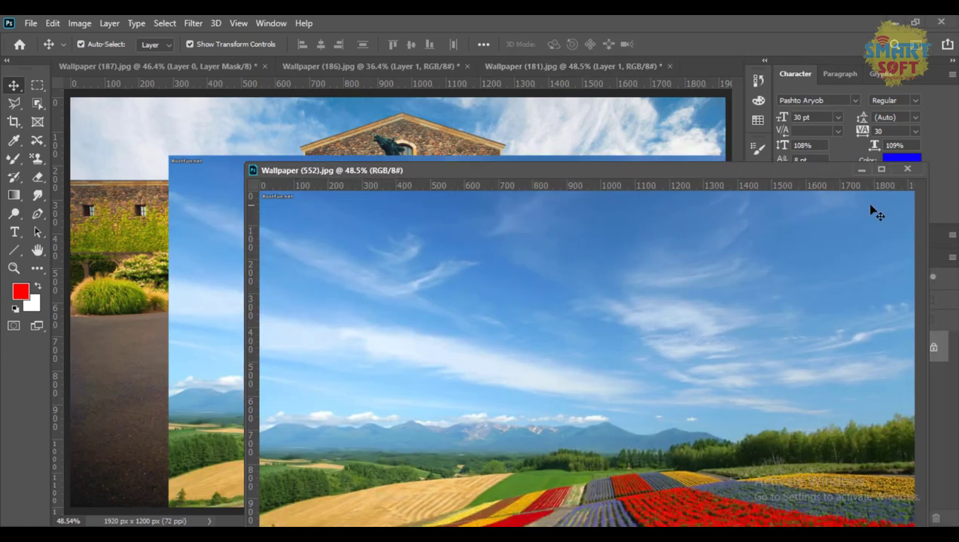
left_click(907, 168)
left_click_drag(490, 310, 400, 259)
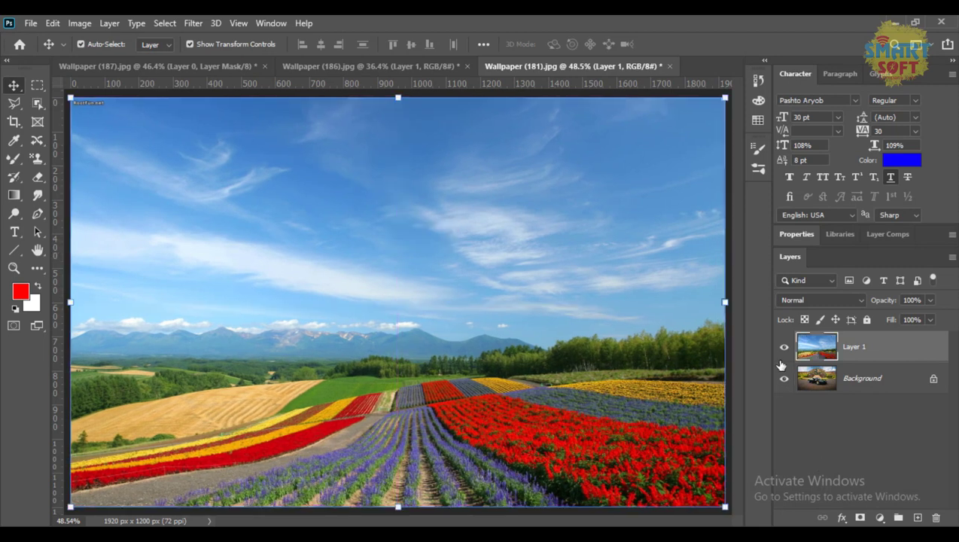
Unlock the Background layer with the black car photo and move it above the flower-field layer.
left_click(933, 380)
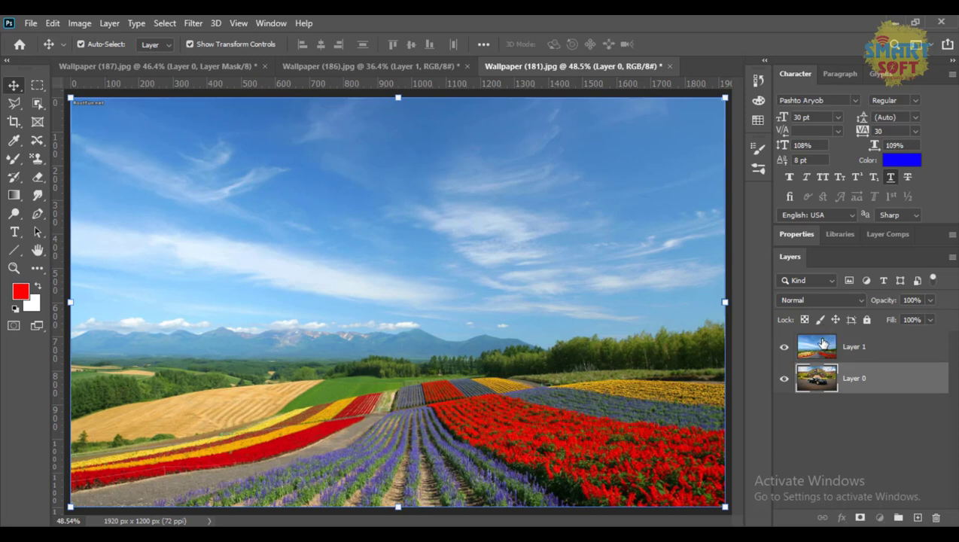
left_click_drag(824, 379, 821, 344)
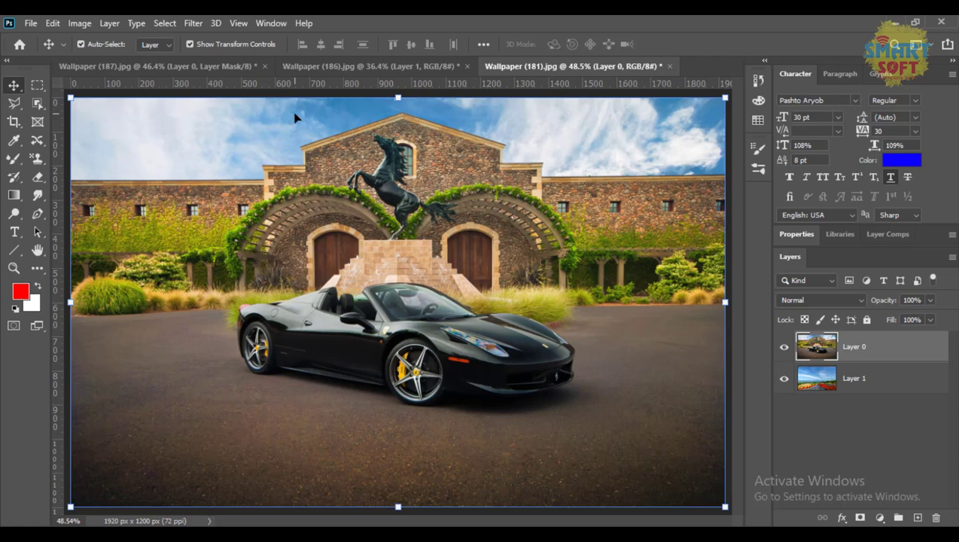
Extend the canvas upward with the Crop tool to a height of 1634 px and deselect the layers.
key("c")
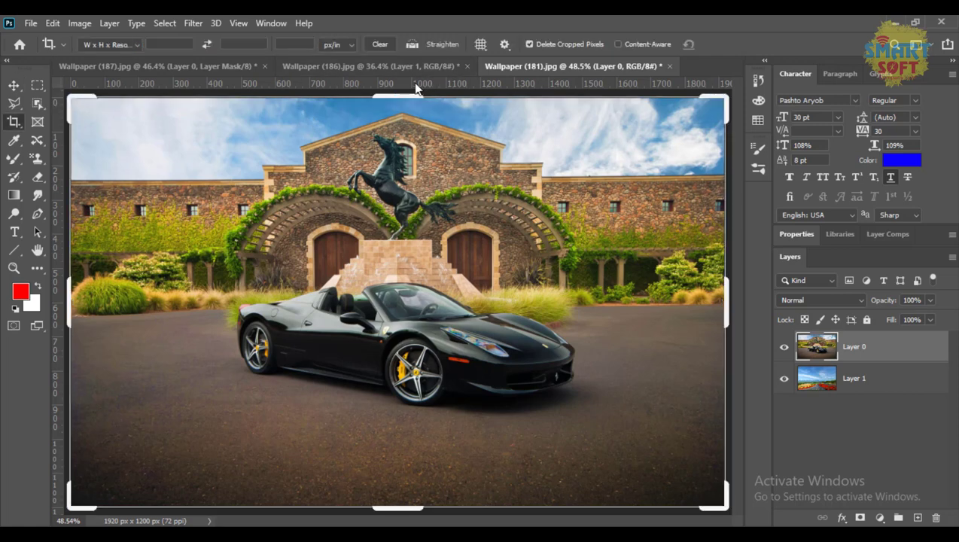
mouse_move(410, 96)
left_mouse_down()
mouse_move(414, 82)
mouse_move(420, 99)
mouse_move(417, 83)
mouse_move(413, 94)
left_mouse_up()
key("Return")
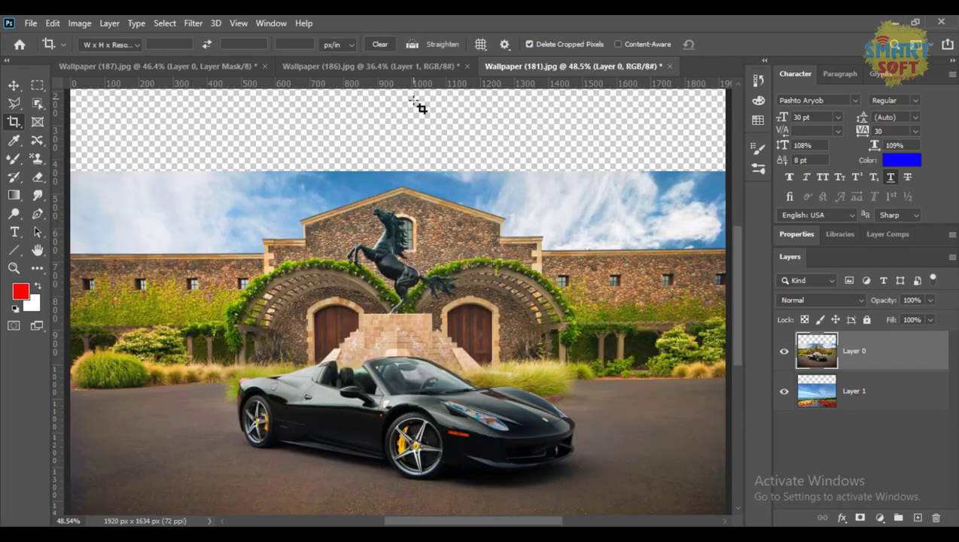
key("v")
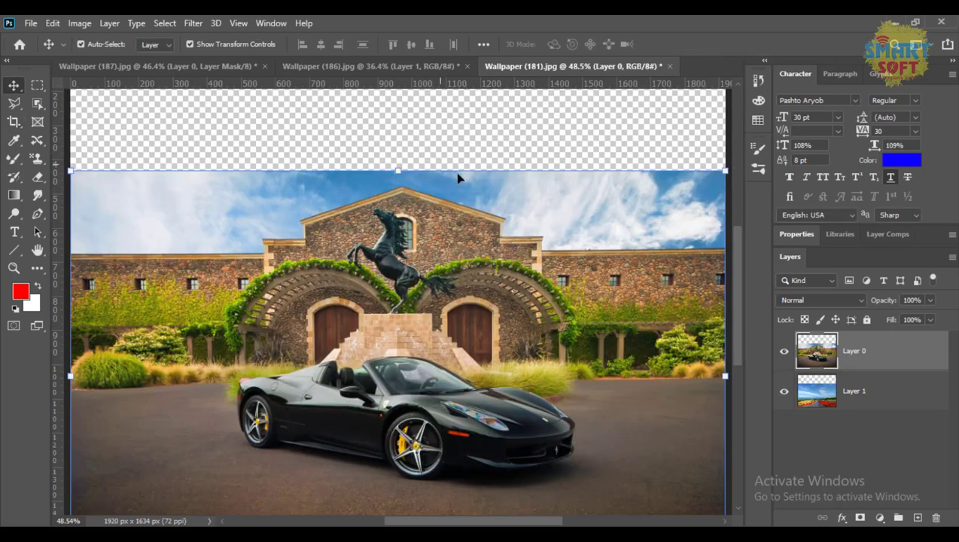
left_click(447, 134)
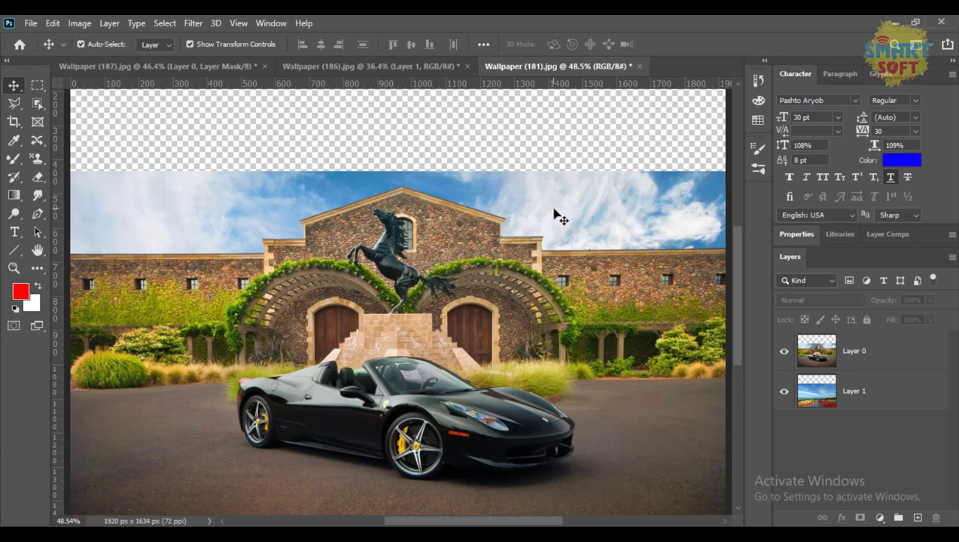
Select the whole sky above the building on Layer 0 using the Quick Selection tool with a 239 px brush.
left_click(38, 103)
right_click(37, 108)
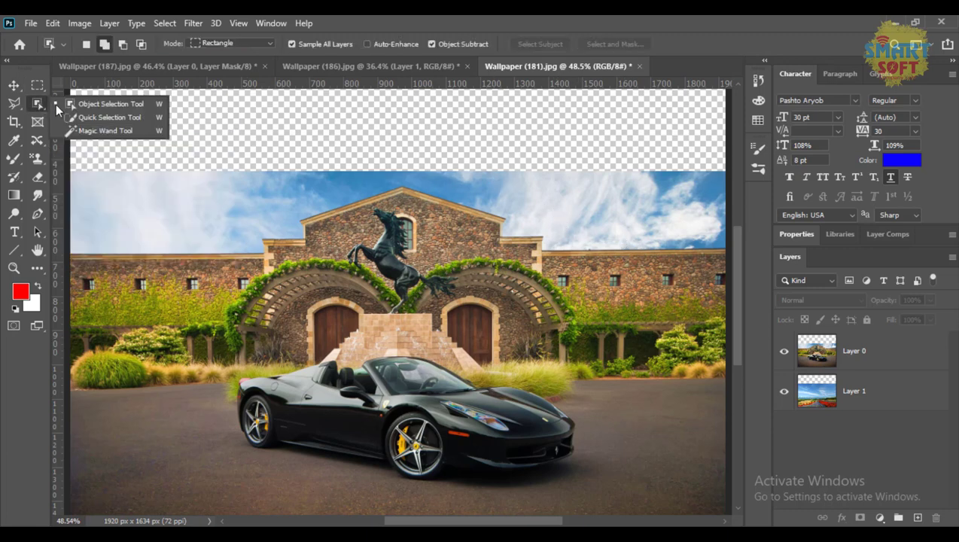
left_click(100, 119)
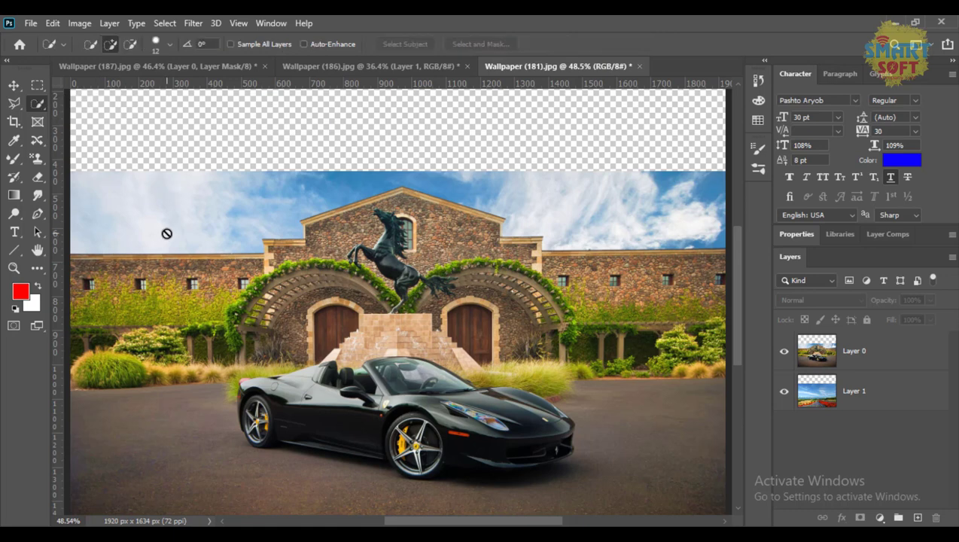
left_click(865, 392)
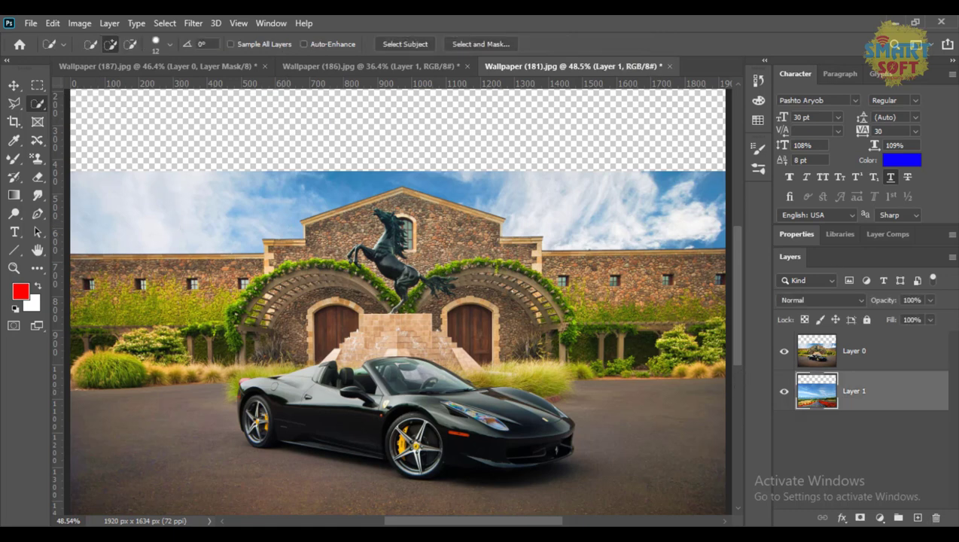
left_click(870, 340)
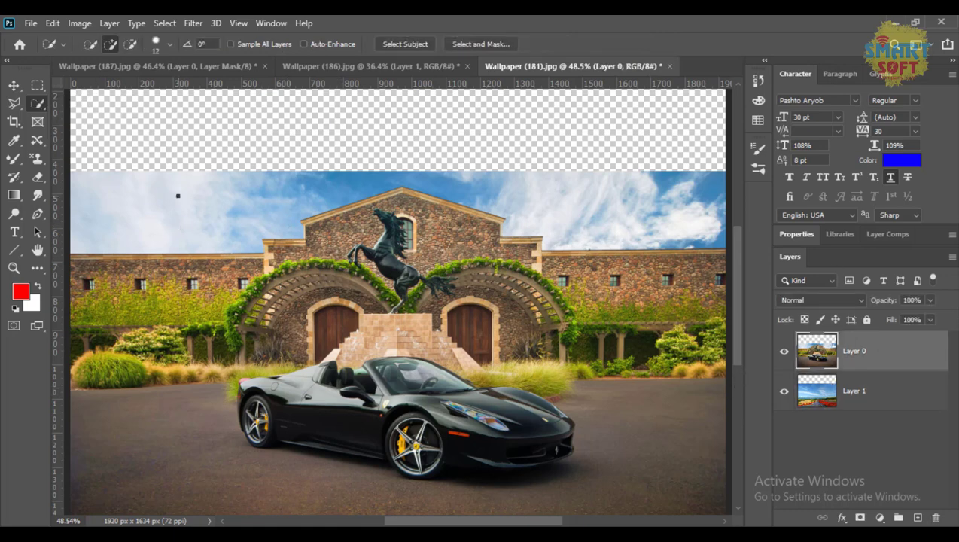
left_click_drag(134, 197, 173, 194)
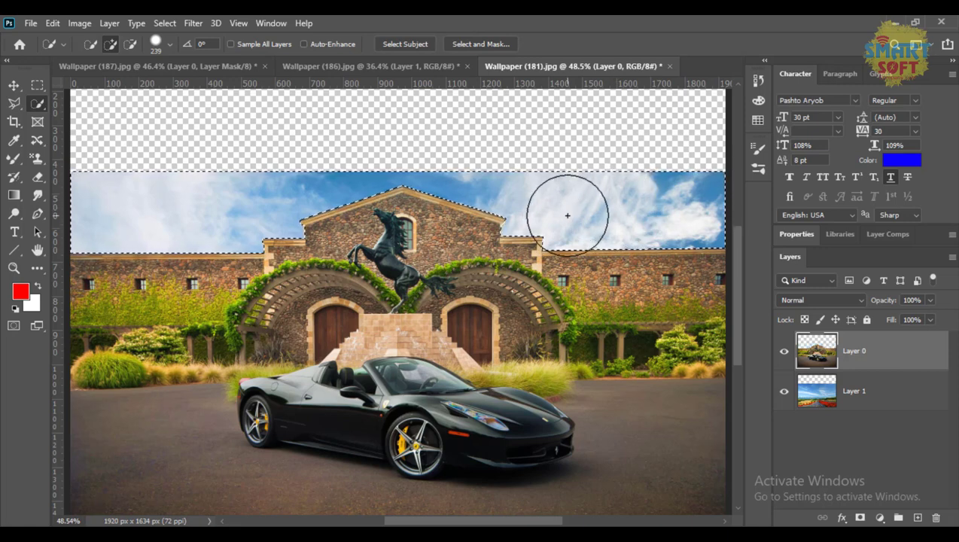
Delete the selected sky from Layer 0, hide the flower-field Layer 1, and clear the selection.
key("Delete")
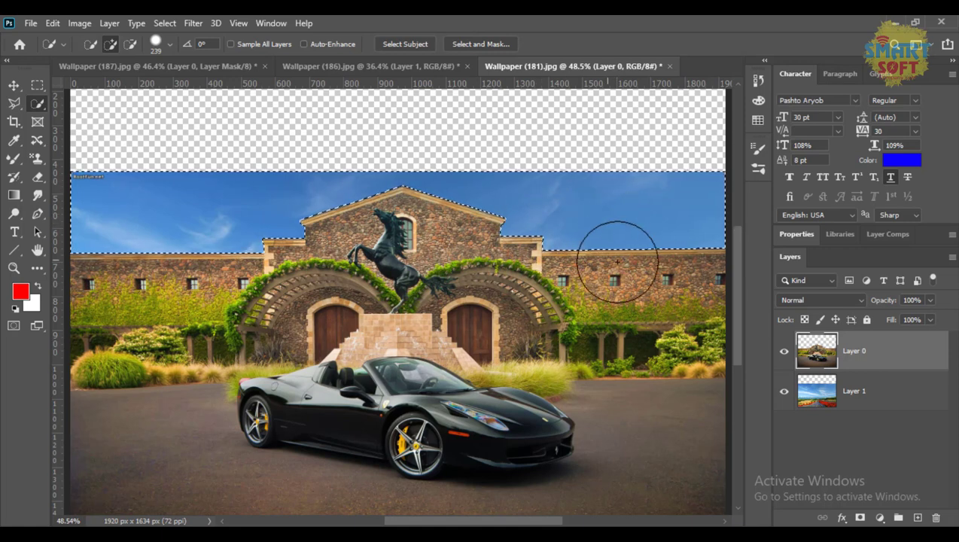
left_click(784, 392)
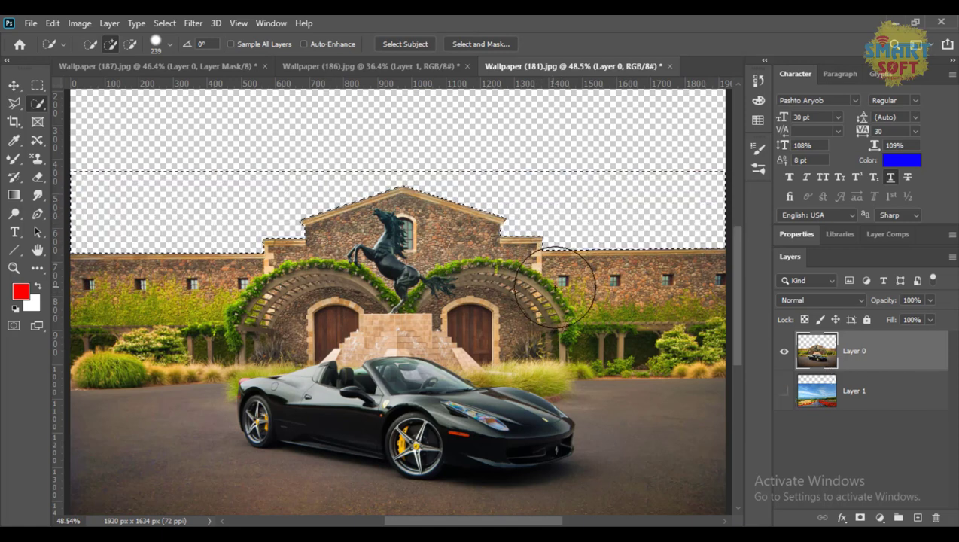
left_click(15, 85)
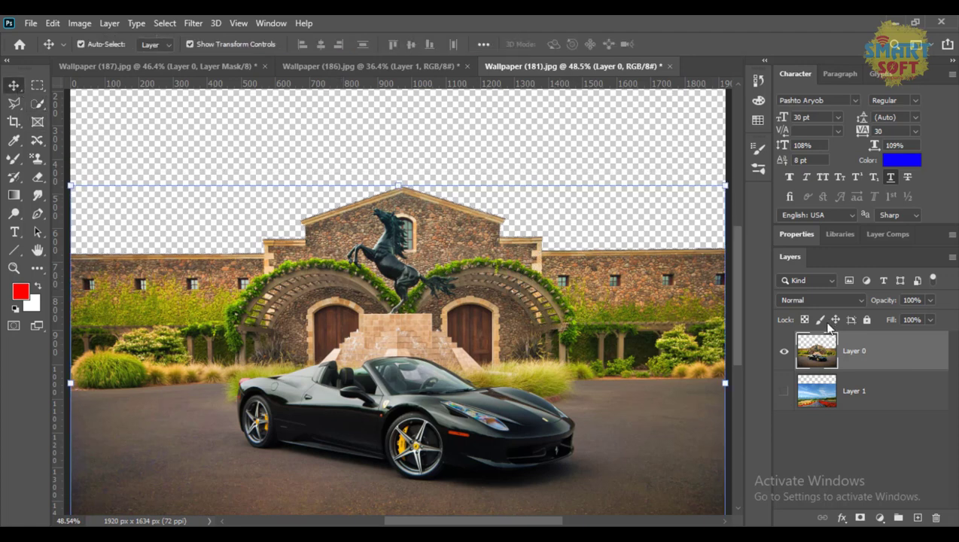
Show the flower-field Layer 1, move it up to the canvas's top edge behind the building, and deselect the layers.
left_click(825, 384)
left_click(784, 392)
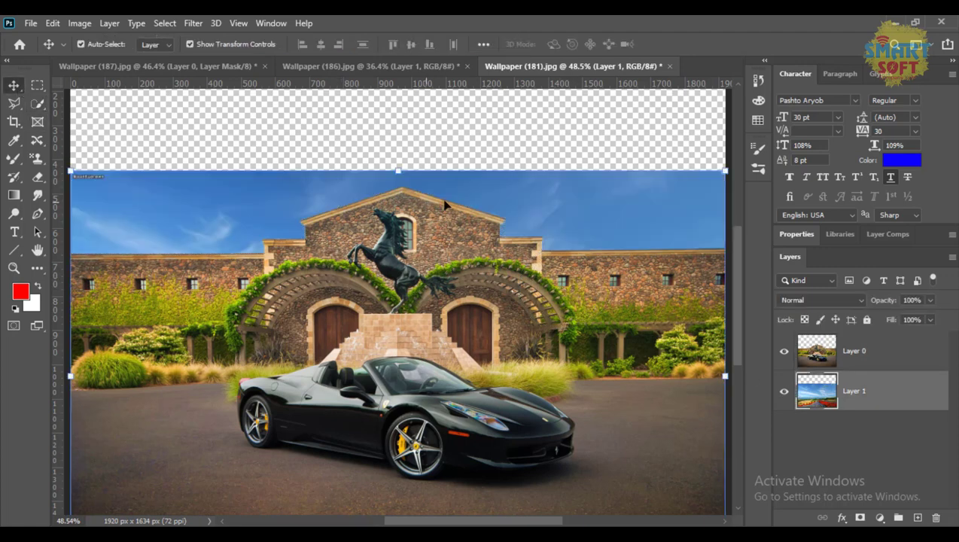
left_click_drag(487, 214, 526, 230)
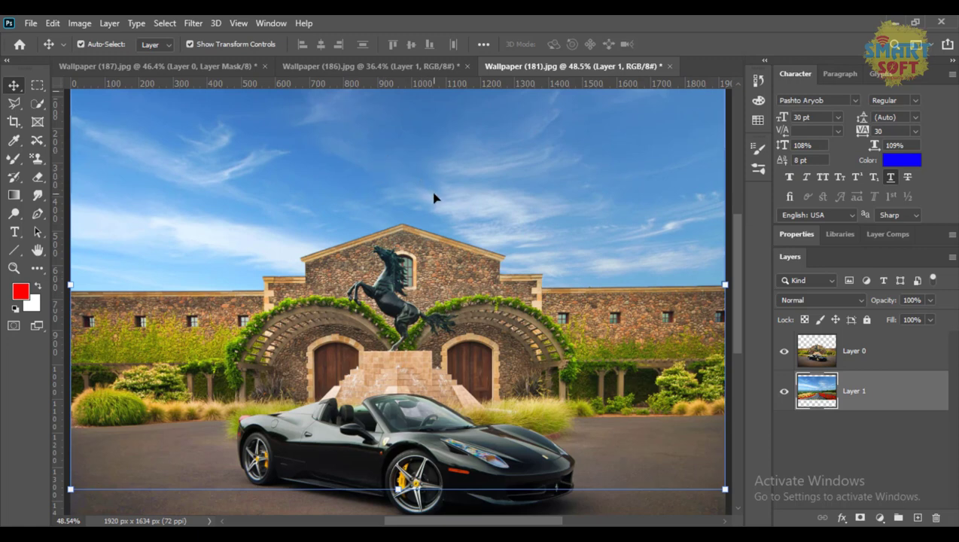
scroll(438, 199, "up", 1)
left_click_drag(440, 201, 449, 185)
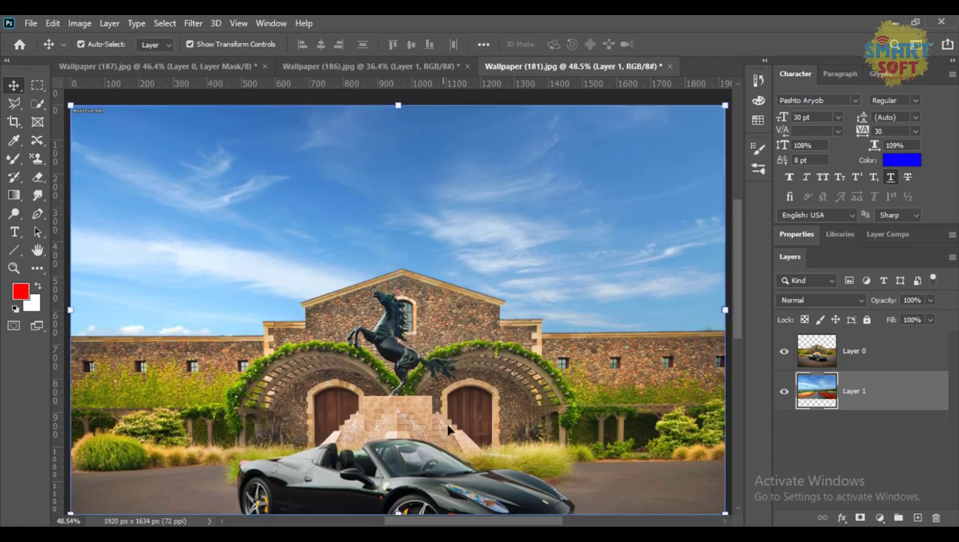
scroll(506, 411, "down", 2)
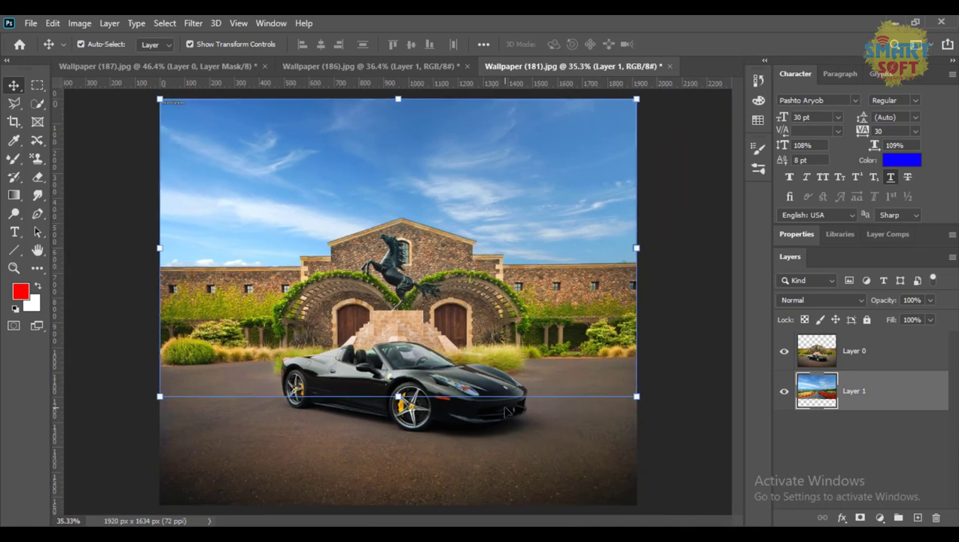
left_click(698, 451)
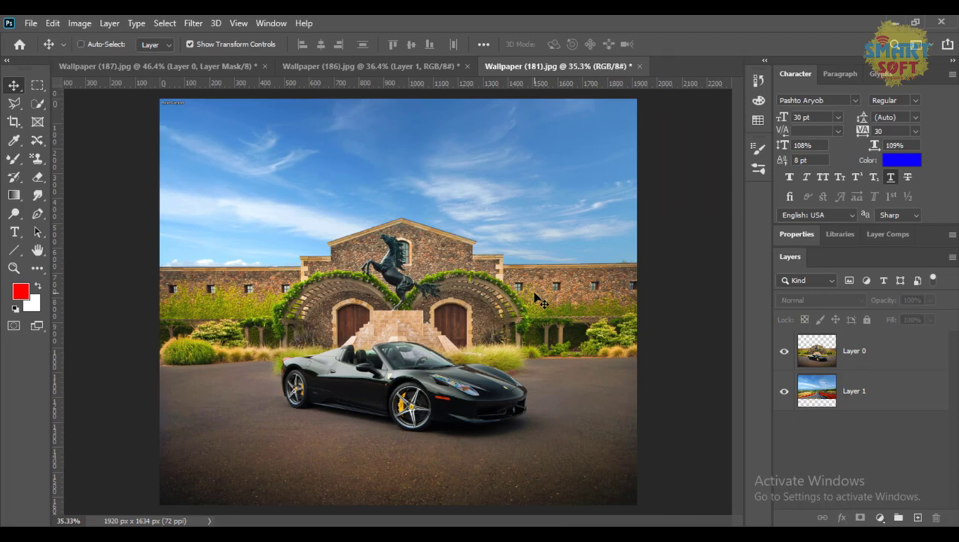
In Wallpaper (4).jpg, align the flower-field Layer 1 with the canvas's top edge, and show and select the blue-car Layer 0.
key("ctrl+o")
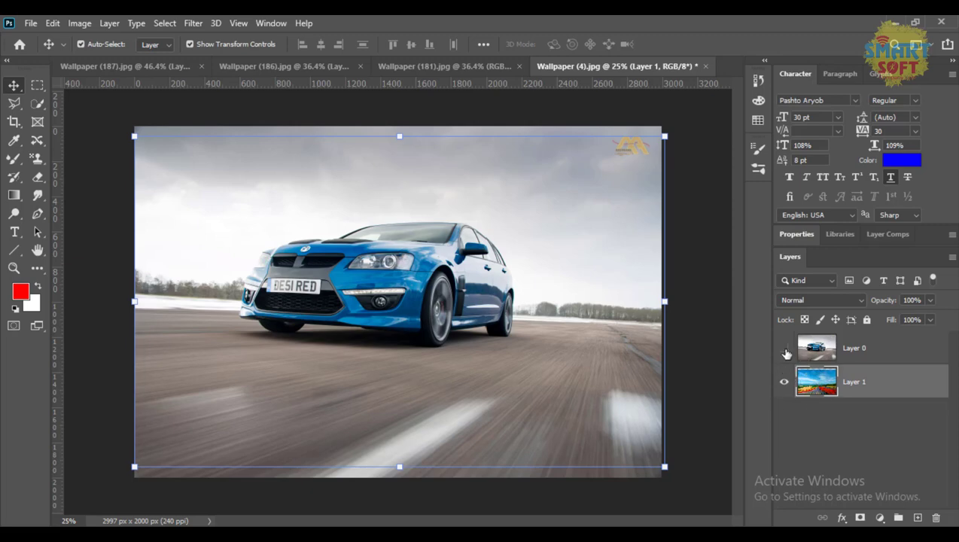
left_click(785, 349)
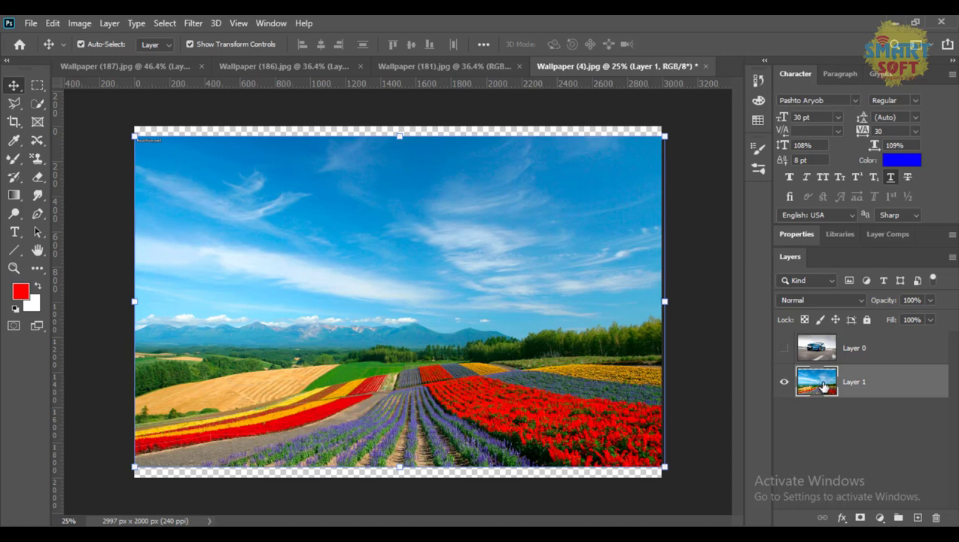
left_click_drag(361, 327, 363, 320)
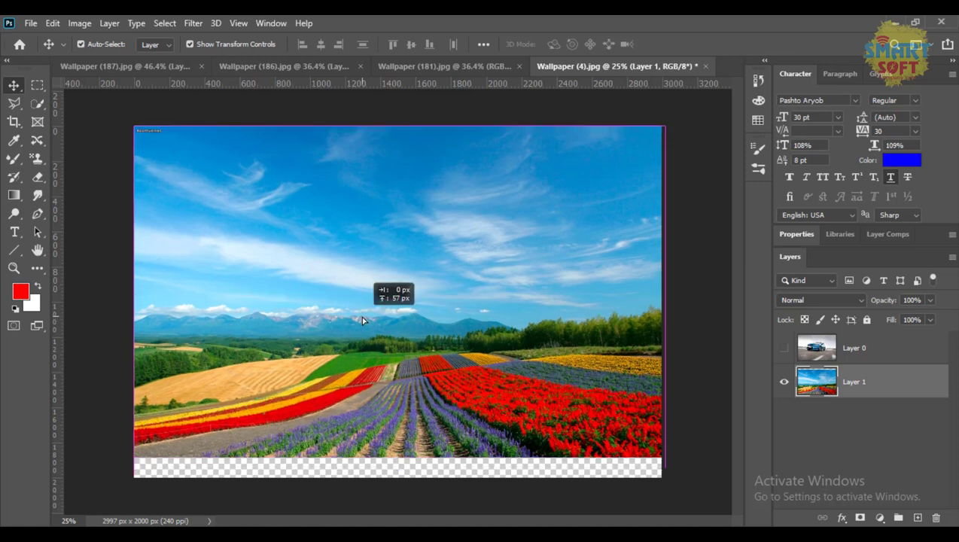
key("alt+]")
left_click(787, 350)
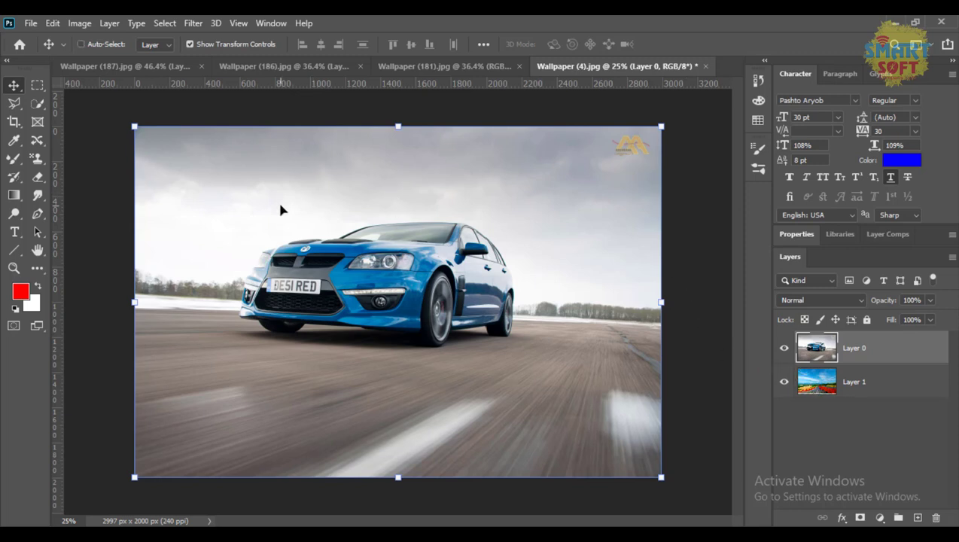
Select the cloudy sky around the blue car on Layer 0 using the Quick Selection tool with a 239 px brush.
key("ctrl+plus")
left_click_drag(280, 210, 474, 283)
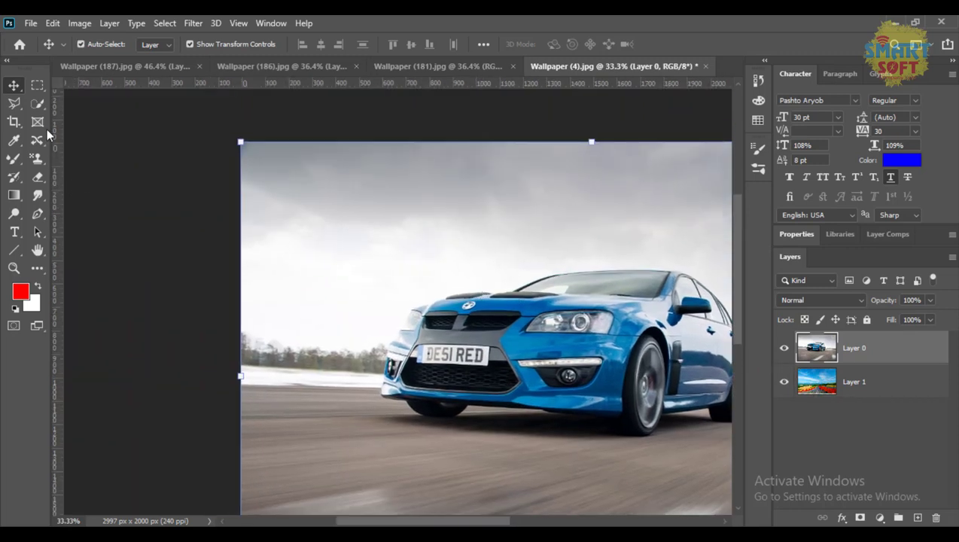
left_click(39, 104)
mouse_move(267, 268)
left_mouse_down()
mouse_move(345, 215)
mouse_move(441, 226)
left_mouse_up()
left_click_drag(578, 248, 243, 320)
key("ctrl+d")
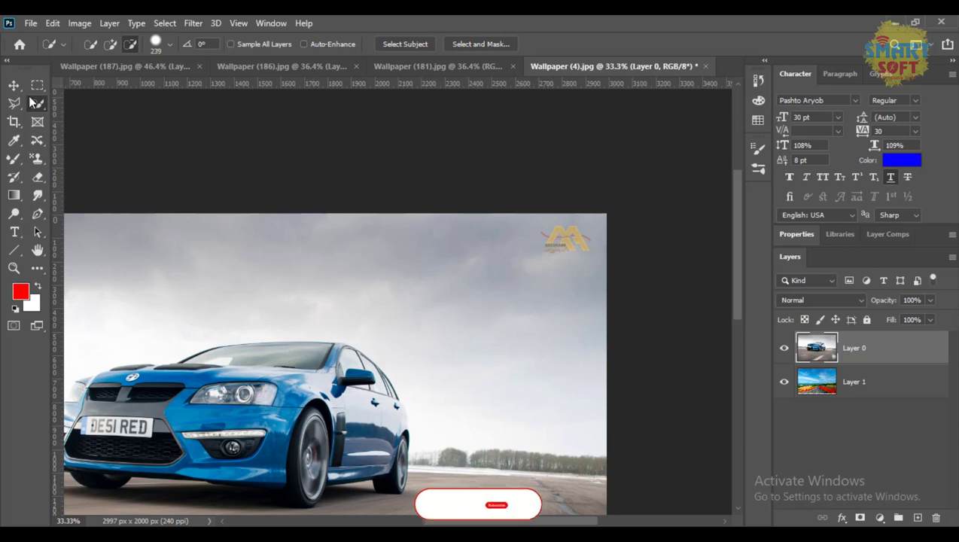
mouse_move(541, 377)
left_mouse_down()
mouse_move(385, 296)
mouse_move(396, 314)
mouse_move(468, 321)
mouse_move(473, 388)
mouse_move(452, 364)
mouse_move(467, 368)
mouse_move(406, 327)
left_mouse_up()
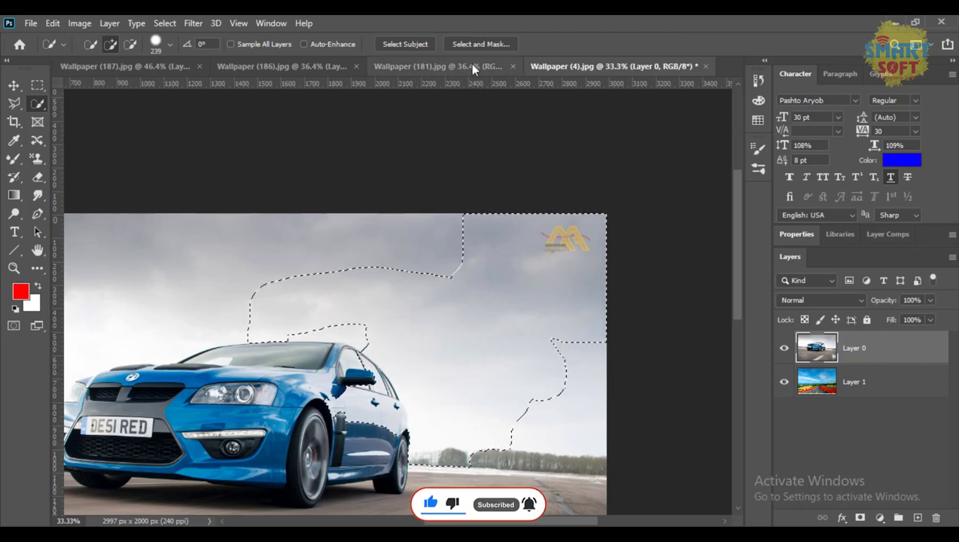
left_click_drag(563, 403, 578, 407)
left_click_drag(579, 346, 593, 373)
left_click_drag(517, 312, 679, 296)
mouse_move(617, 270)
left_mouse_down()
mouse_move(296, 272)
mouse_move(239, 288)
mouse_move(444, 281)
mouse_move(544, 222)
mouse_move(338, 229)
left_mouse_up()
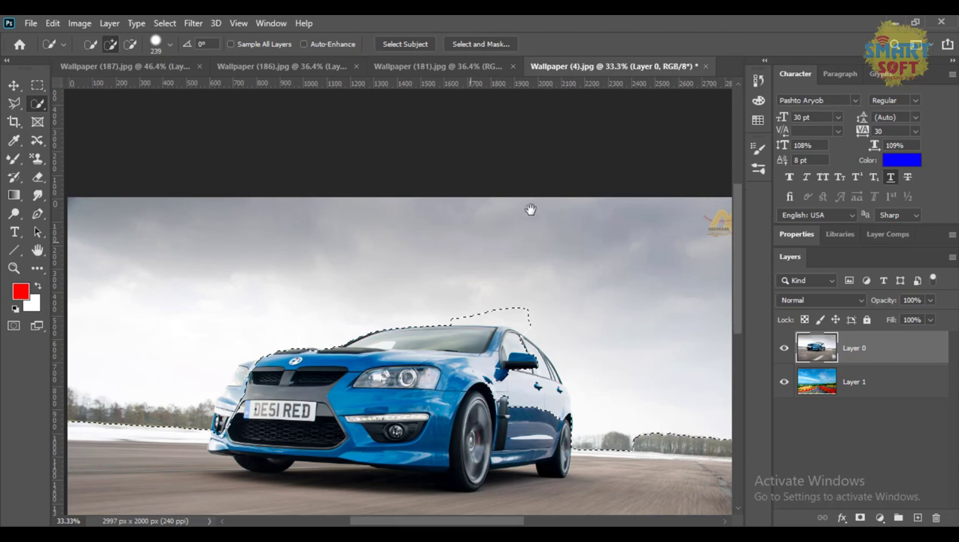
Extend the sky selection over the tree line beside the car's front, down to the snow strip.
left_click_drag(524, 216, 714, 147)
left_click_drag(494, 367, 133, 332)
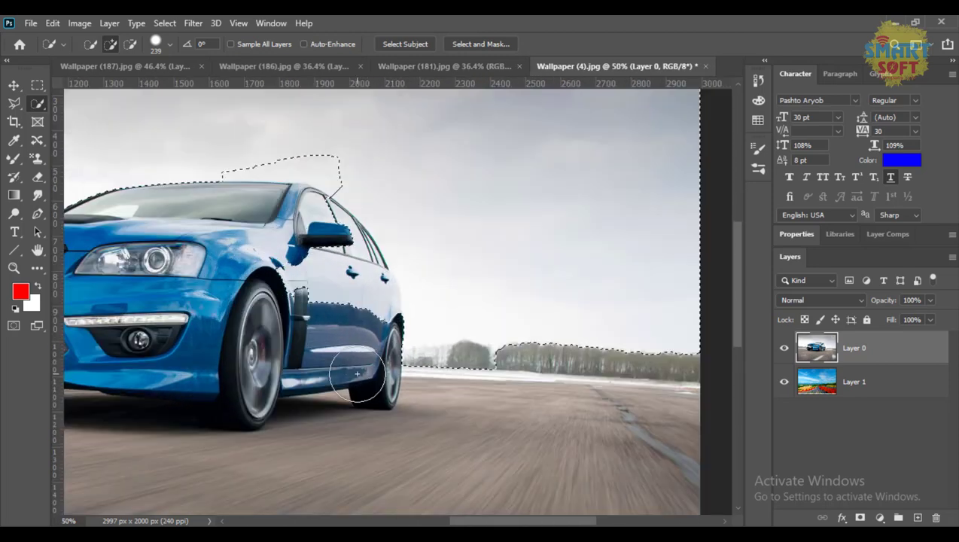
scroll(357, 373, "up", 1)
mouse_move(469, 369)
left_mouse_down()
mouse_move(278, 377)
mouse_move(653, 365)
left_mouse_up()
left_click_drag(269, 365, 525, 357)
scroll(525, 358, "up", 2)
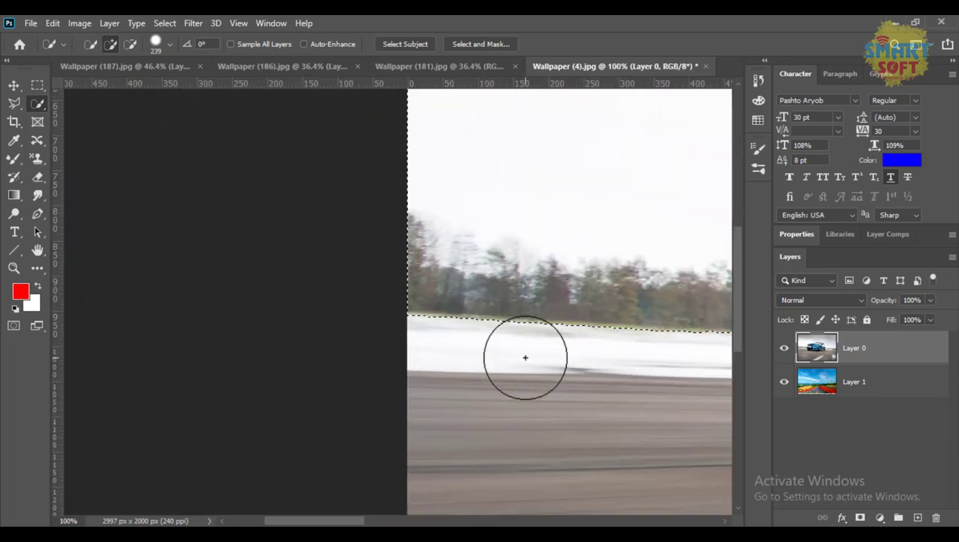
left_click_drag(637, 327, 334, 337)
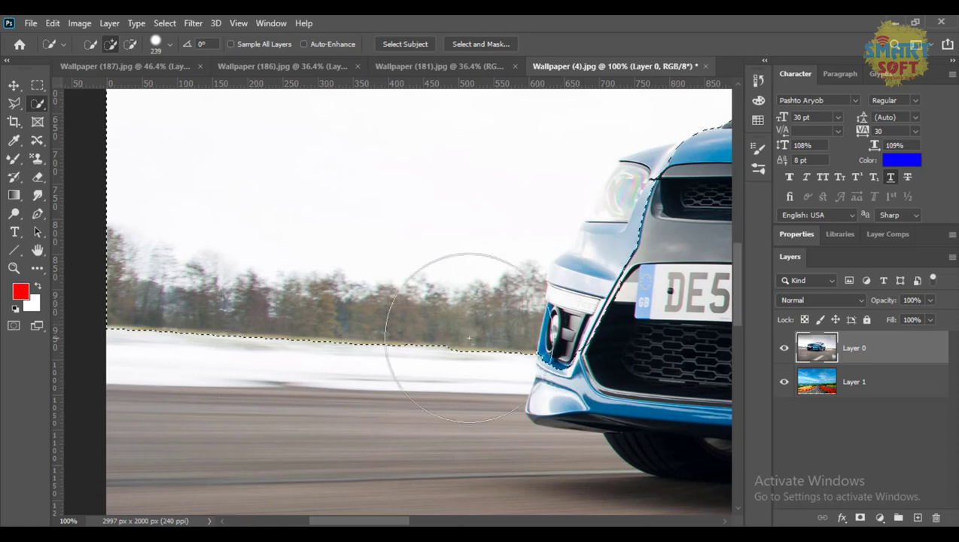
left_click_drag(532, 326, 466, 326)
Subtract the car's outer headlight and front bumper corner from the selection with a 103 px brush.
left_click(127, 46)
mouse_move(526, 309)
left_mouse_down()
mouse_move(479, 311)
mouse_move(471, 332)
mouse_move(466, 295)
mouse_move(516, 229)
mouse_move(451, 263)
mouse_move(348, 346)
left_mouse_up()
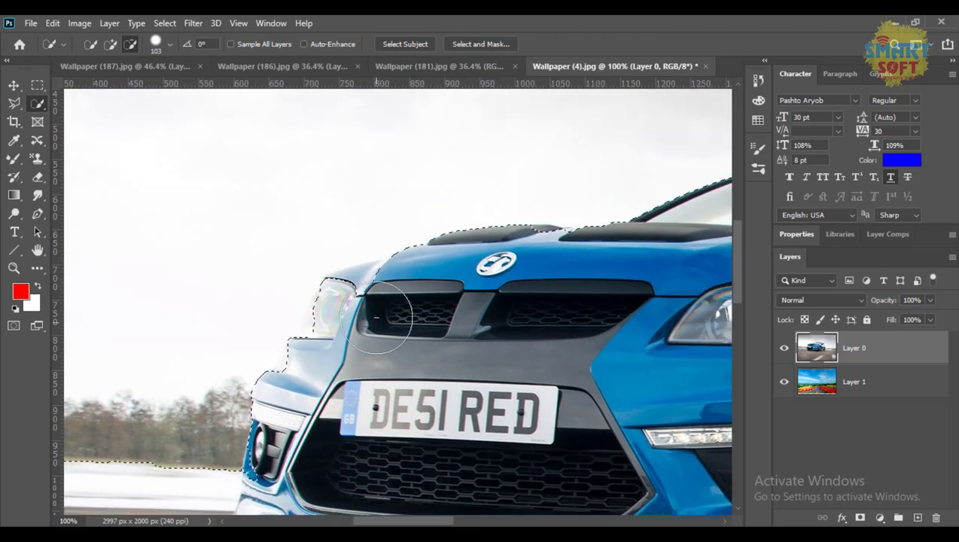
left_click_drag(683, 270, 260, 396)
left_click_drag(456, 302, 295, 302)
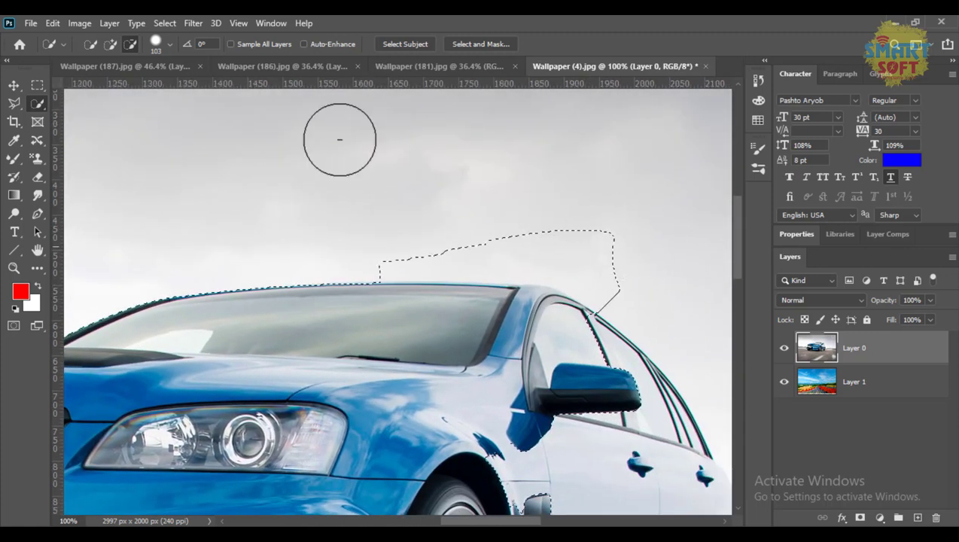
Add the leftover patch of sky above the car's roof to the selection.
left_click(132, 64)
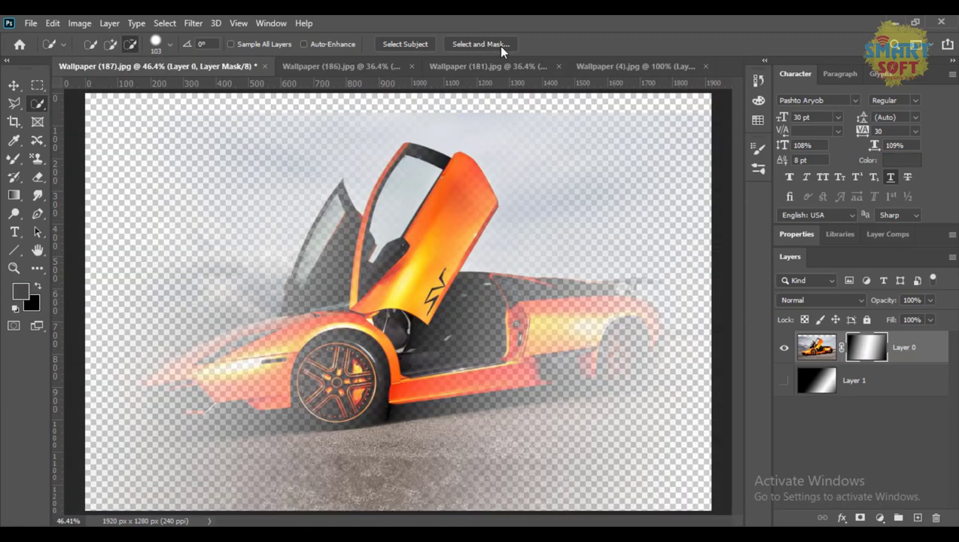
left_click(650, 69)
left_click_drag(594, 224, 545, 239)
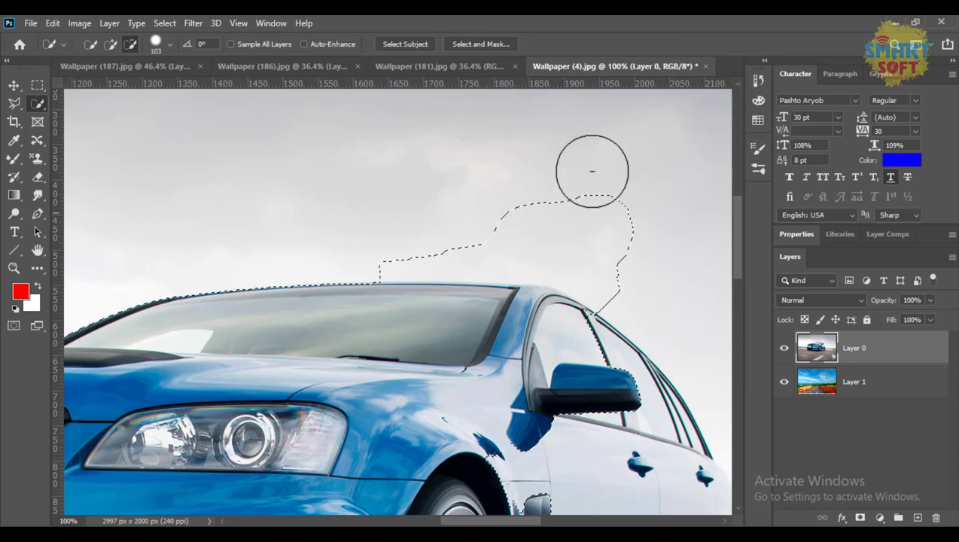
mouse_move(617, 249)
left_mouse_down()
mouse_move(571, 216)
mouse_move(555, 250)
mouse_move(491, 244)
mouse_move(401, 269)
mouse_move(456, 285)
left_mouse_up()
key("ctrl+0")
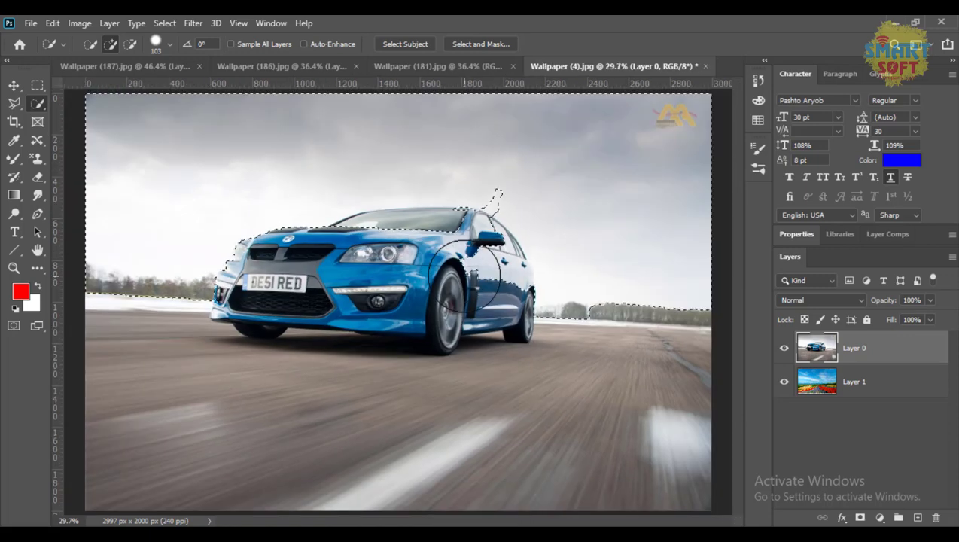
mouse_move(470, 188)
left_mouse_down()
mouse_move(501, 185)
mouse_move(484, 214)
mouse_move(456, 216)
mouse_move(467, 211)
left_mouse_up()
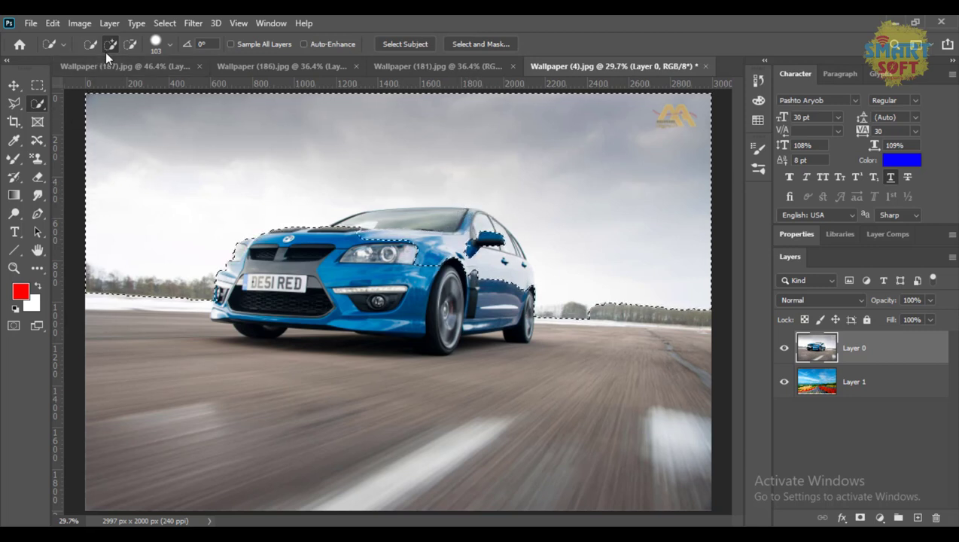
Subtract the wrongly included windshield, bonnet, front fender and mirror areas of the car from the selection.
left_click(129, 44)
mouse_move(325, 236)
left_mouse_down()
mouse_move(367, 226)
mouse_move(494, 228)
mouse_move(464, 268)
mouse_move(514, 284)
mouse_move(502, 252)
left_mouse_up()
key("ctrl+plus")
key("ctrl+plus")
key("ctrl+plus")
key("ctrl+plus")
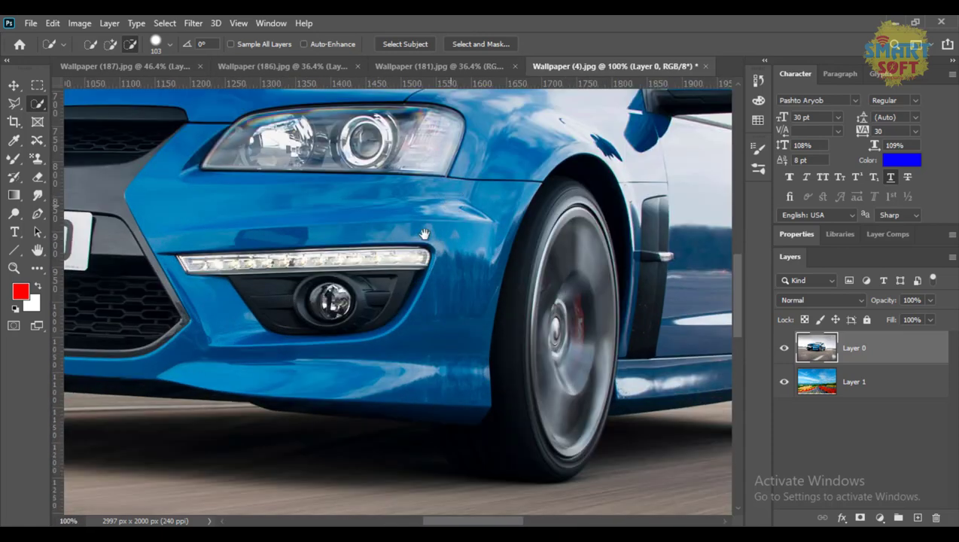
left_click_drag(425, 234, 415, 313)
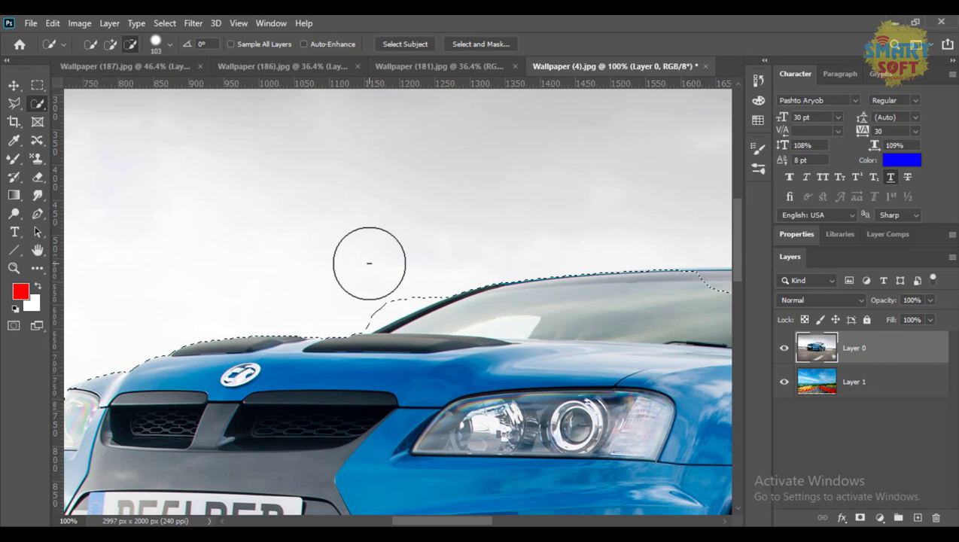
Add the missed sky gap at the base of the windshield to the selection with a 54 px brush.
key("ctrl+minus")
key("ctrl+plus")
key("ctrl+plus")
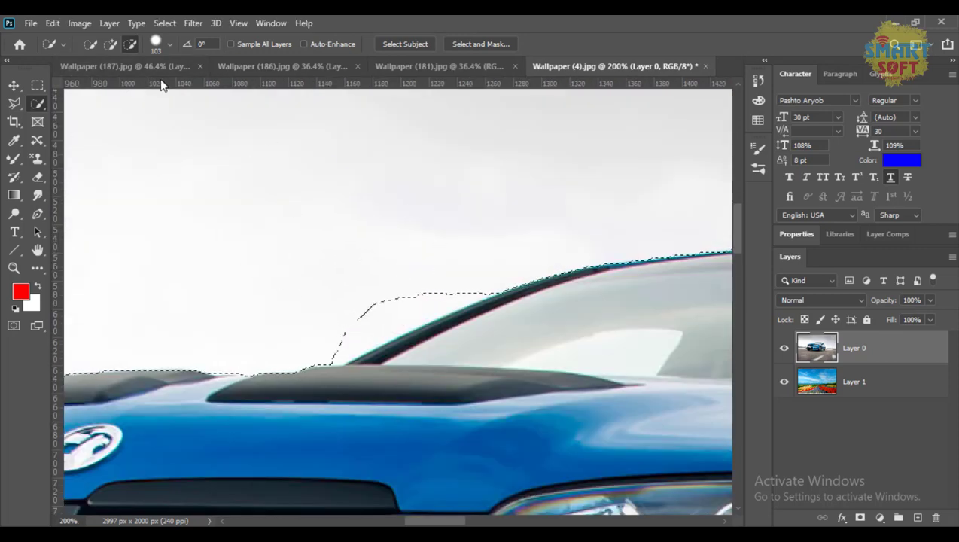
left_click_drag(313, 269, 324, 279)
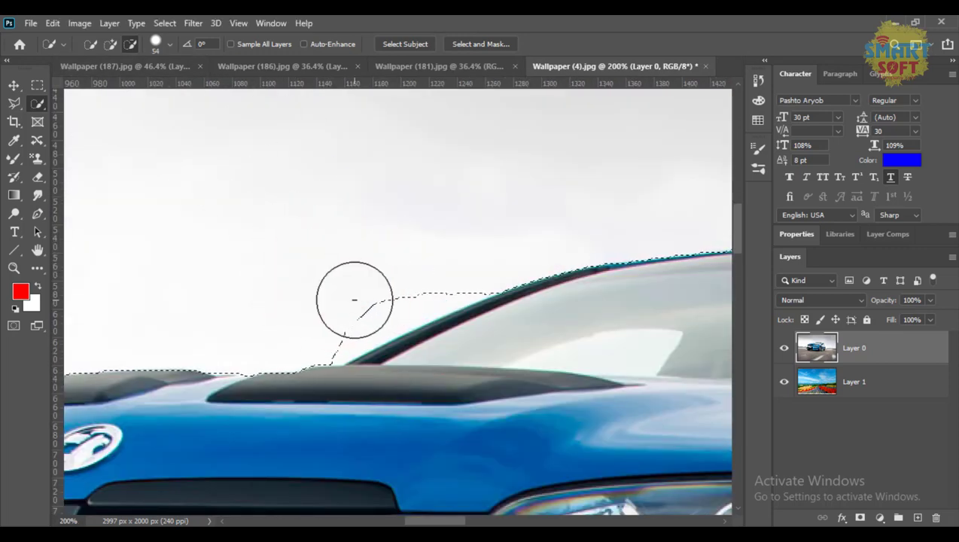
left_click(110, 43)
mouse_move(392, 246)
left_mouse_down()
mouse_move(396, 284)
mouse_move(332, 325)
mouse_move(430, 290)
left_mouse_up()
left_click_drag(673, 281, 105, 256)
Subtract the car's roof edge, side windows and rear body from the selection so its outline follows the car.
left_click(130, 45)
mouse_move(226, 219)
left_mouse_down()
mouse_move(246, 253)
mouse_move(385, 261)
mouse_move(487, 253)
mouse_move(525, 236)
mouse_move(606, 257)
mouse_move(587, 271)
left_mouse_up()
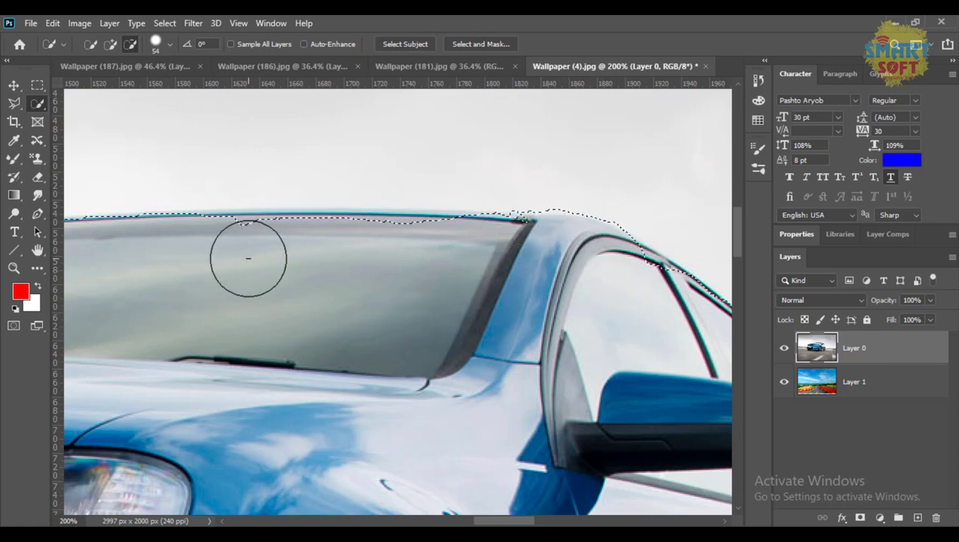
left_click_drag(288, 291, 154, 284)
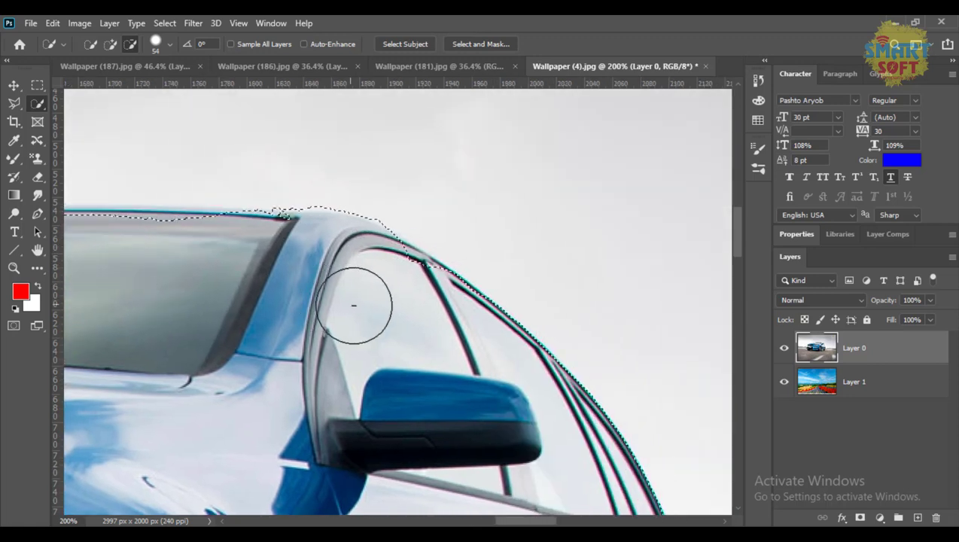
left_click_drag(483, 316, 167, 214)
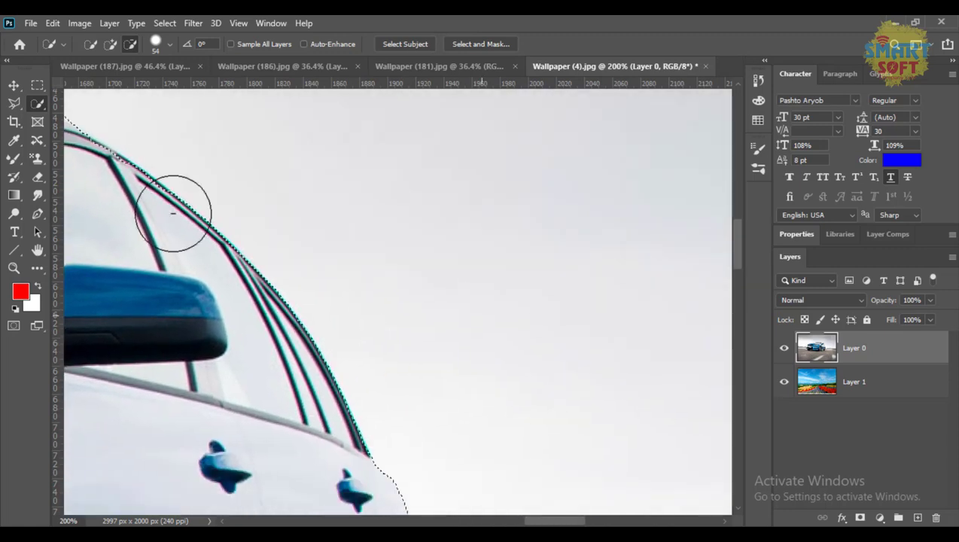
left_click_drag(368, 391, 302, 136)
left_click_drag(419, 276, 329, 82)
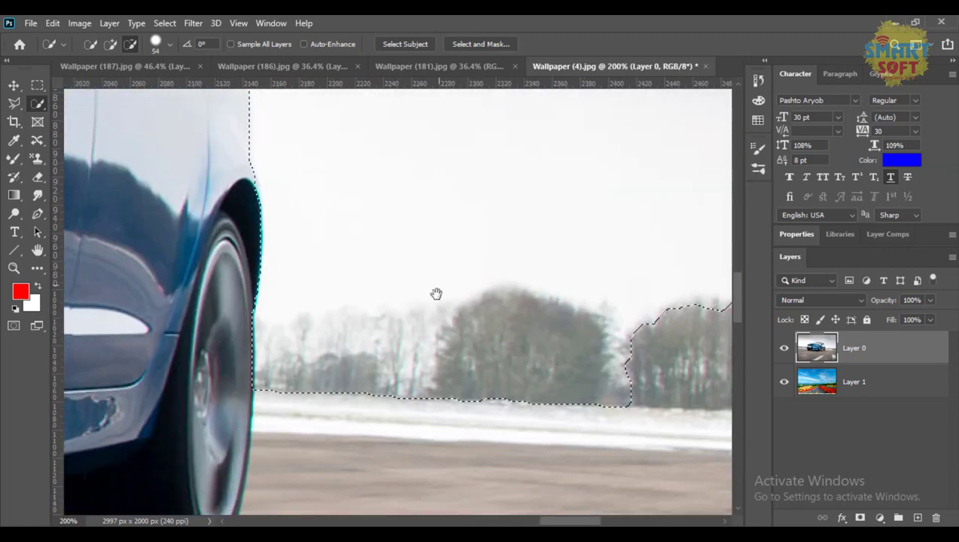
Undo the tree subtraction and add the distant tree line behind the car to the selection.
left_click_drag(540, 346, 249, 329)
left_click(333, 344)
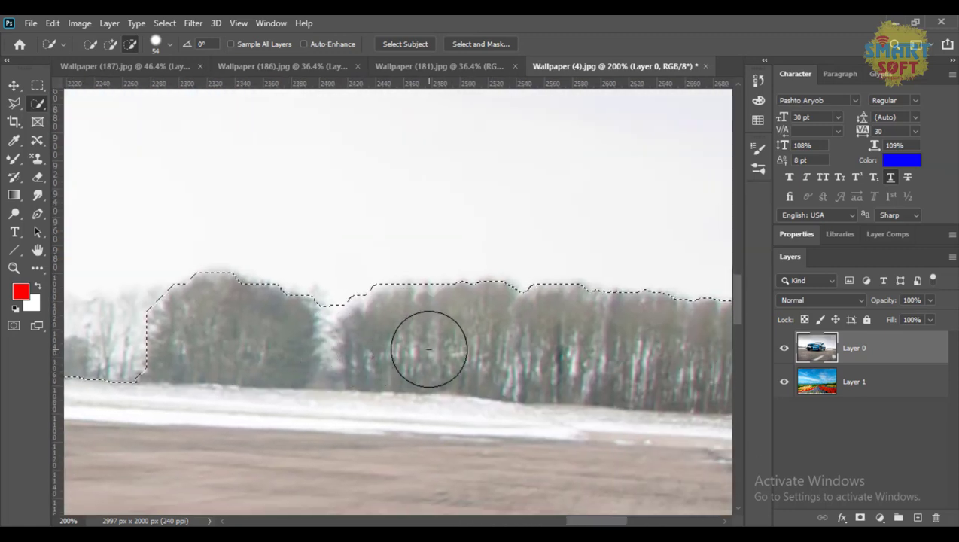
key("ctrl+z")
left_click(110, 47)
mouse_move(327, 334)
left_mouse_down()
mouse_move(501, 346)
mouse_move(132, 325)
left_mouse_up()
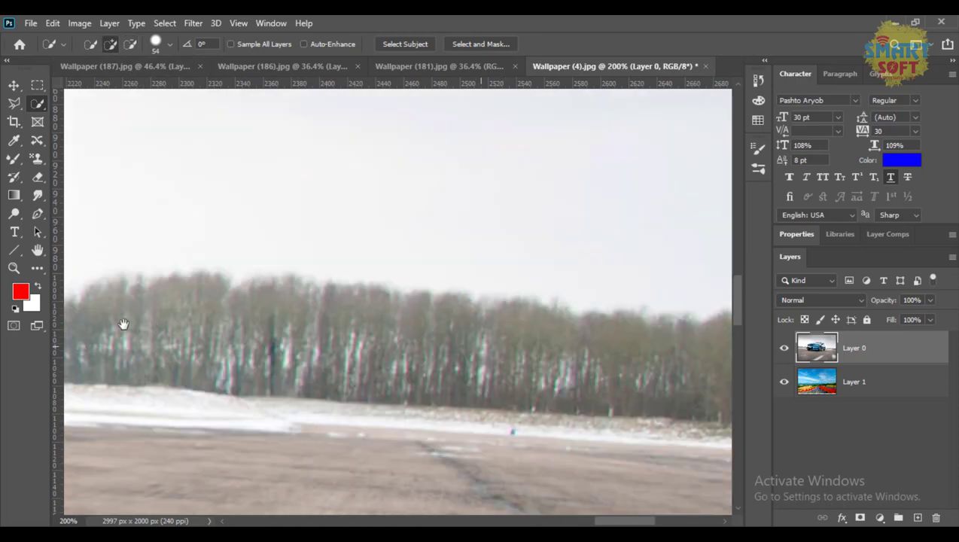
left_click_drag(321, 354, 222, 356)
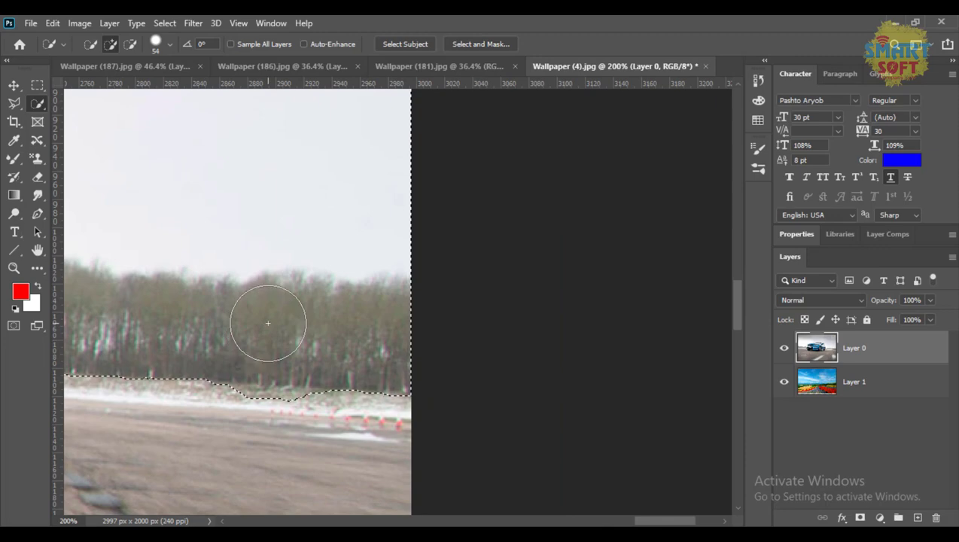
Add a layer mask to Layer 0 from the current sky and tree selection.
scroll(267, 322, "left", 3)
key("ctrl+0")
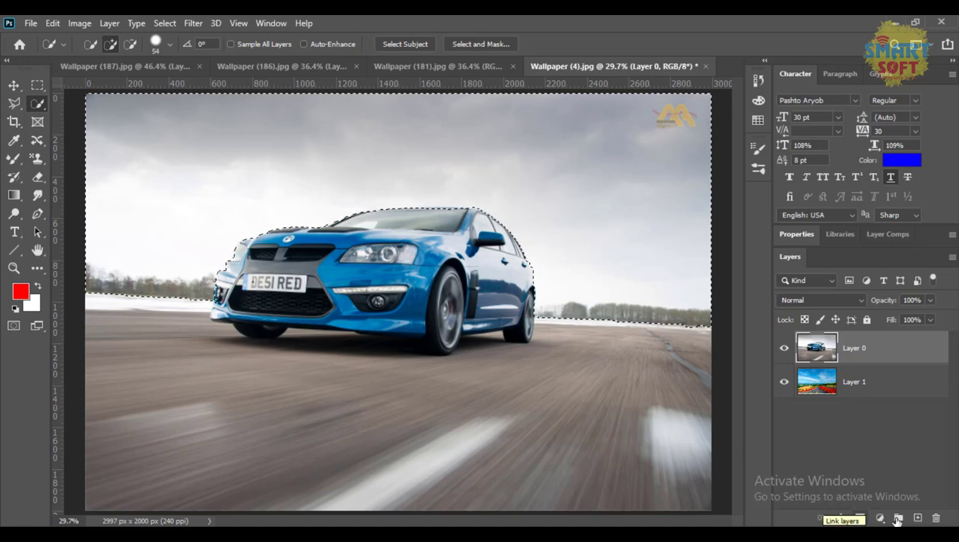
left_click(860, 518)
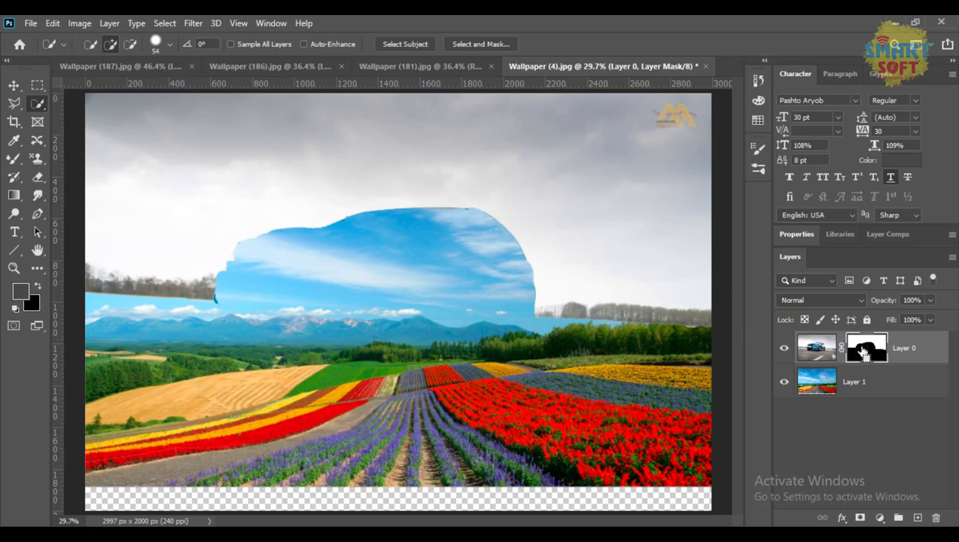
Invert Layer 0's mask to reveal the car and road, and move the flower-field background layer up behind the car.
key("ctrl+i")
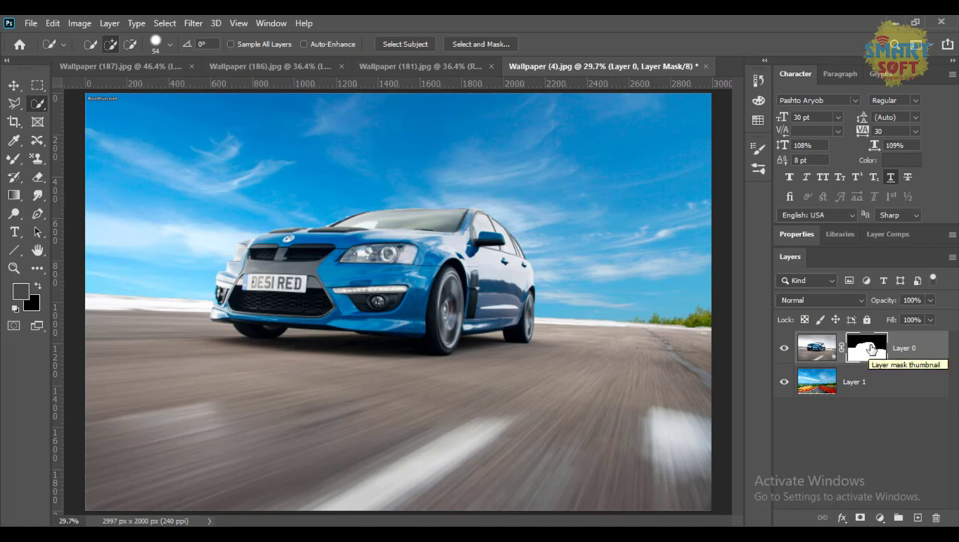
mouse_move(871, 348)
left_mouse_down()
mouse_move(869, 382)
mouse_move(860, 347)
left_mouse_up()
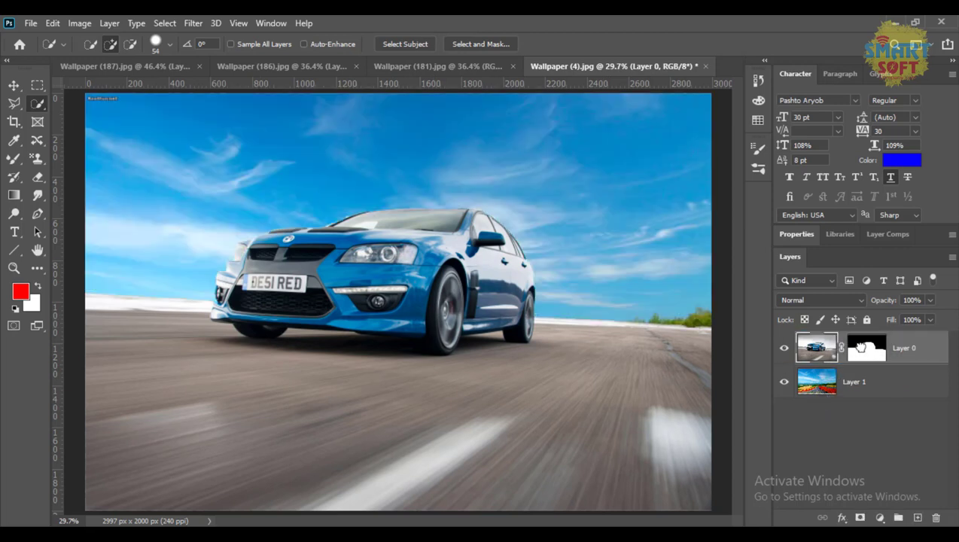
left_click(12, 85)
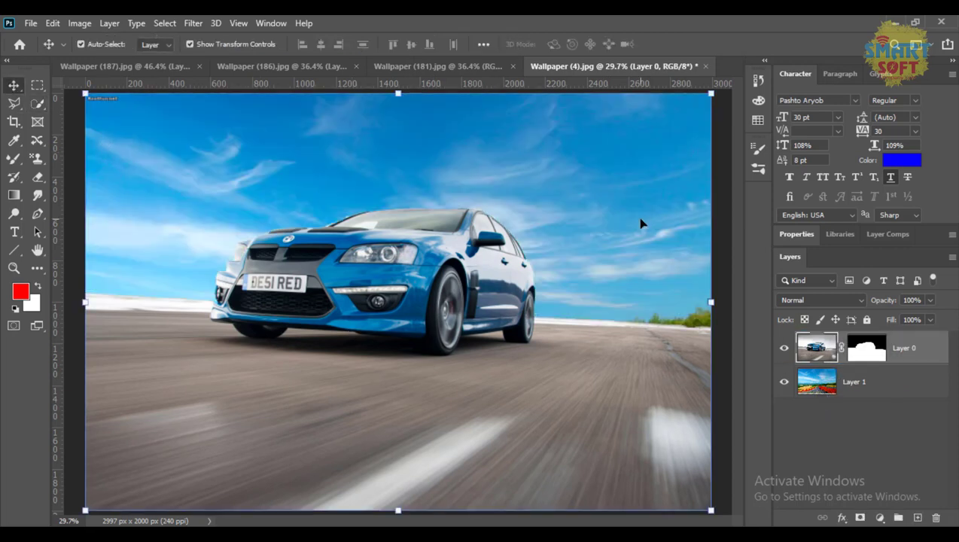
left_click_drag(648, 285, 646, 181)
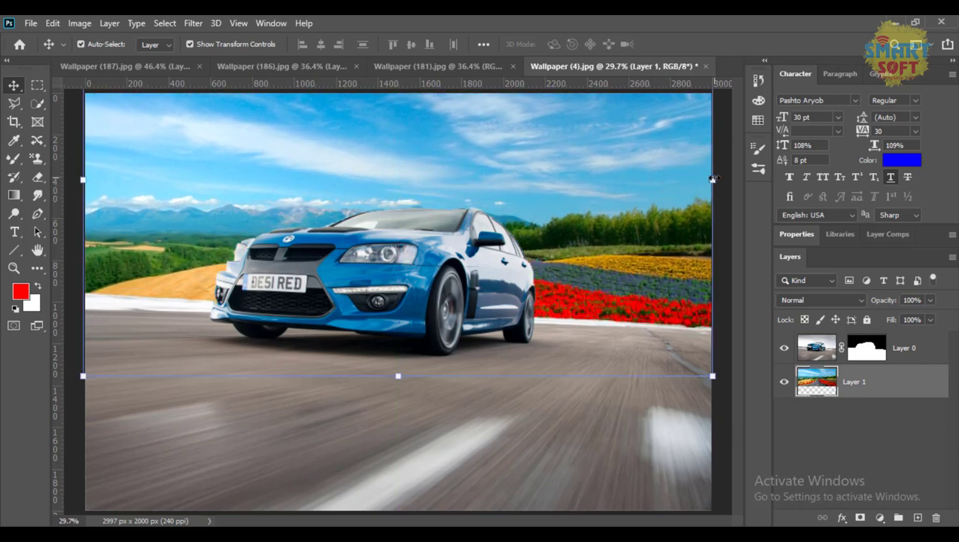
Flip the flower-field background on Layer 1 horizontally.
key("ctrl+t")
right_click(699, 177)
left_click(740, 426)
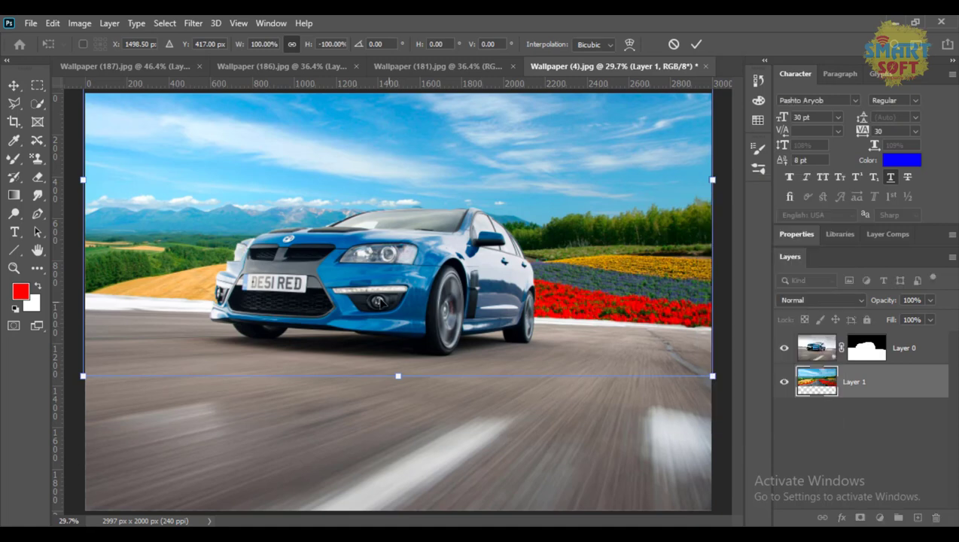
key("ctrl+z")
right_click(405, 250)
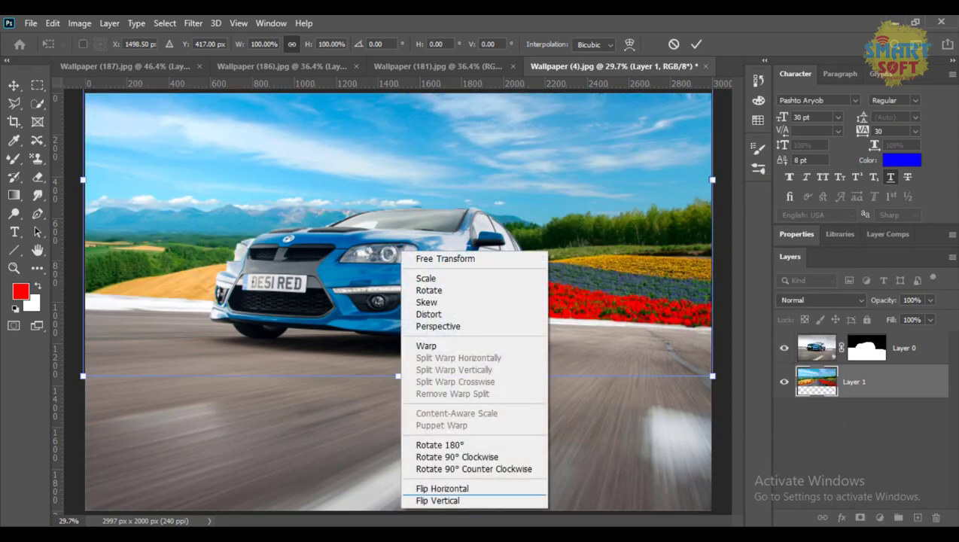
left_click(452, 488)
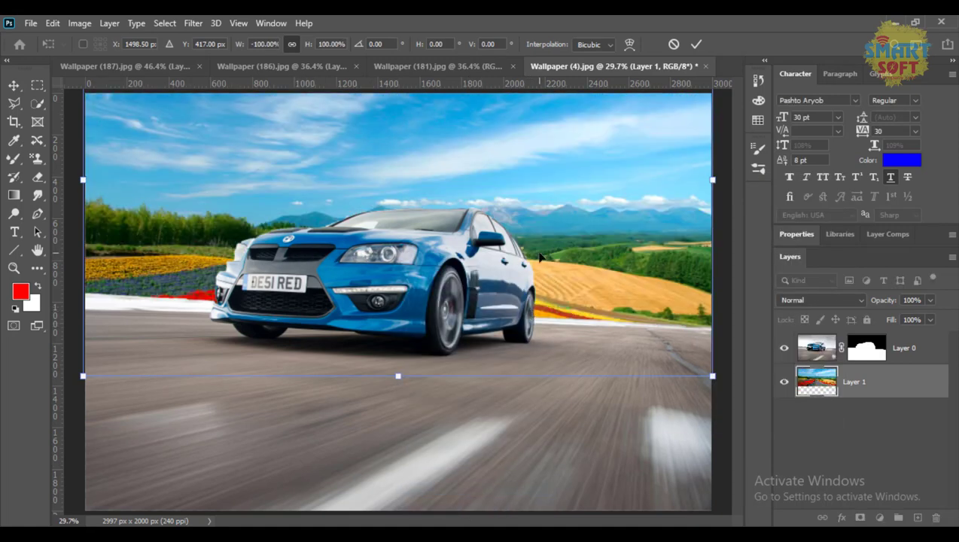
key("Return")
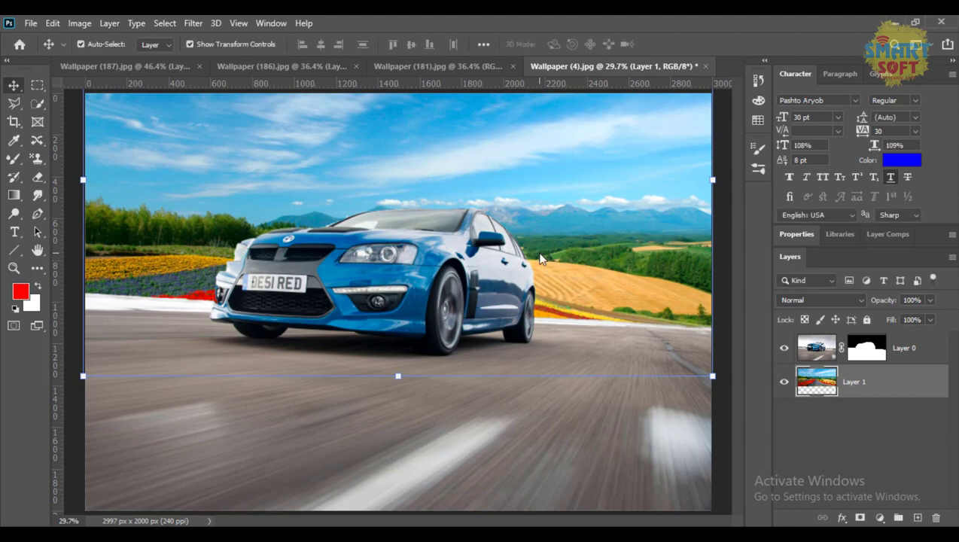
Move the flipped flower field further up so more flower rows show behind the car, and minimize the program window.
left_click_drag(539, 254, 543, 218)
left_click(620, 368)
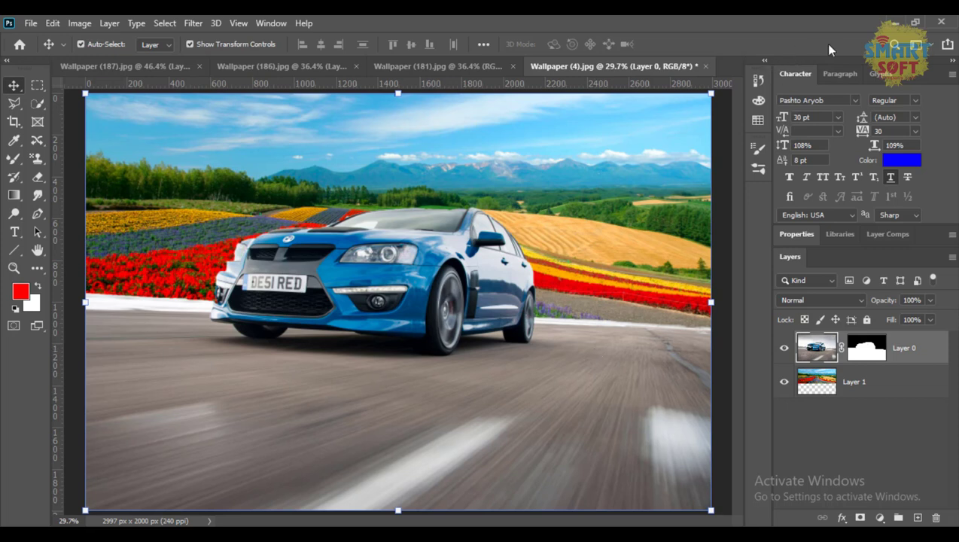
left_click(890, 22)
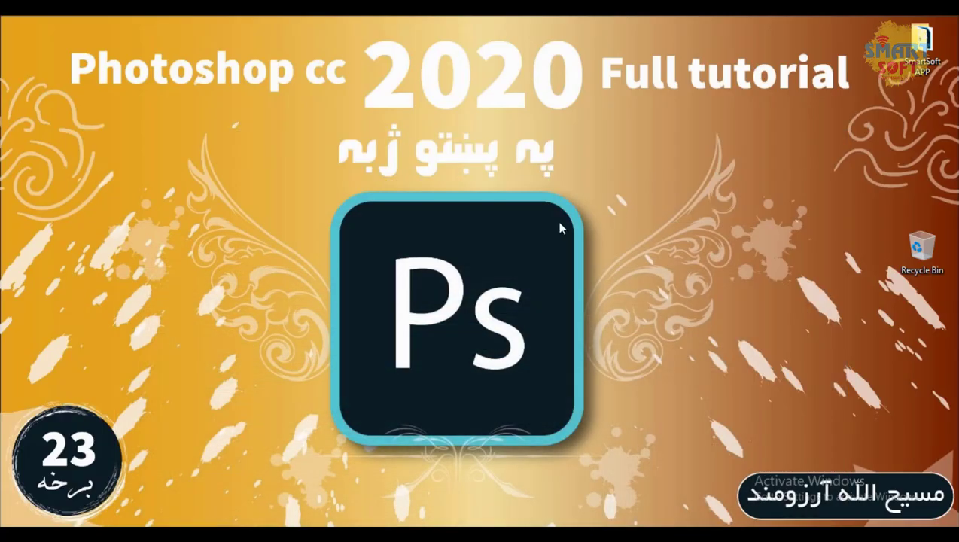